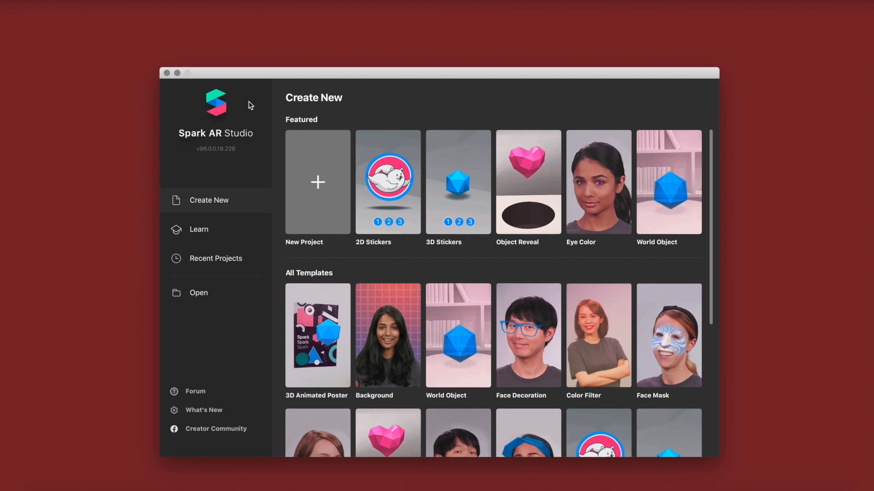
# Create a new project of the Face Tracking type.
pyautogui.click(318, 181)
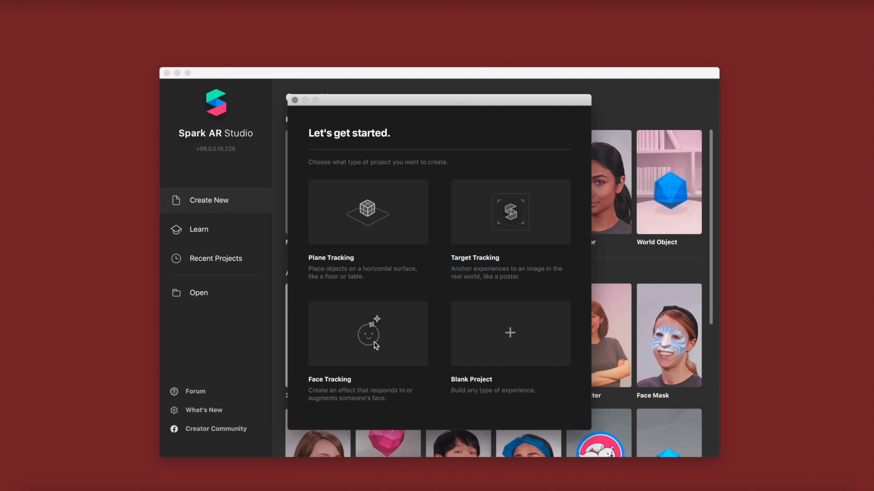
pyautogui.click(368, 339)
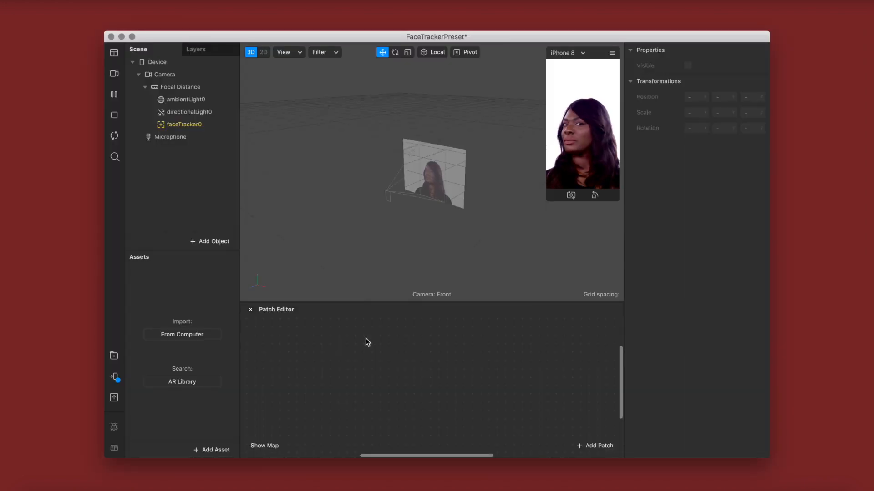
# Enlarge the device preview and the application window, and reduce the Patch Editor's height to make room for the viewport.
pyautogui.moveTo(551, 199); pyautogui.dragTo(474, 291)
pyautogui.moveTo(409, 301); pyautogui.dragTo(406, 315)
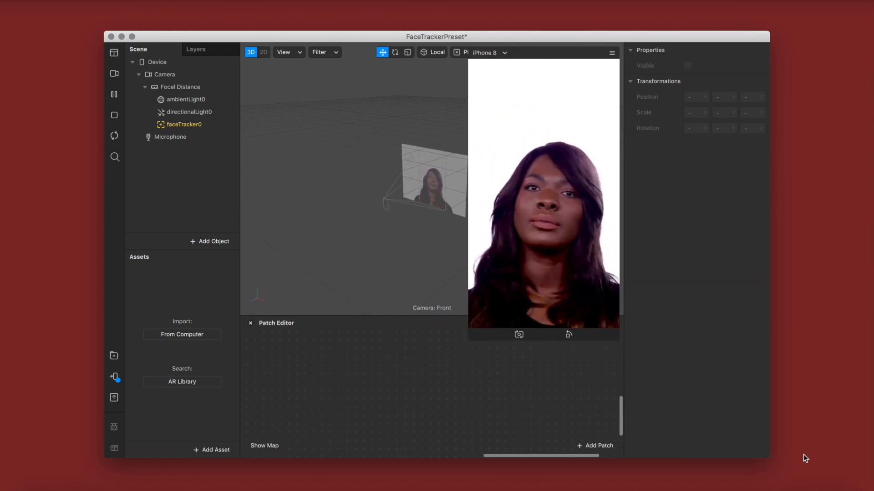
pyautogui.moveTo(764, 465); pyautogui.dragTo(805, 490)
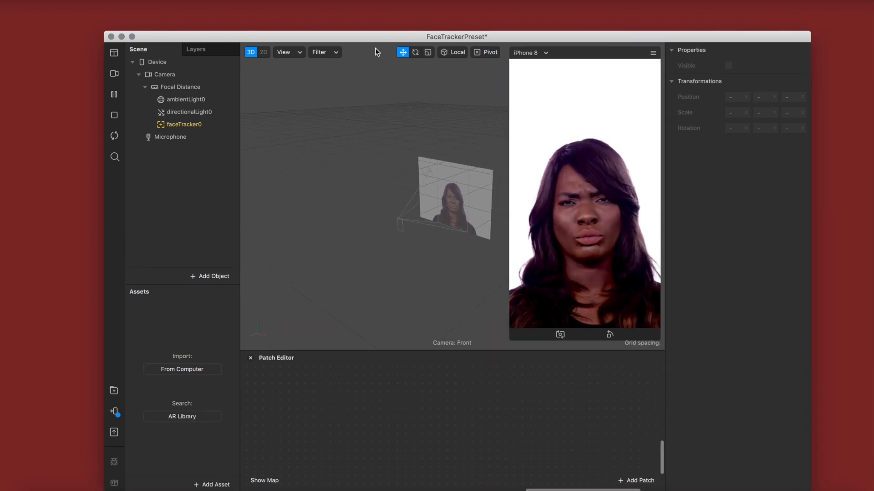
pyautogui.moveTo(360, 36); pyautogui.dragTo(338, 24)
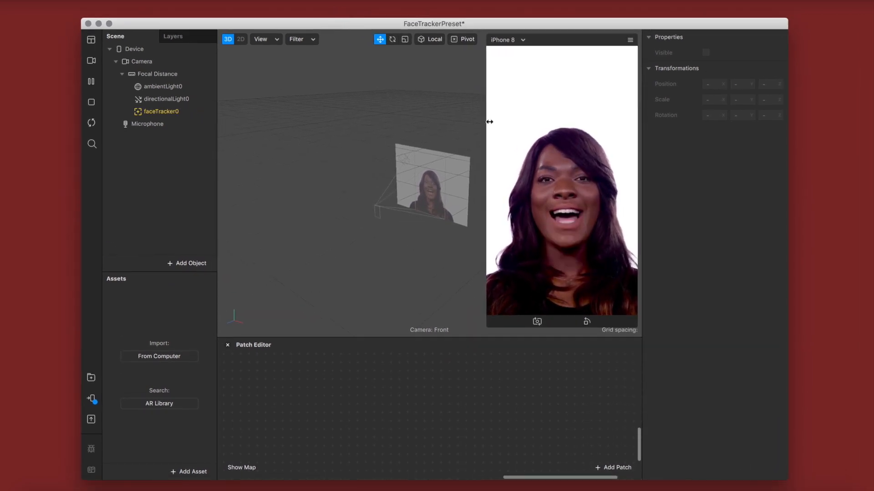
# Rename the face tracker object in the scene as FaceTracker.
pyautogui.doubleClick(168, 112)
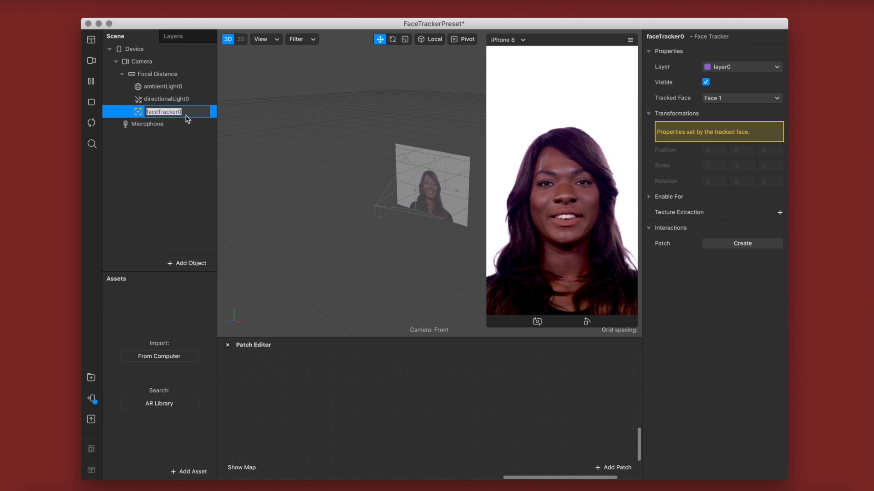
pyautogui.write('Face')
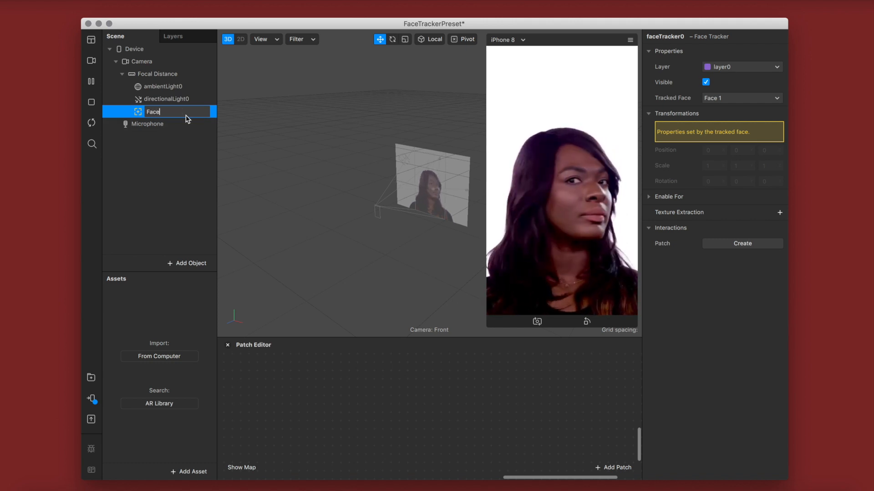
pyautogui.write('Trac')
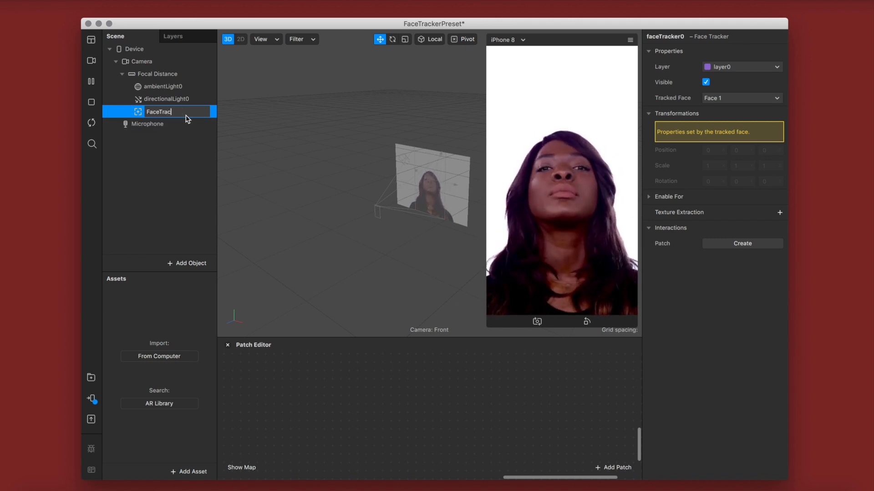
pyautogui.write('ker')
pyautogui.press('Return')
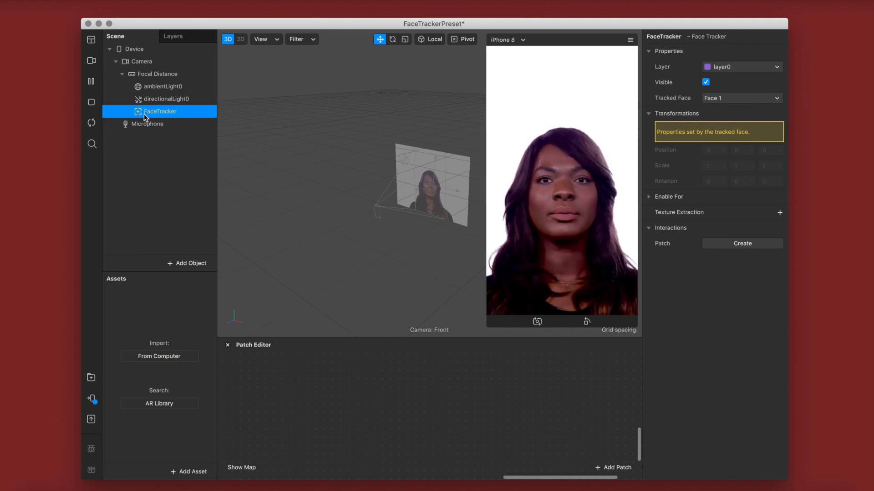
# Add a face mesh as a child of FaceTracker and name it Retouch.
pyautogui.rightClick(192, 118)
pyautogui.moveTo(264, 126)
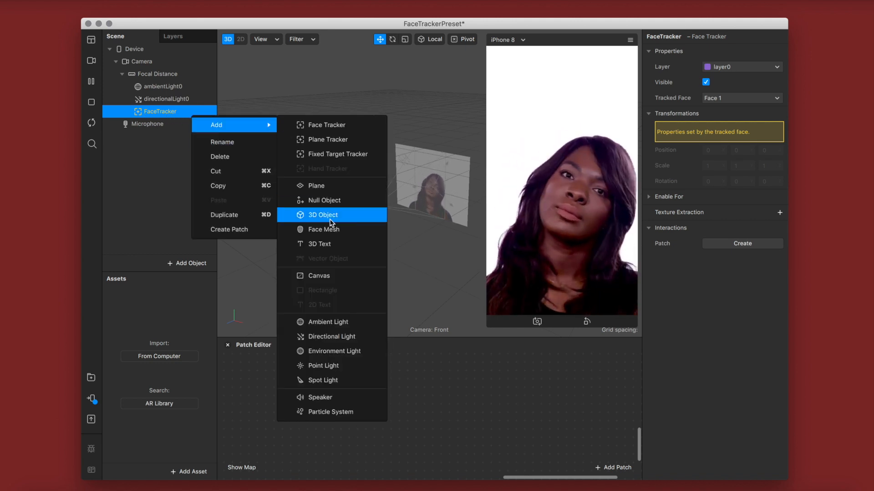
pyautogui.click(331, 231)
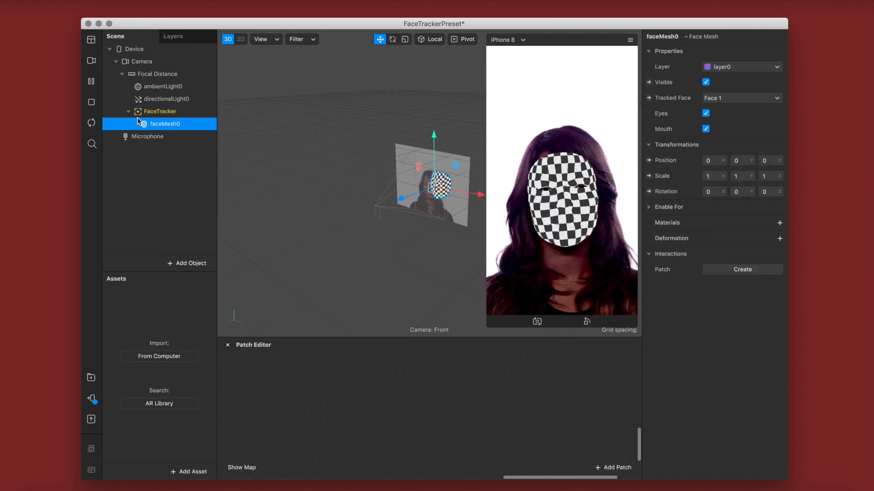
pyautogui.doubleClick(168, 128)
pyautogui.write('Ret')
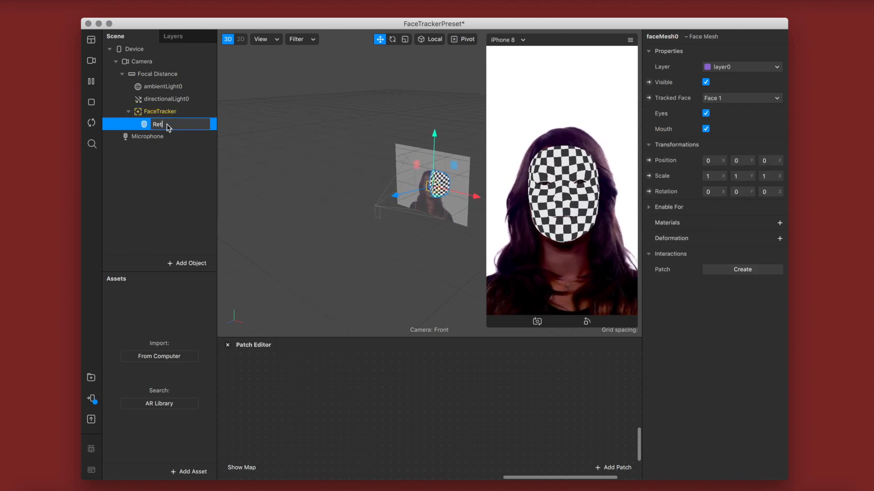
pyautogui.write('ouch')
pyautogui.press('Return')
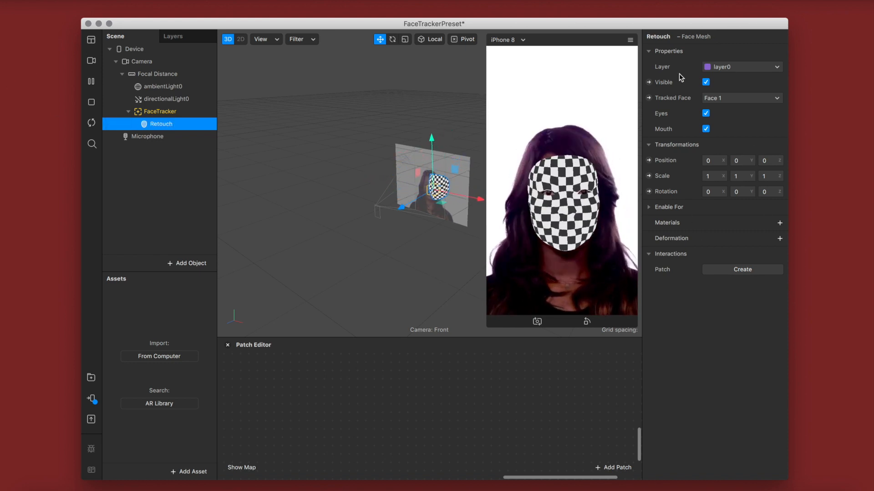
# Create a new material on the Retouch face mesh and name the material Retouch.
pyautogui.click(779, 223)
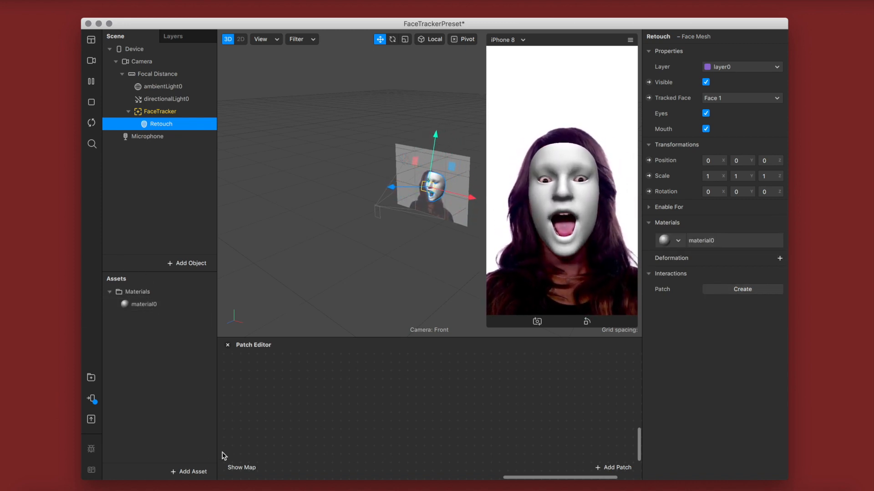
pyautogui.doubleClick(149, 306)
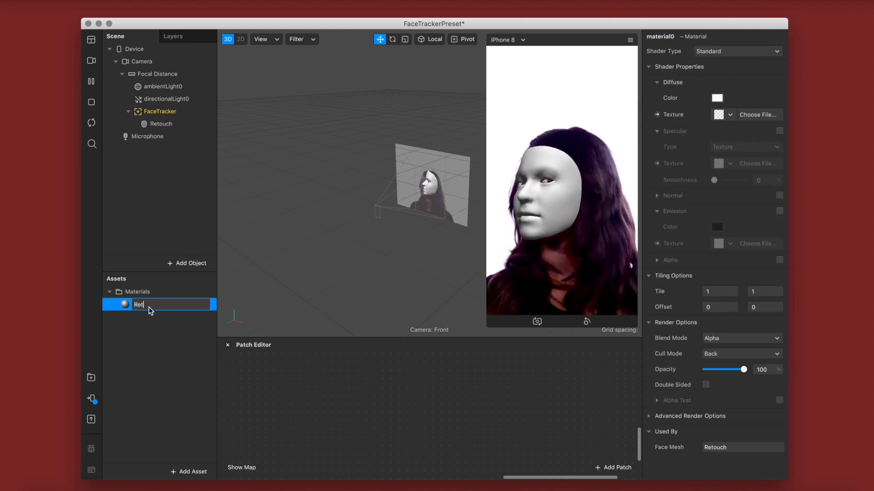
pyautogui.write('h')
pyautogui.press('Return')
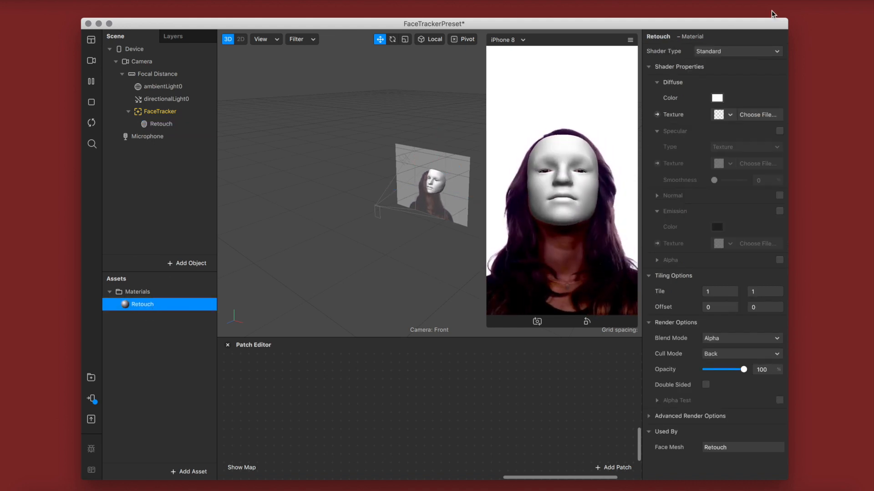
# Set the Retouch material's shader type to Retouching, turn off Full Screen and set Skin Smoothing to 40%.
pyautogui.click(709, 53)
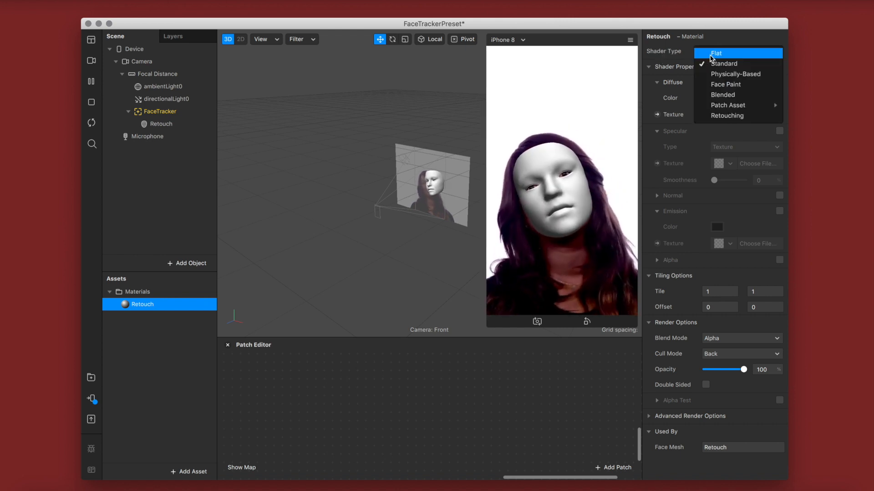
pyautogui.click(727, 116)
pyautogui.click(705, 82)
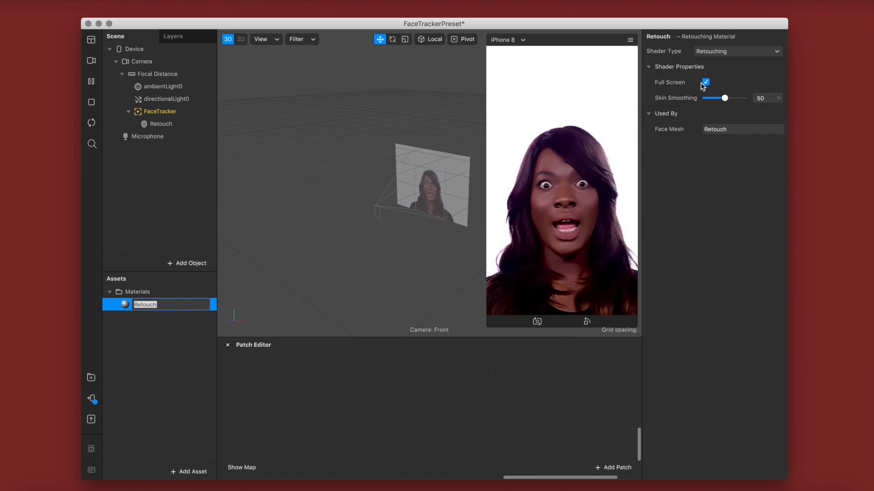
pyautogui.click(706, 82)
pyautogui.click(760, 99)
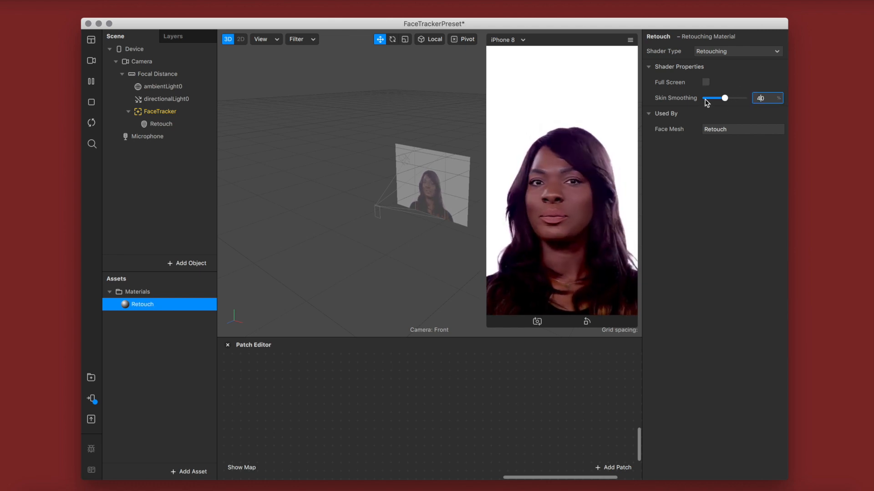
pyautogui.press('Return')
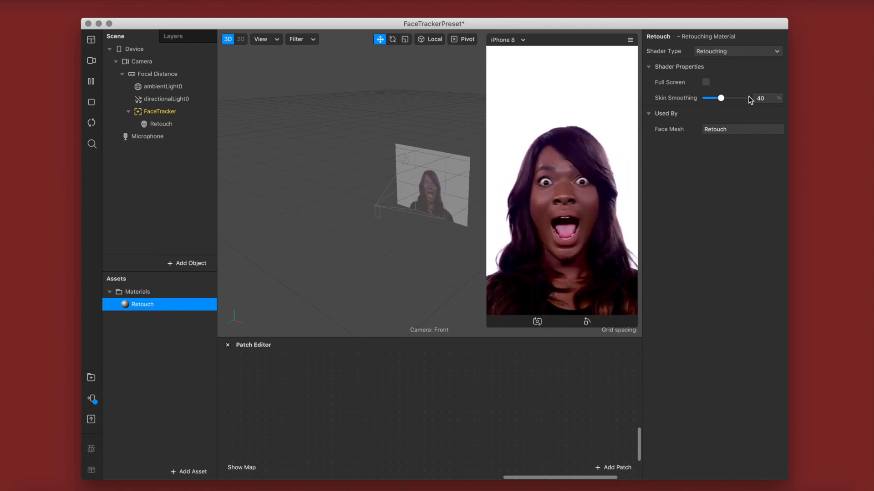
# Preview the Retouch material with Skin Smoothing at 100% and restore it to 40%.
pyautogui.moveTo(735, 100); pyautogui.dragTo(766, 108)
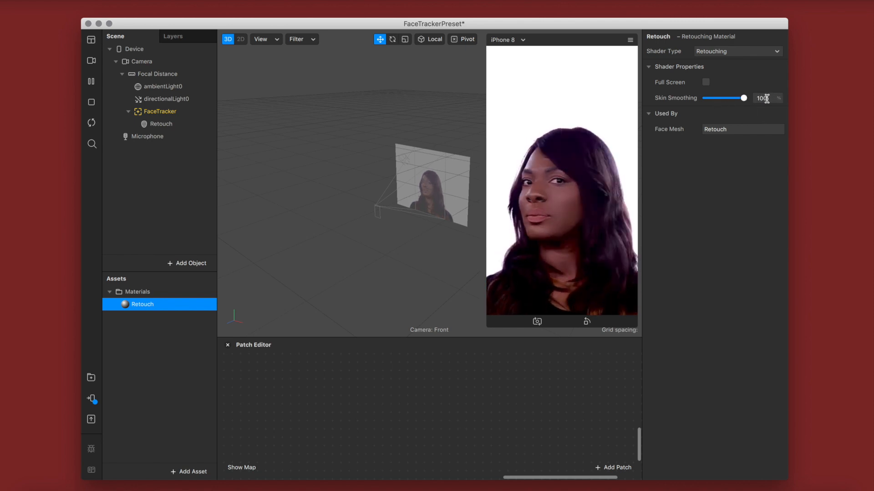
pyautogui.moveTo(764, 98); pyautogui.dragTo(725, 98)
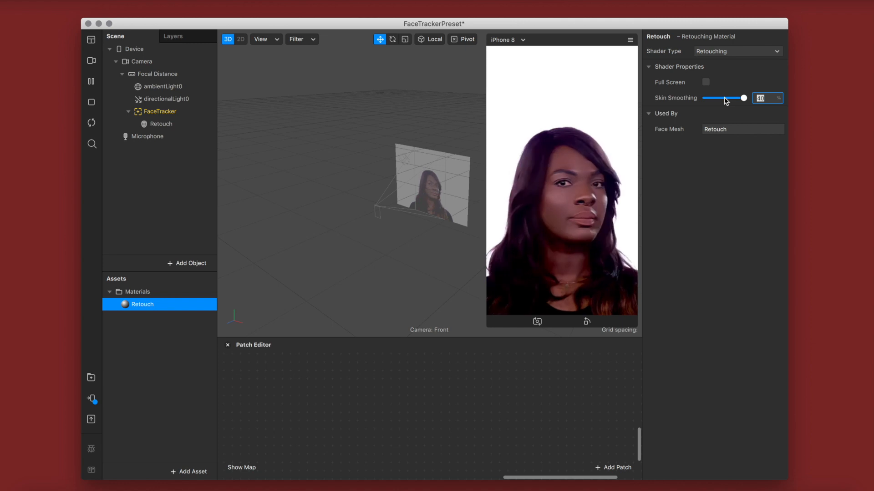
pyautogui.press('Return')
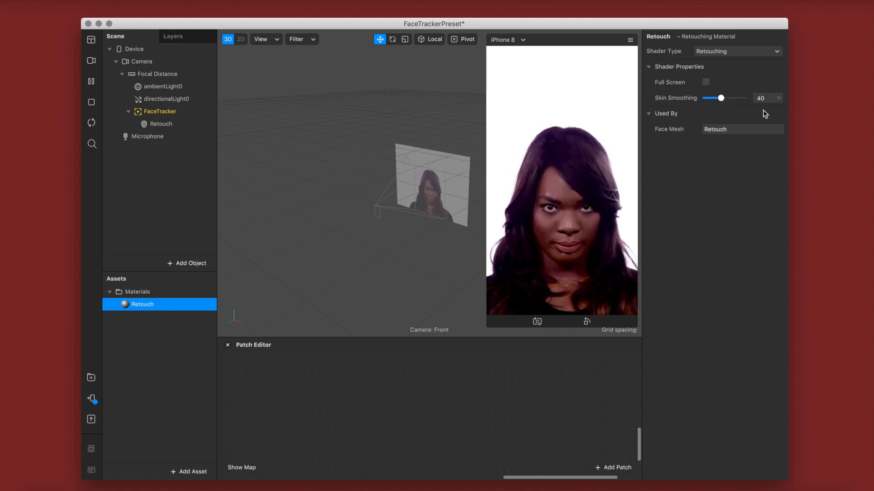
# Add a second face mesh as a child of FaceTracker and name it Face.
pyautogui.click(160, 115)
pyautogui.rightClick(161, 116)
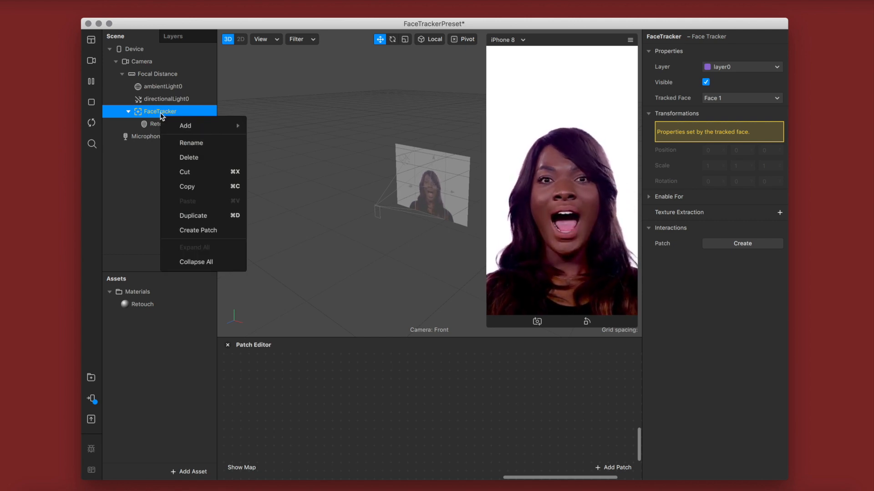
pyautogui.moveTo(202, 127)
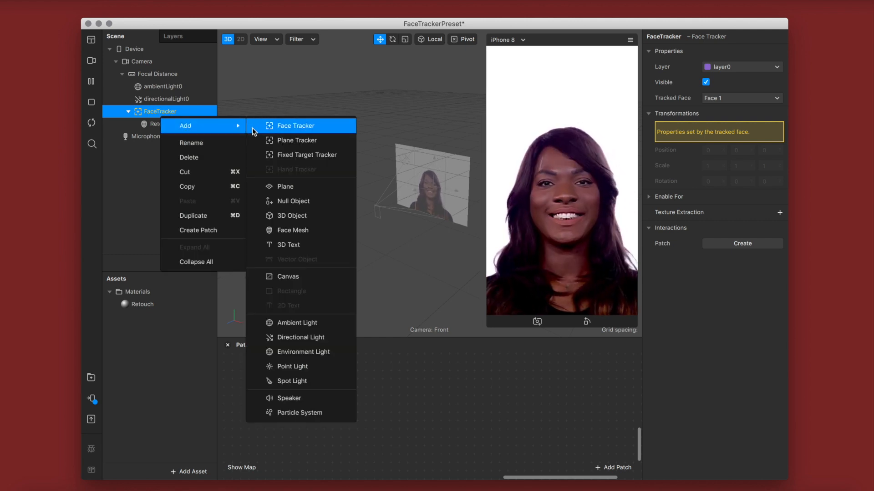
pyautogui.click(273, 230)
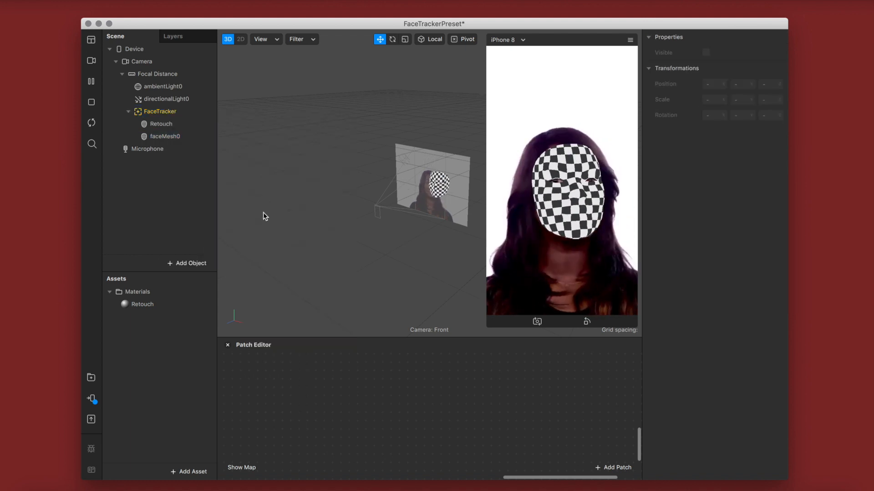
pyautogui.click(167, 138)
pyautogui.click(165, 137)
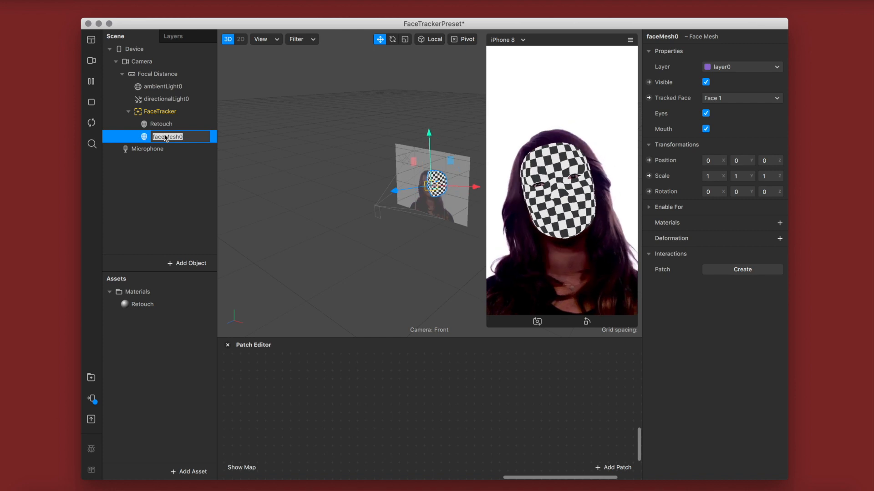
pyautogui.write('Face')
pyautogui.press('Return')
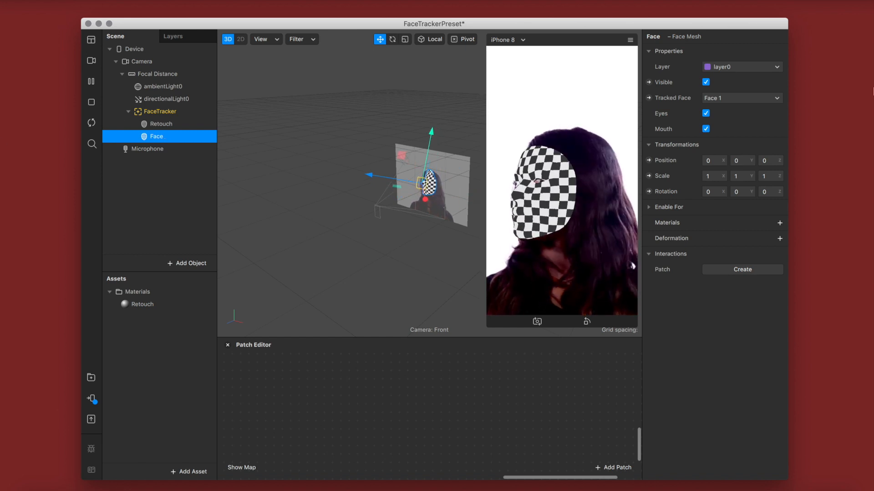
# Add a deformation to the Face mesh using the file Carita.obj from the OBJS folder.
pyautogui.click(779, 238)
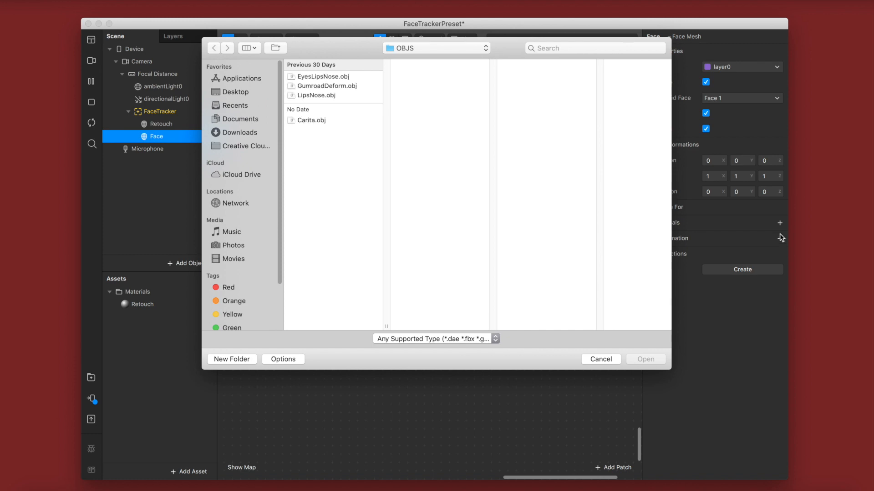
pyautogui.click(308, 121)
pyautogui.doubleClick(307, 121)
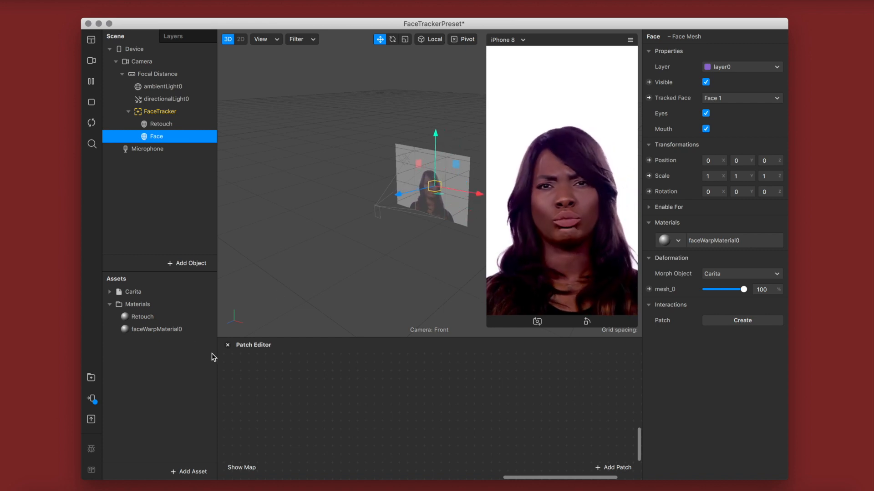
# Examine the contents of the imported Carita asset, the Face mesh's deformation settings and its face warp material.
pyautogui.click(113, 292)
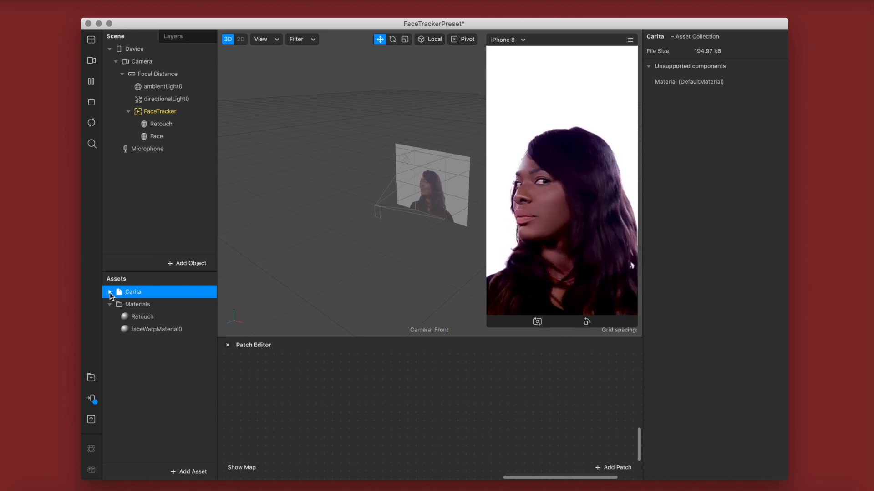
pyautogui.click(110, 292)
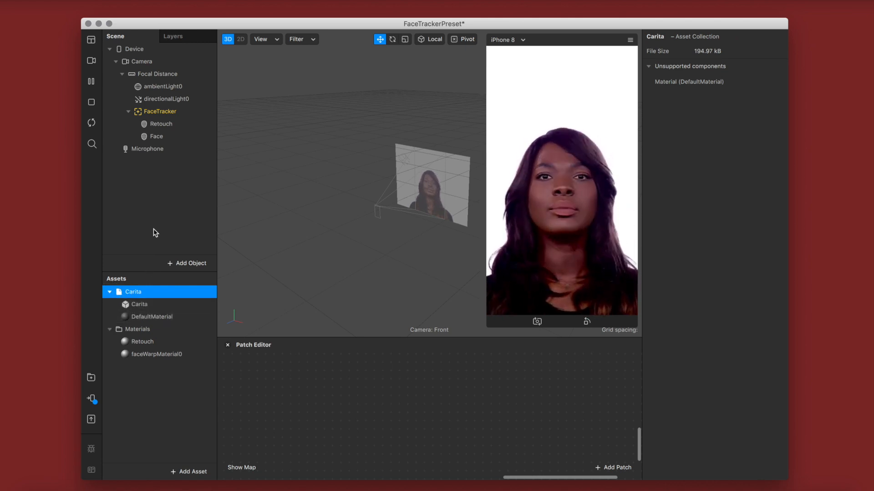
pyautogui.click(162, 137)
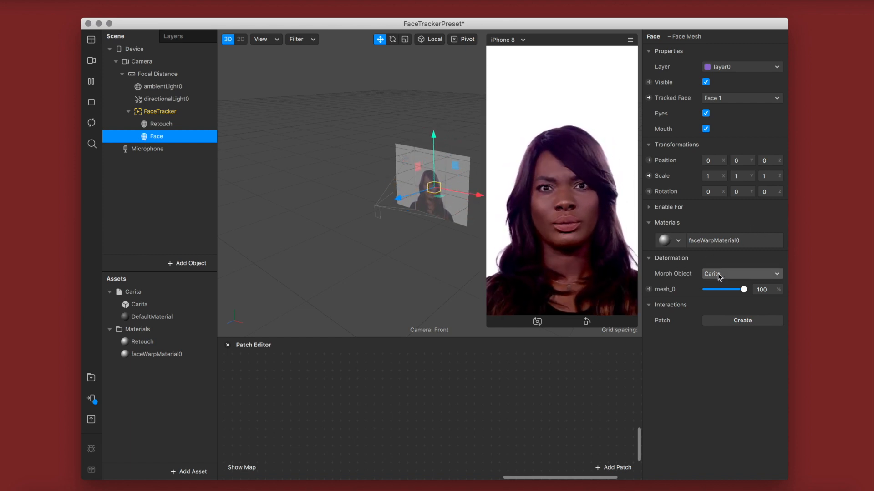
pyautogui.click(650, 223)
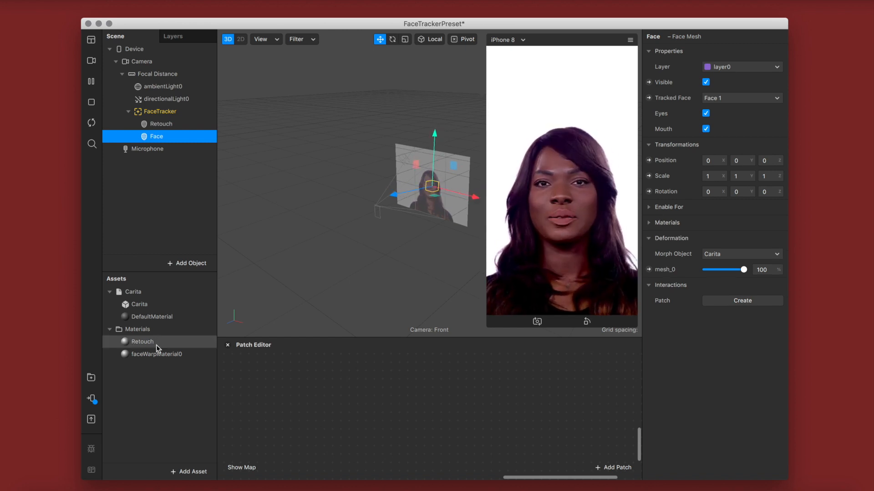
pyautogui.click(147, 357)
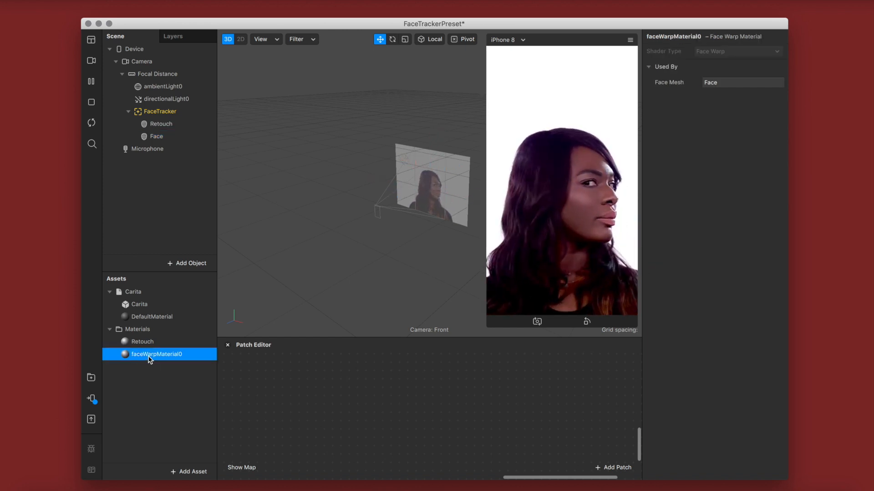
# Rename the faceWarpMaterial0 material to Face.
pyautogui.click(150, 359)
pyautogui.write('Face')
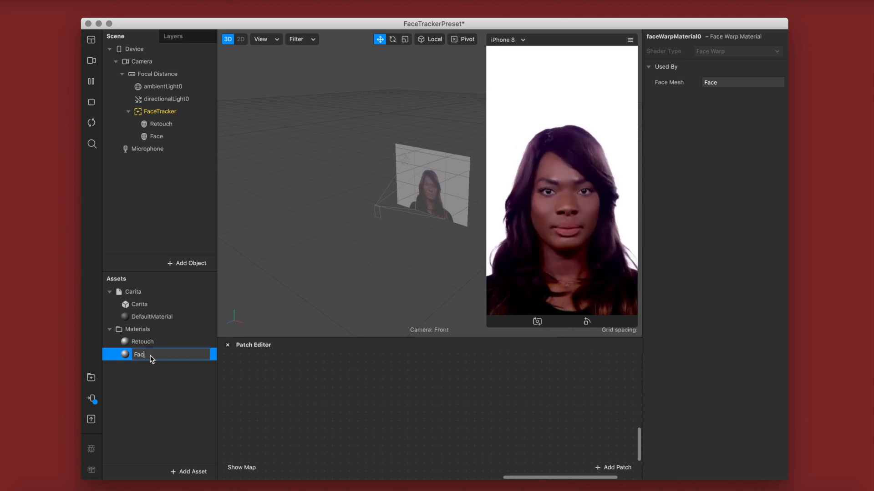
pyautogui.press('Return')
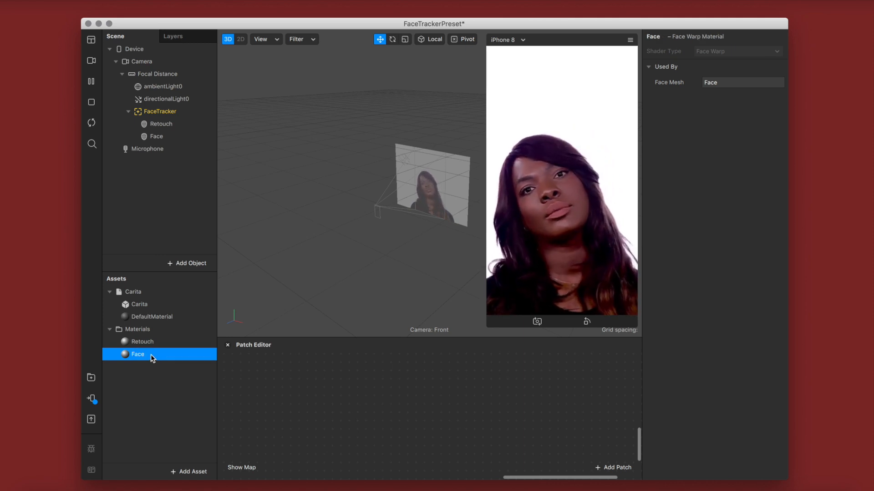
# Add a third face mesh as a child of FaceTracker and name it Blush.
pyautogui.click(165, 117)
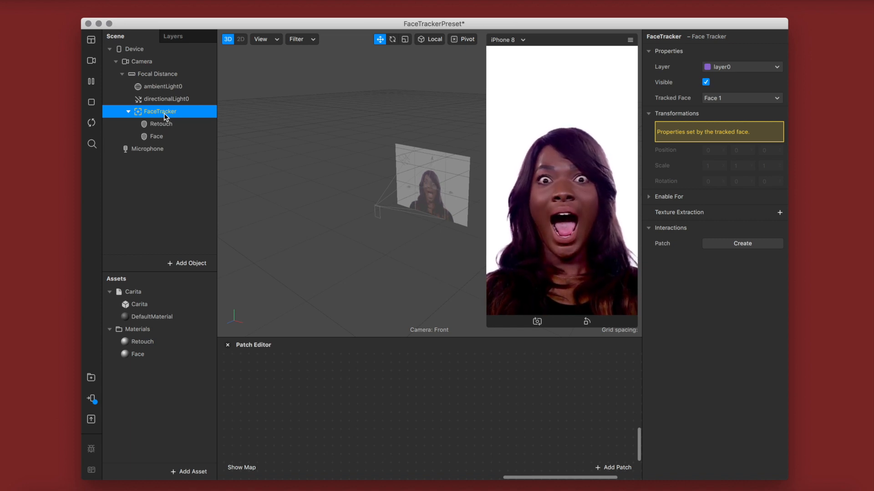
pyautogui.rightClick(165, 118)
pyautogui.moveTo(201, 124)
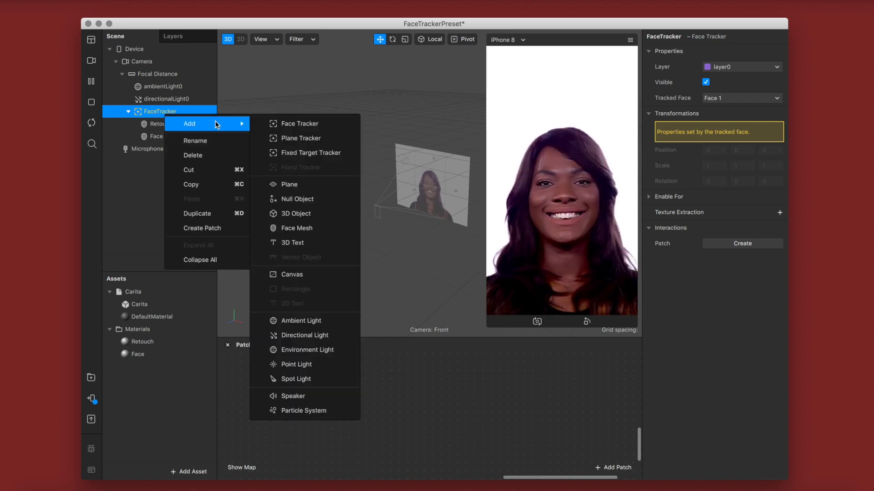
pyautogui.click(303, 228)
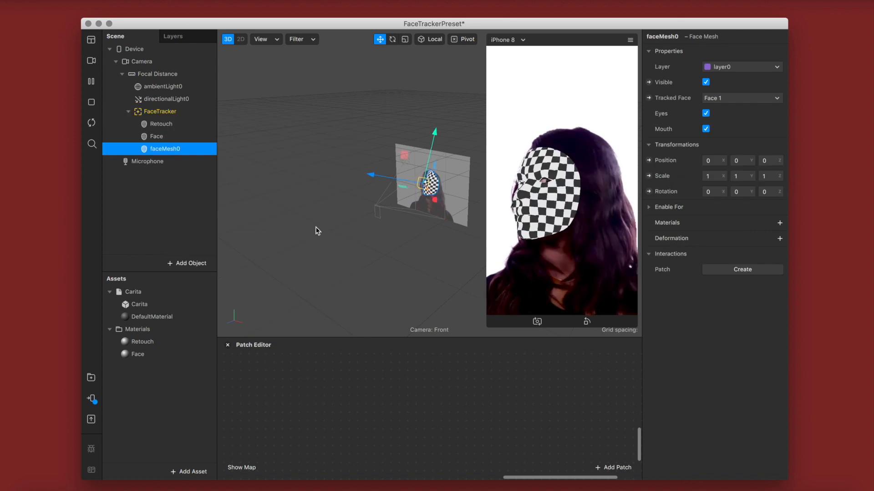
pyautogui.doubleClick(174, 151)
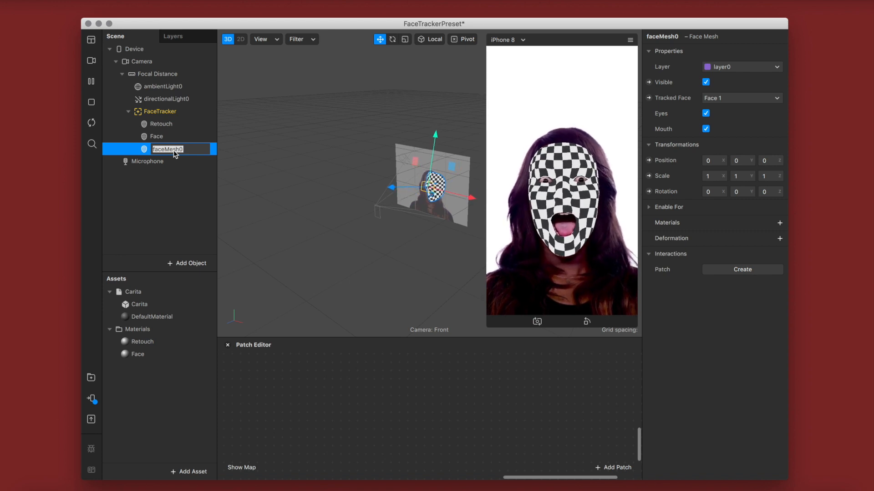
pyautogui.write('B;ush')
pyautogui.press('Return')
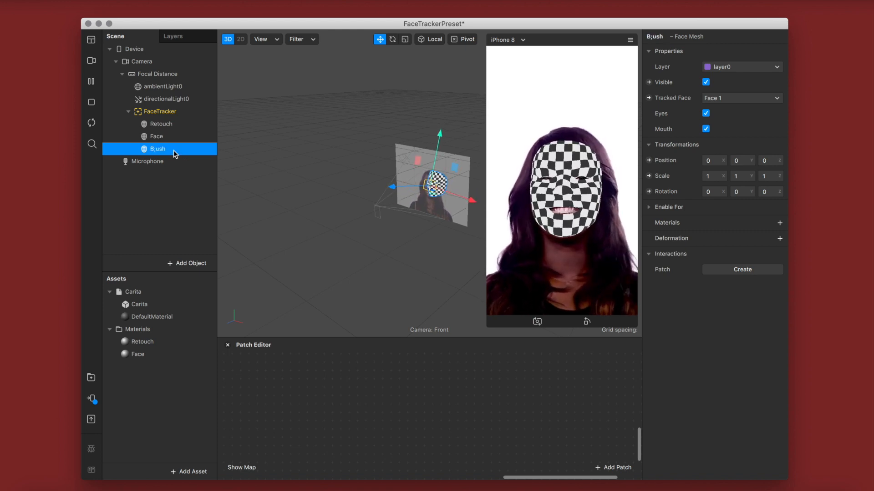
pyautogui.press('Return')
pyautogui.write('Blush')
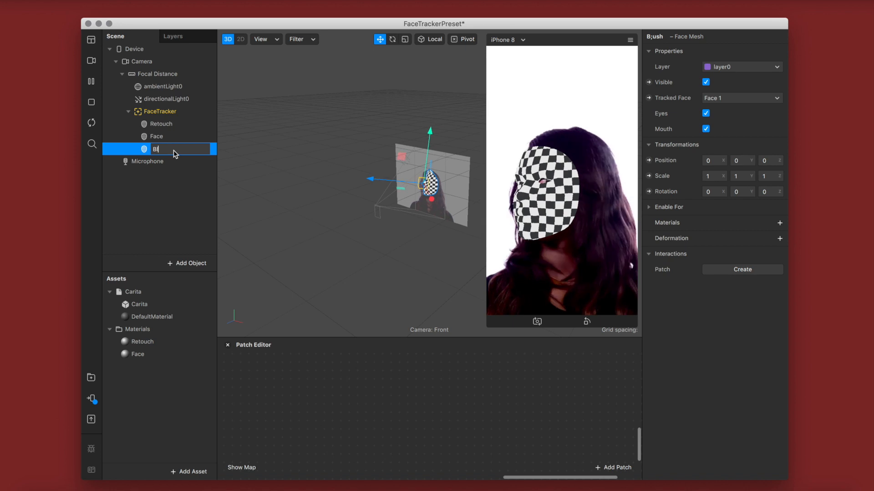
pyautogui.press('Return')
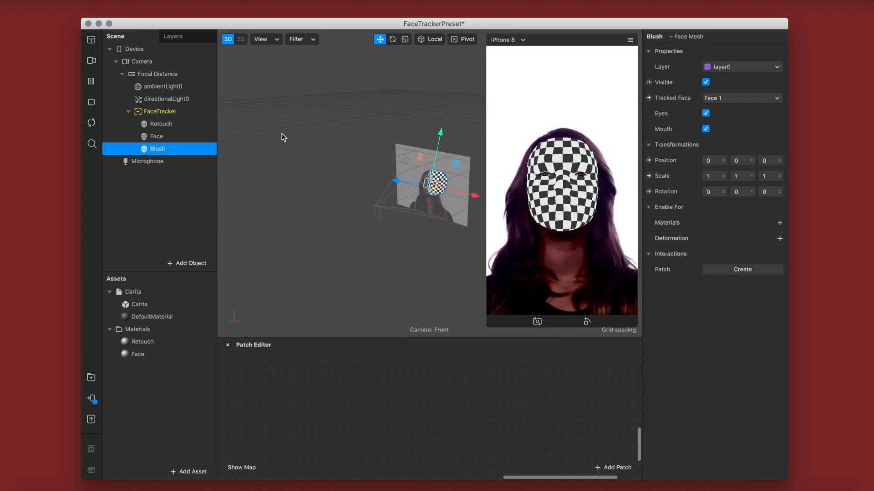
# Create a new material for the Blush face mesh and name the material Blush.
pyautogui.click(779, 223)
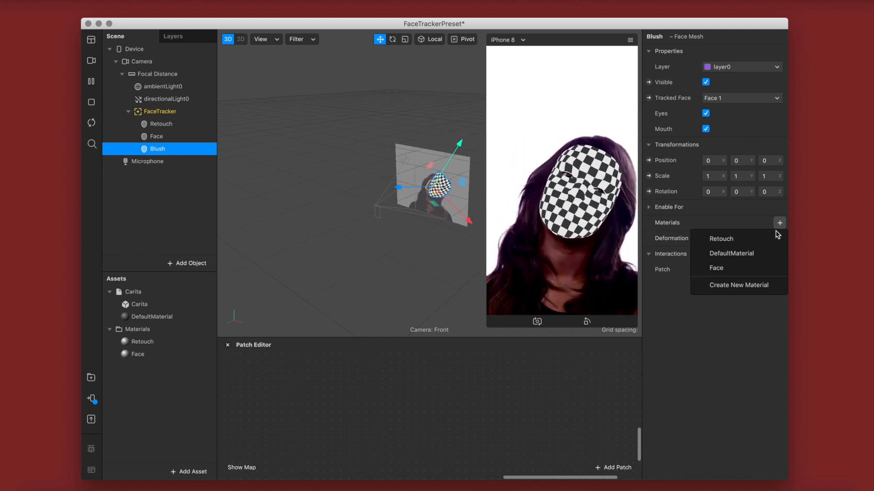
pyautogui.click(750, 285)
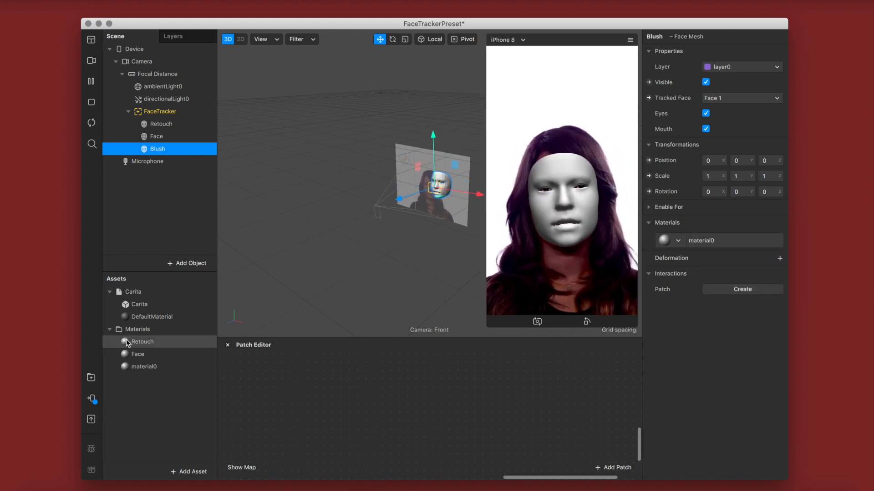
pyautogui.doubleClick(158, 369)
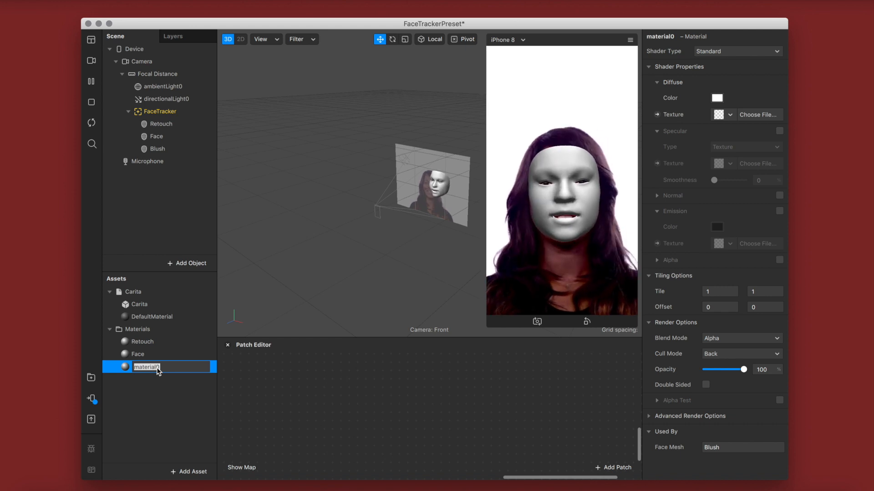
pyautogui.write('Blush')
pyautogui.press('Return')
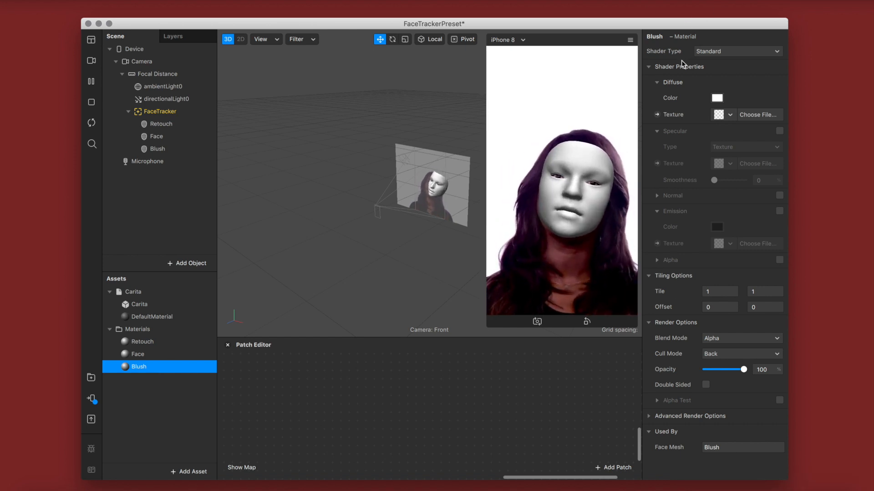
# Set the Blush material's shader type to Flat.
pyautogui.click(719, 50)
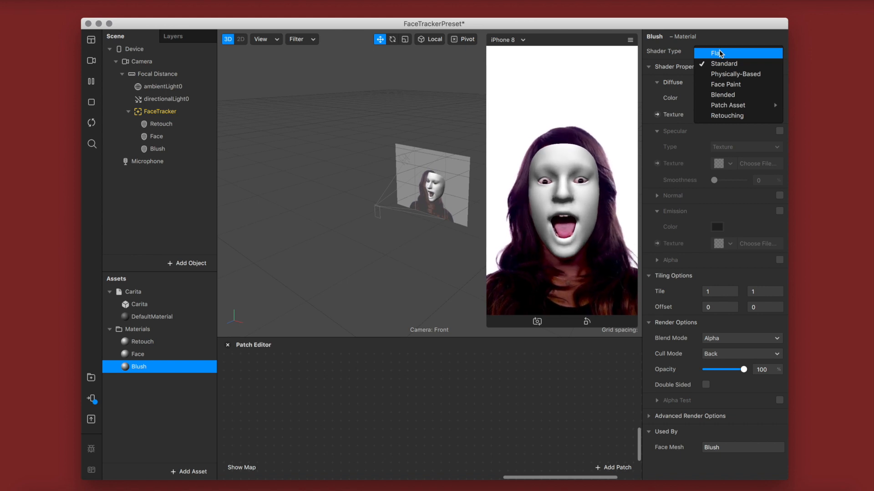
pyautogui.press('Return')
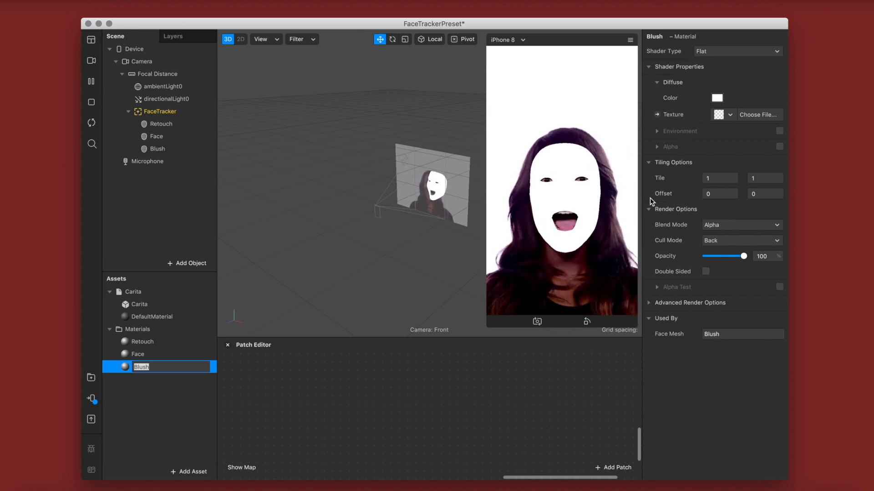
pyautogui.click(726, 51)
pyautogui.click(727, 53)
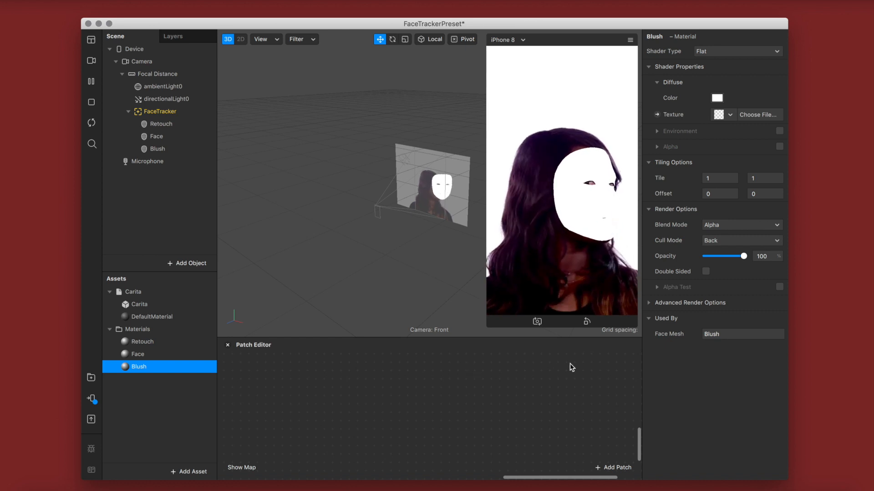
# Switch to faceFeminine.jpg in Photoshop and create a new layer named Blush above the Background layer.
pyautogui.click(512, 489)
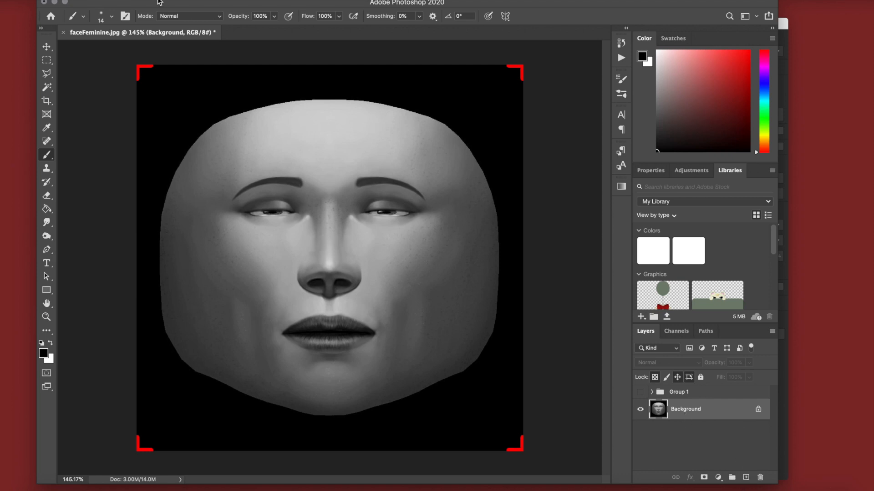
pyautogui.click(110, 0)
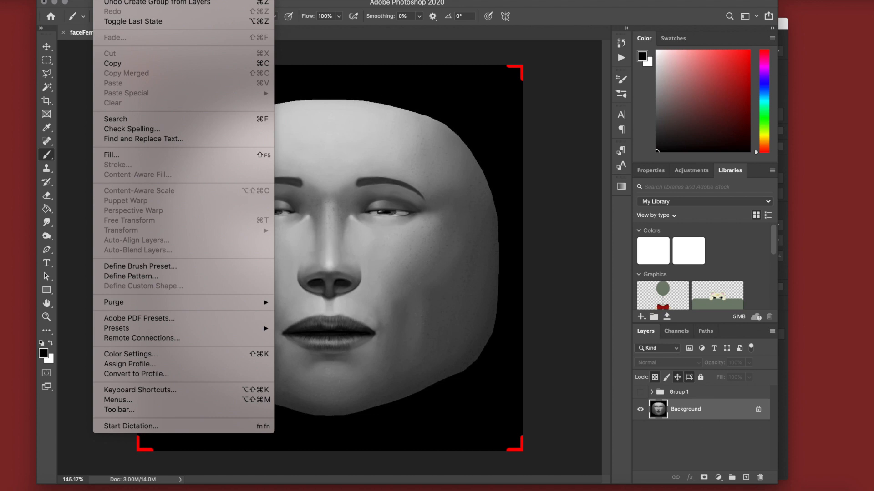
pyautogui.moveTo(86, 0)
pyautogui.moveTo(159, 0)
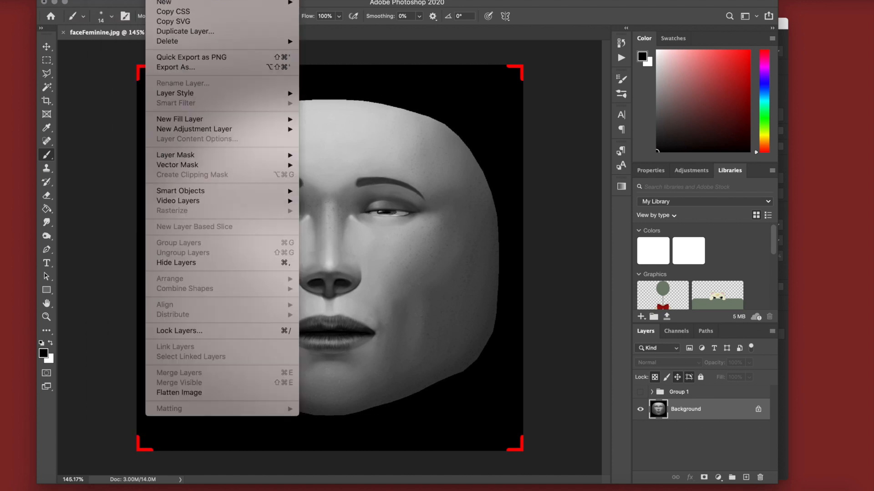
pyautogui.click(351, 3)
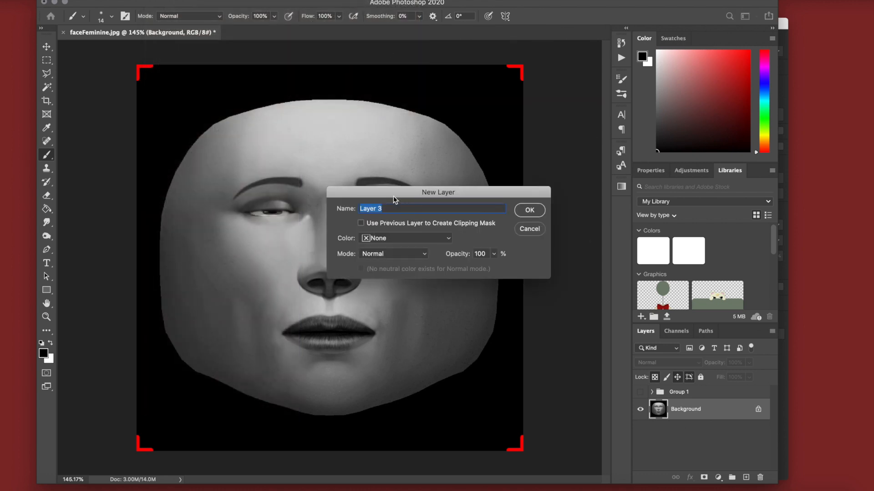
pyautogui.write('Blush')
pyautogui.press('Return')
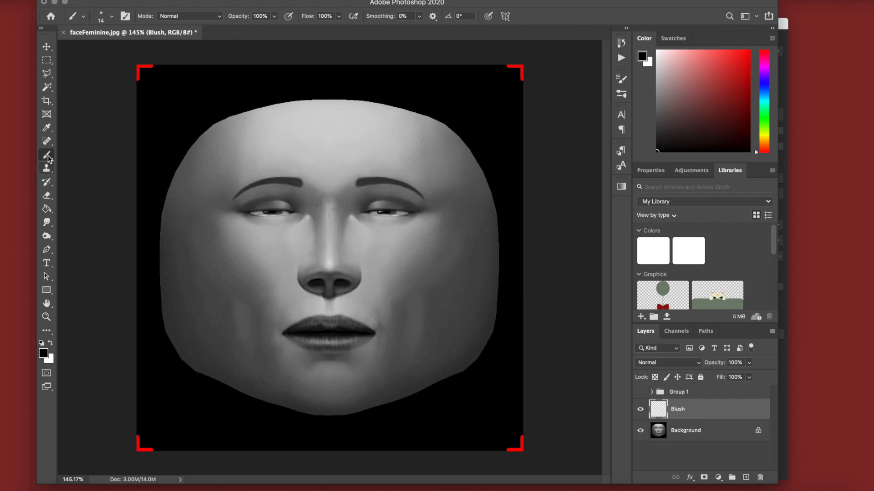
# Set up a white Soft Round brush with a size of 138 px and 45% opacity.
pyautogui.click(51, 345)
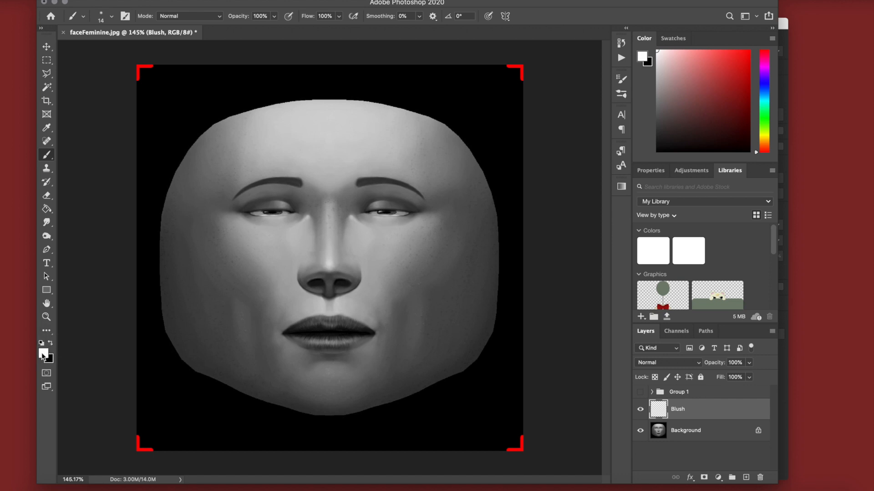
pyautogui.rightClick(366, 254)
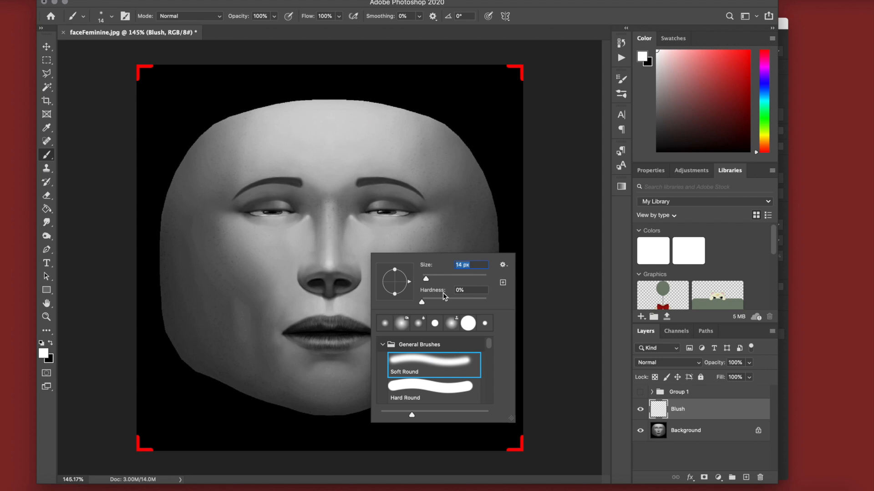
pyautogui.moveTo(433, 280); pyautogui.dragTo(460, 279)
pyautogui.write('138')
pyautogui.press('Return')
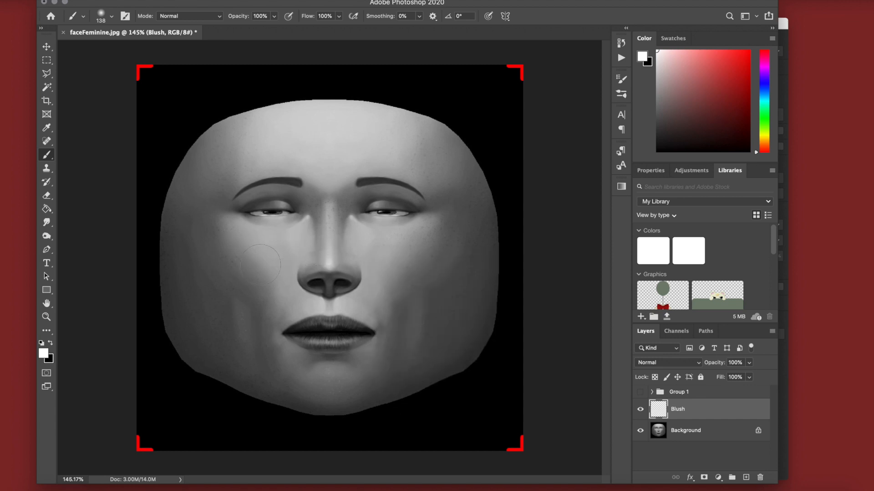
pyautogui.click(264, 16)
pyautogui.write('45')
# Paint a soft white slanted blush patch on each cheek of the face, redoing the first cheek's stroke once.
pyautogui.moveTo(216, 248); pyautogui.dragTo(259, 262)
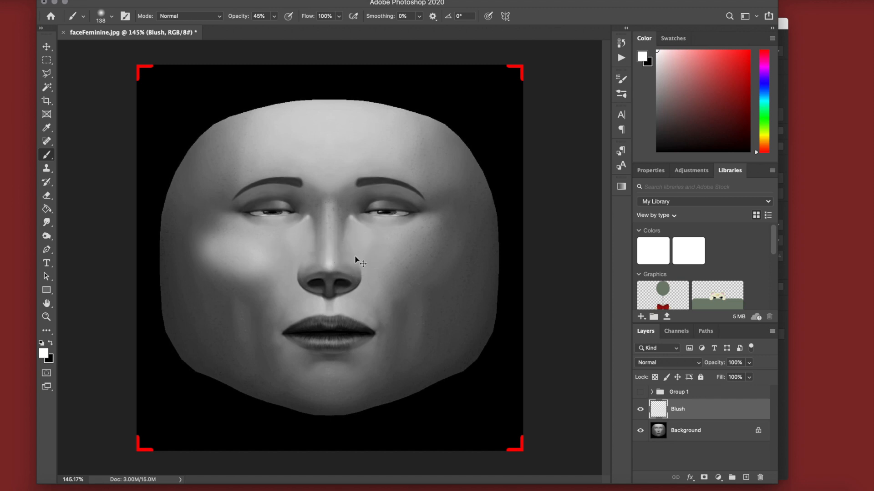
pyautogui.press('super+z')
pyautogui.click(224, 245)
pyautogui.moveTo(225, 245); pyautogui.dragTo(264, 264)
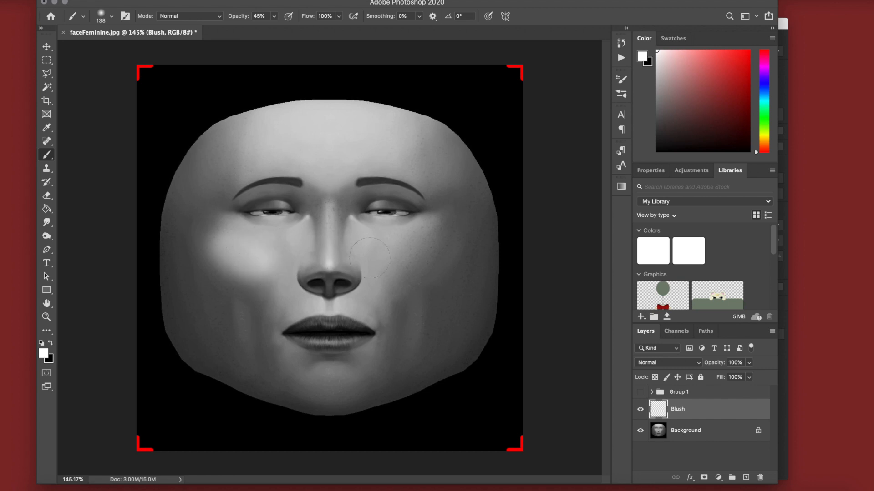
pyautogui.click(405, 259)
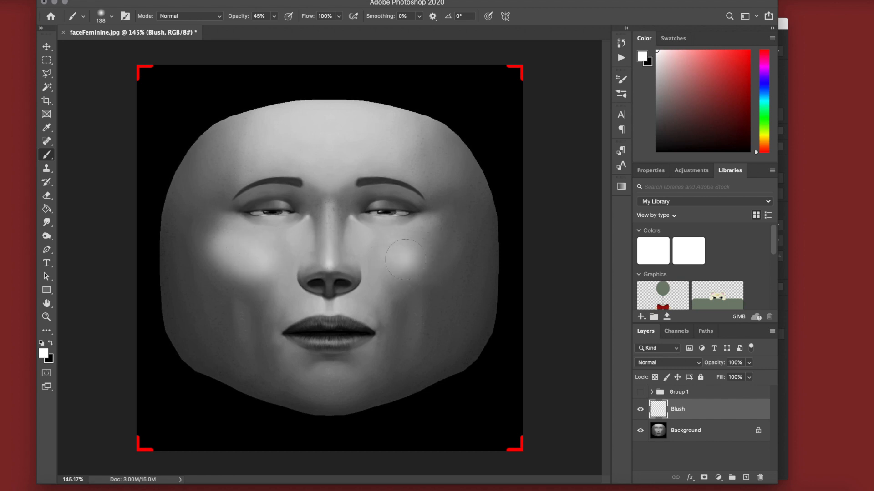
pyautogui.moveTo(417, 254); pyautogui.dragTo(439, 233)
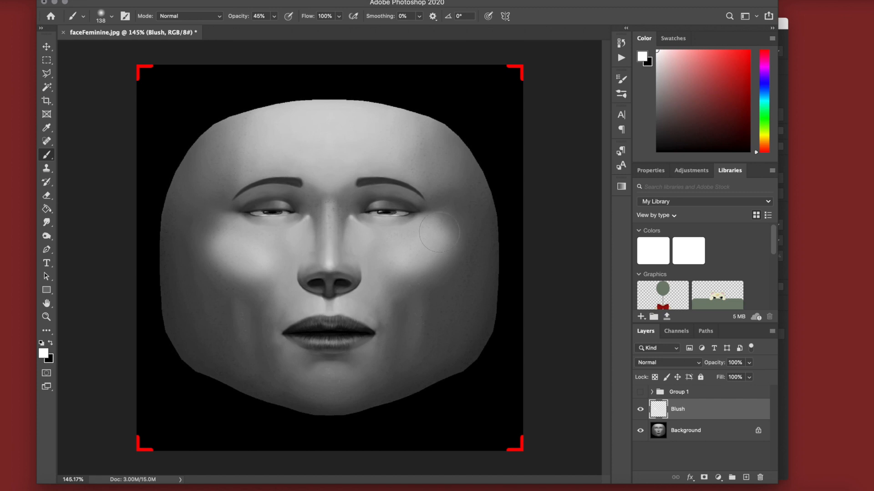
# Inspect the layers inside Group 1, briefly showing and hiding its black Layer 2.
pyautogui.click(654, 392)
pyautogui.click(641, 452)
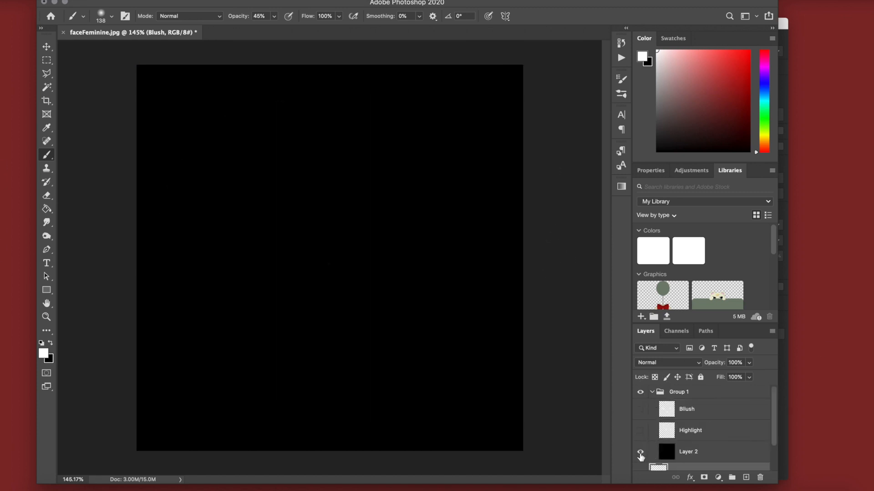
pyautogui.click(640, 453)
pyautogui.scroll(-2, 640, 455)
pyautogui.scroll(2, 669, 414)
pyautogui.click(653, 394)
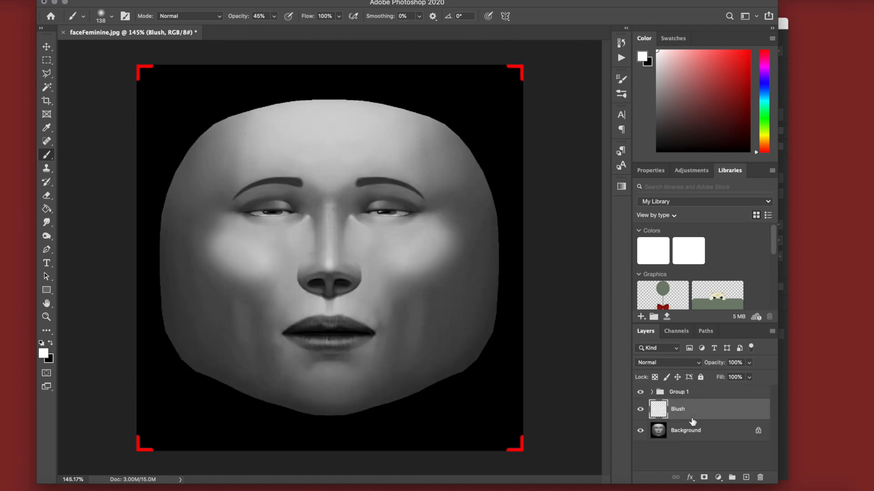
# Add a new layer directly above the Background layer and fill it with black using the Paint Bucket.
pyautogui.click(700, 431)
pyautogui.click(747, 478)
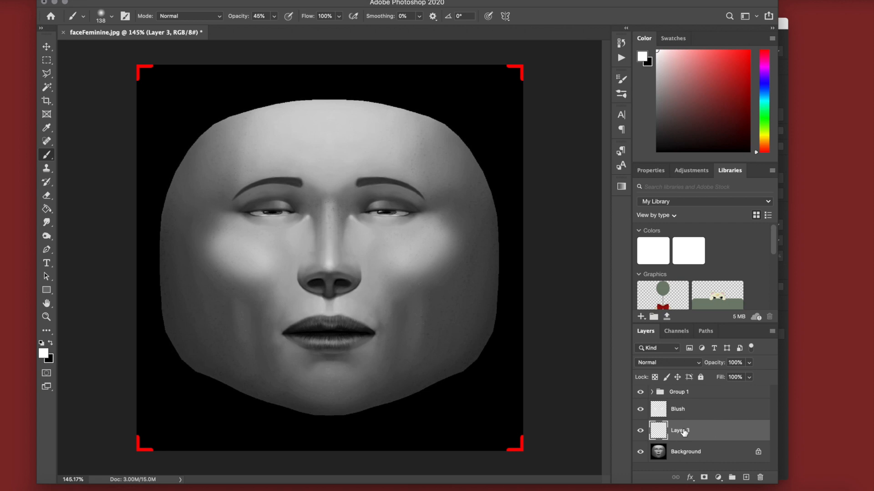
pyautogui.doubleClick(680, 431)
pyautogui.press('Return')
pyautogui.click(41, 343)
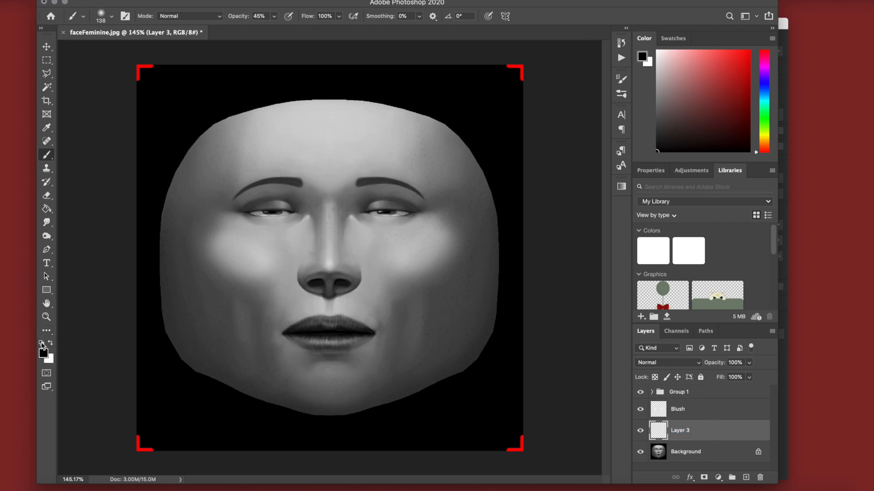
pyautogui.click(47, 208)
pyautogui.click(327, 160)
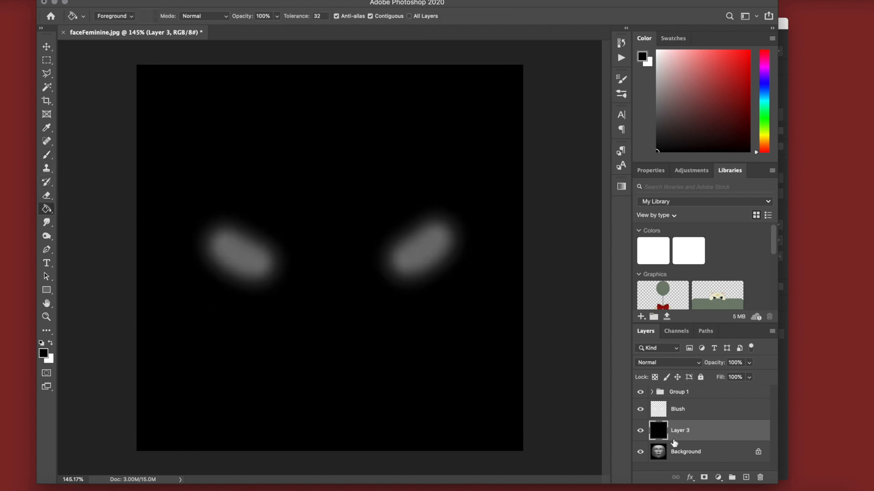
# Hide the black Layer 3 and paint a soft white oval patch over the lips on the Blush layer.
pyautogui.click(639, 431)
pyautogui.click(700, 407)
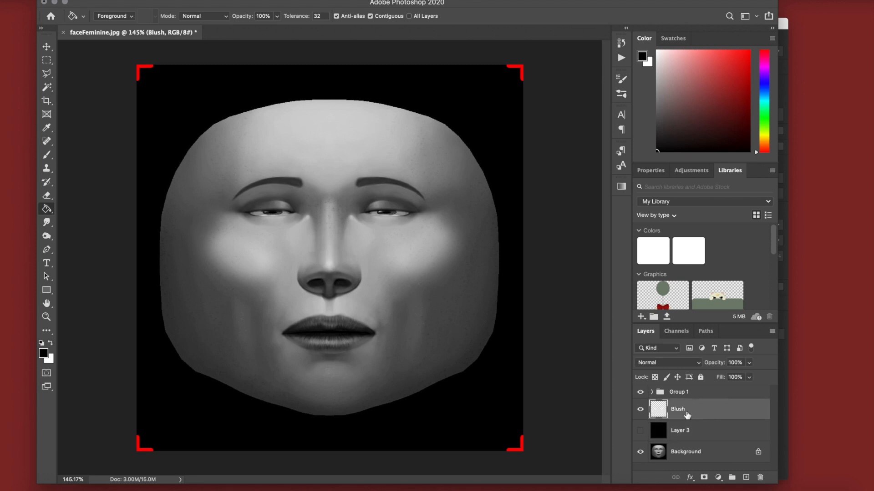
pyautogui.click(46, 155)
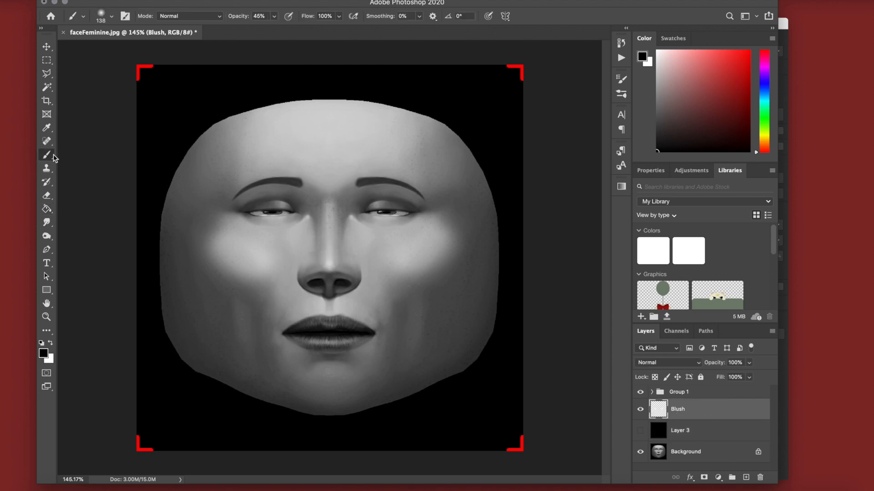
pyautogui.click(51, 344)
pyautogui.moveTo(309, 340)
pyautogui.mouseDown()
pyautogui.moveTo(347, 336)
pyautogui.moveTo(330, 327)
pyautogui.moveTo(318, 332)
pyautogui.moveTo(346, 334)
pyautogui.mouseUp()
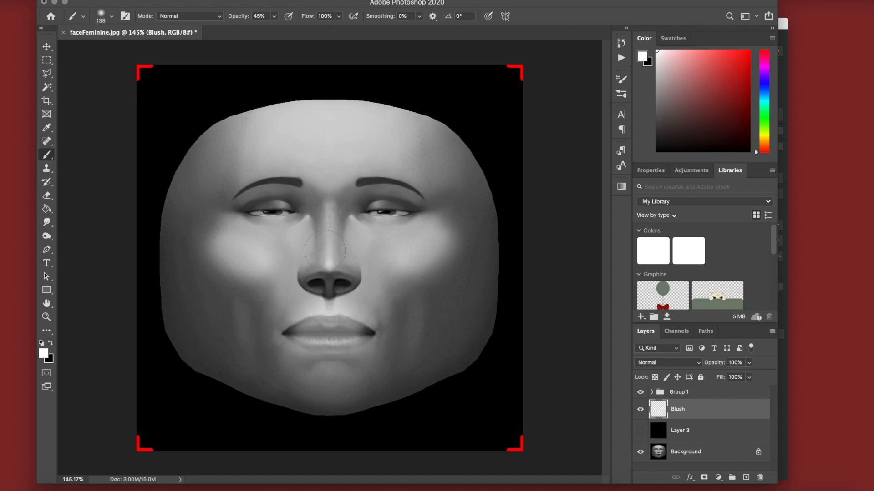
# Set the brush size to 80 px and paint a soft white stroke down the nose bridge.
pyautogui.rightClick(423, 314)
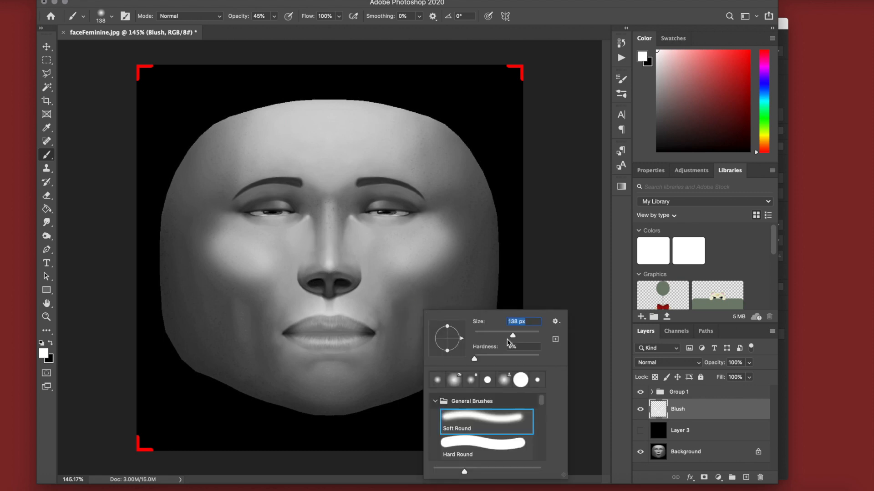
pyautogui.moveTo(510, 336); pyautogui.dragTo(496, 337)
pyautogui.write('80')
pyautogui.press('Return')
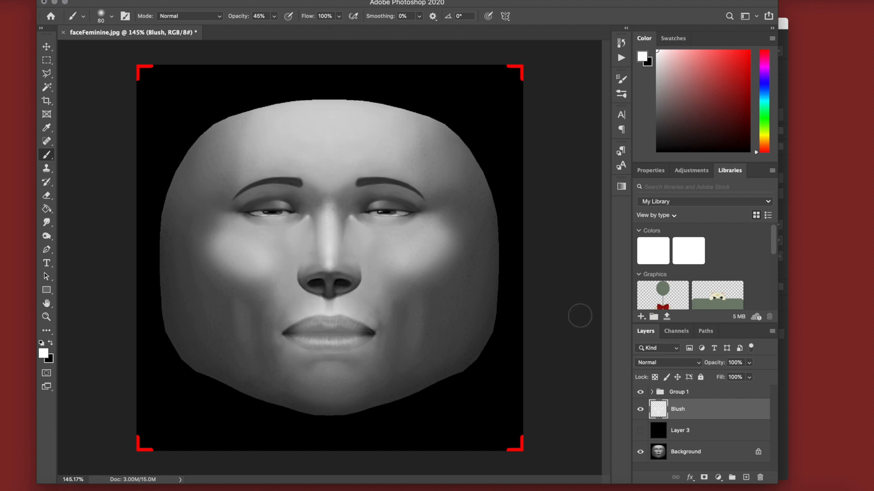
# Undo the nose stroke and repaint it straighter down the nose bridge on the Blush layer, checking it against the black Layer 3.
pyautogui.click(640, 431)
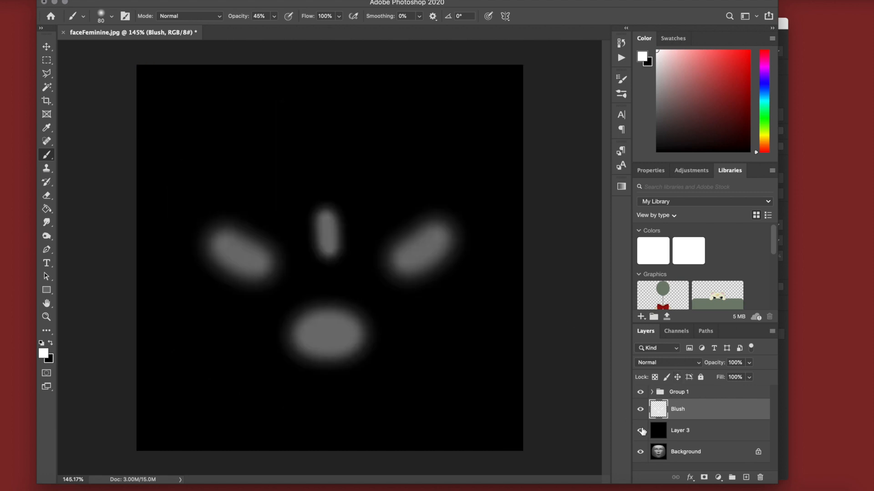
pyautogui.hotkey('ctrl', 'z')
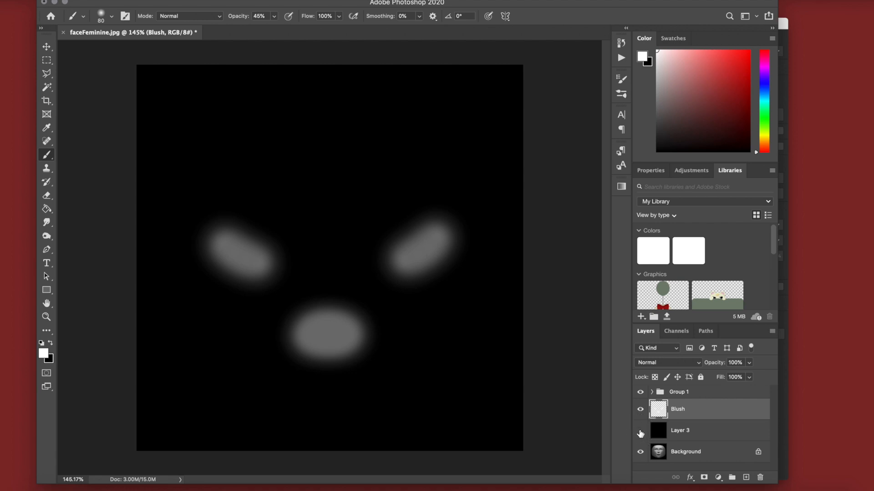
pyautogui.click(641, 431)
pyautogui.click(656, 452)
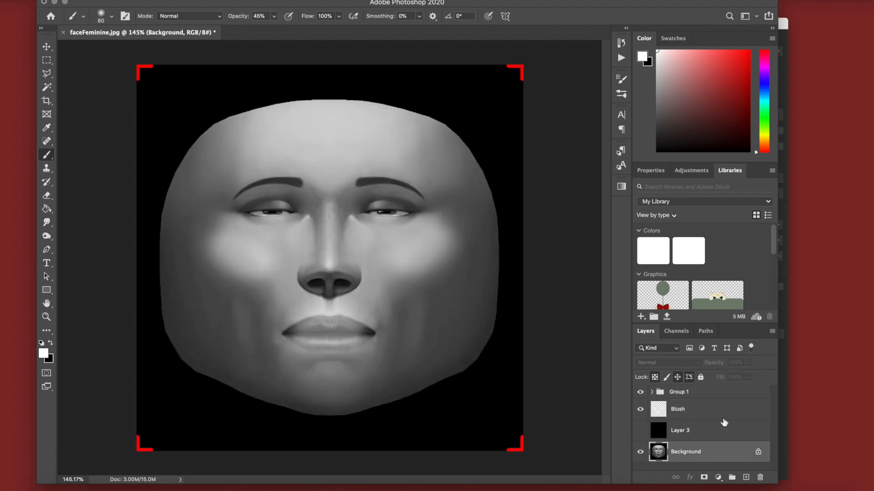
pyautogui.click(706, 412)
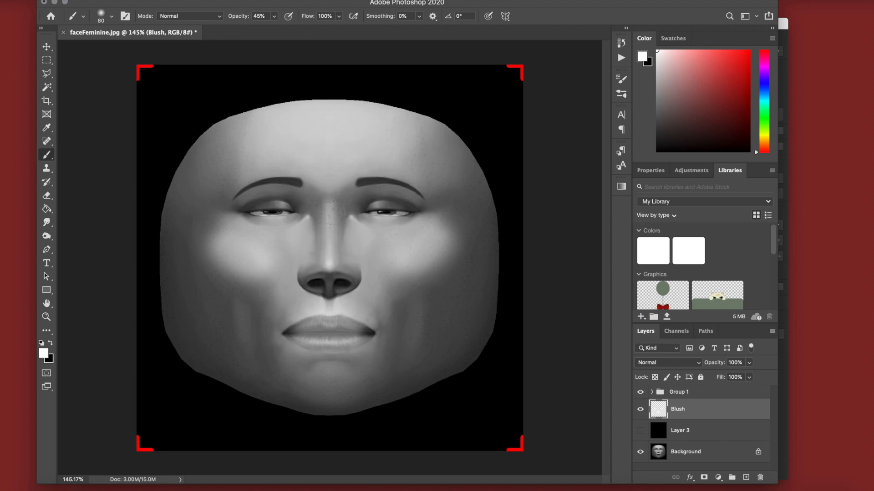
pyautogui.moveTo(329, 210); pyautogui.dragTo(330, 270)
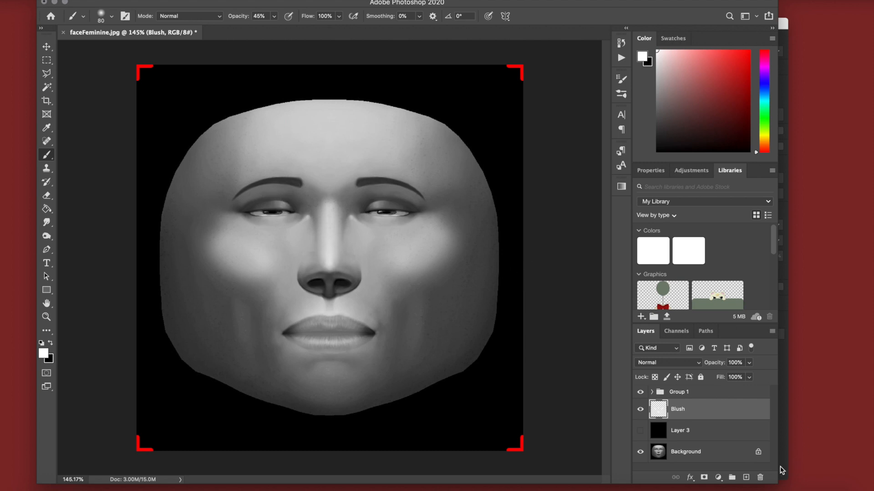
pyautogui.click(639, 431)
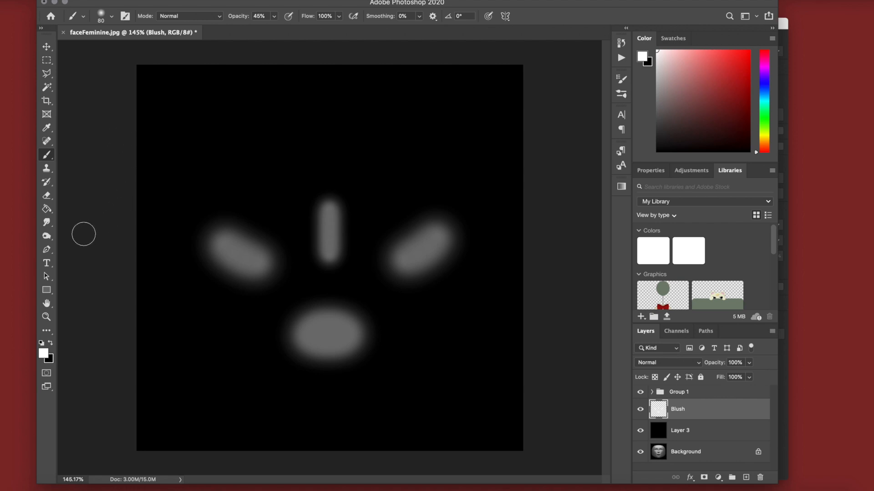
# Set up a Soft Round Eraser of 84 px at 100% opacity and taper the upper end of the nose stroke.
pyautogui.click(46, 195)
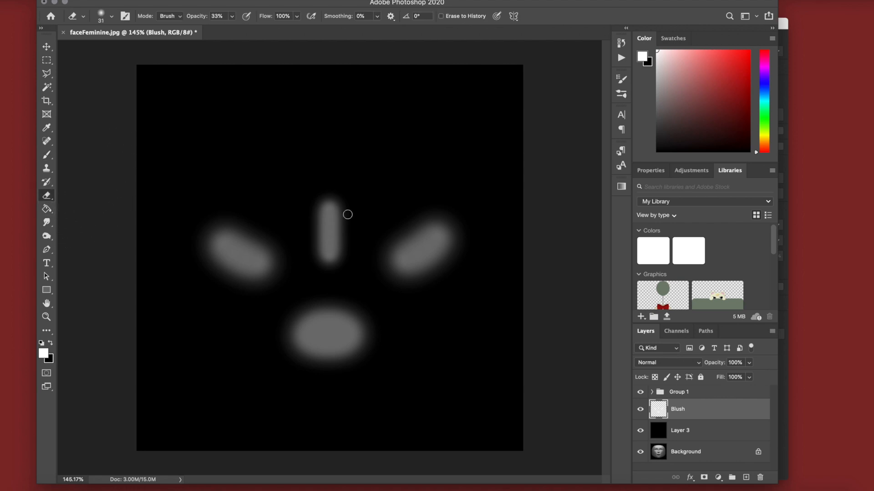
pyautogui.rightClick(370, 181)
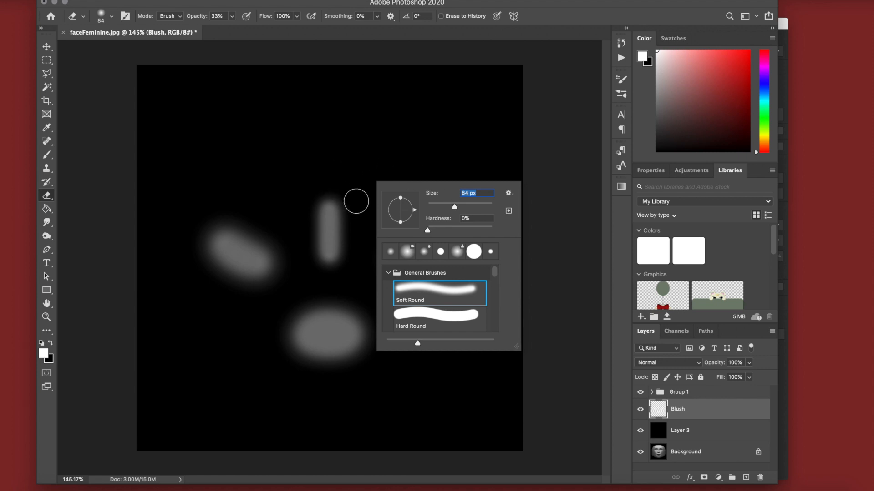
pyautogui.click(347, 190)
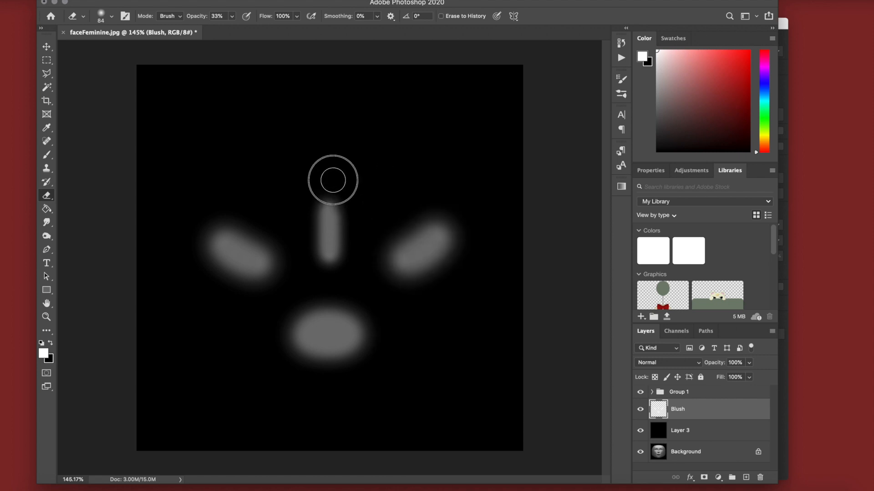
pyautogui.moveTo(231, 15)
pyautogui.mouseDown()
pyautogui.moveTo(241, 30)
pyautogui.moveTo(324, 41)
pyautogui.moveTo(384, 172)
pyautogui.moveTo(363, 209)
pyautogui.mouseUp()
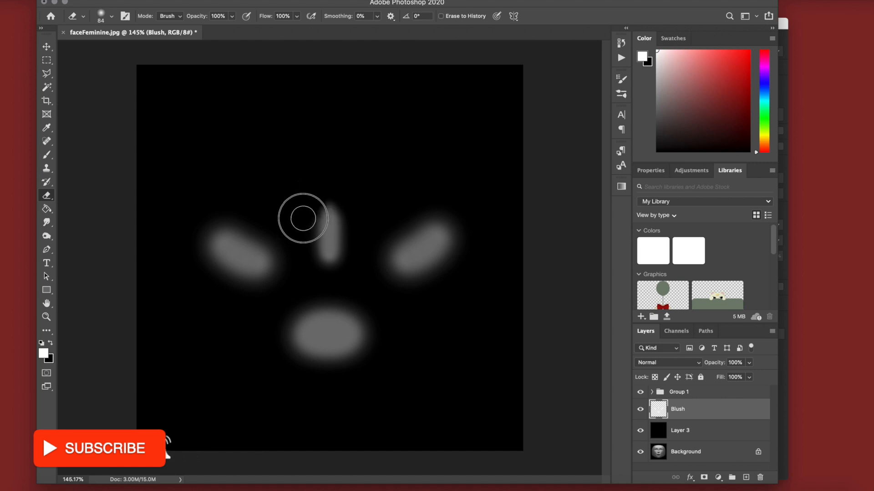
# Set the Eraser opacity to 50% and thin the nose stroke along both of its sides.
pyautogui.click(218, 16)
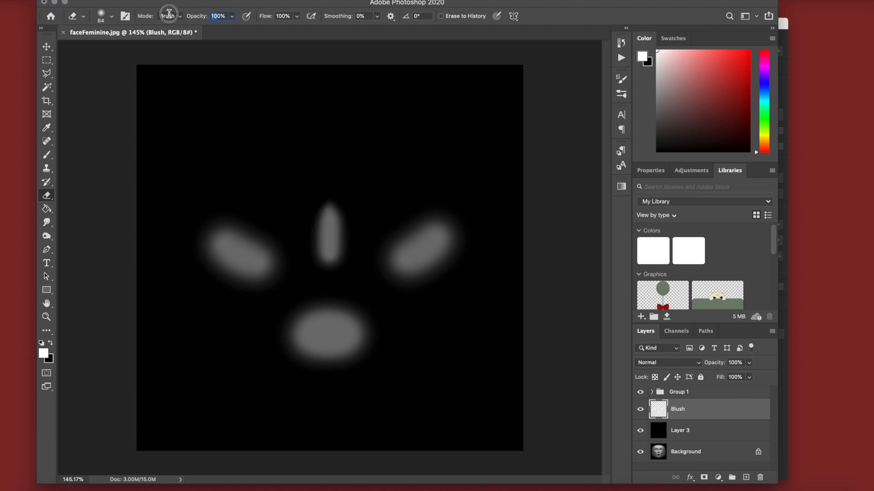
pyautogui.write('50')
pyautogui.press('Return')
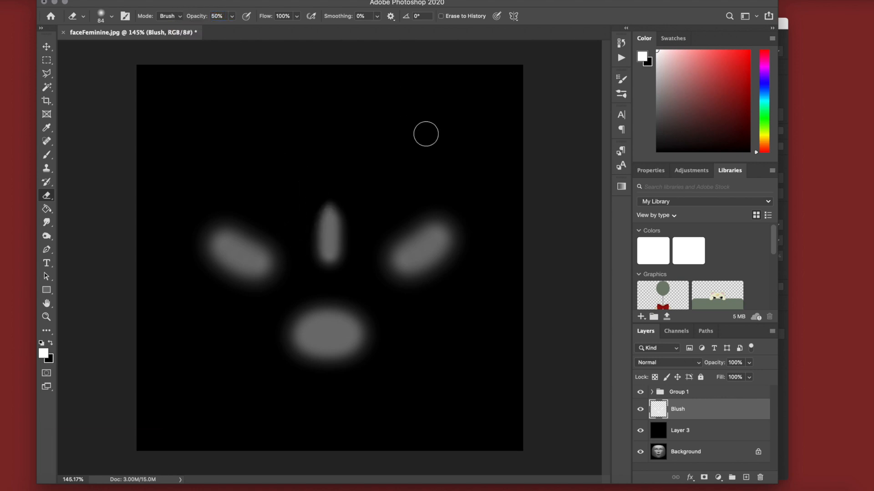
pyautogui.moveTo(347, 209)
pyautogui.mouseDown()
pyautogui.moveTo(350, 250)
pyautogui.moveTo(355, 212)
pyautogui.moveTo(345, 271)
pyautogui.mouseUp()
pyautogui.moveTo(303, 219)
pyautogui.mouseDown()
pyautogui.moveTo(316, 276)
pyautogui.moveTo(307, 244)
pyautogui.moveTo(320, 276)
pyautogui.moveTo(340, 269)
pyautogui.moveTo(348, 249)
pyautogui.moveTo(308, 259)
pyautogui.mouseUp()
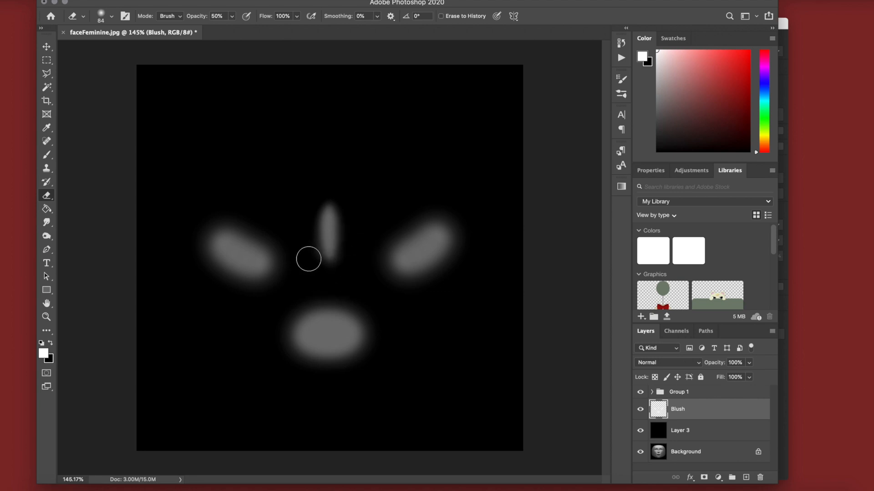
# Hide the black Layer 3 and brush a soft white stroke over each upper eyelid, redoing the first eyelid's stroke.
pyautogui.click(640, 431)
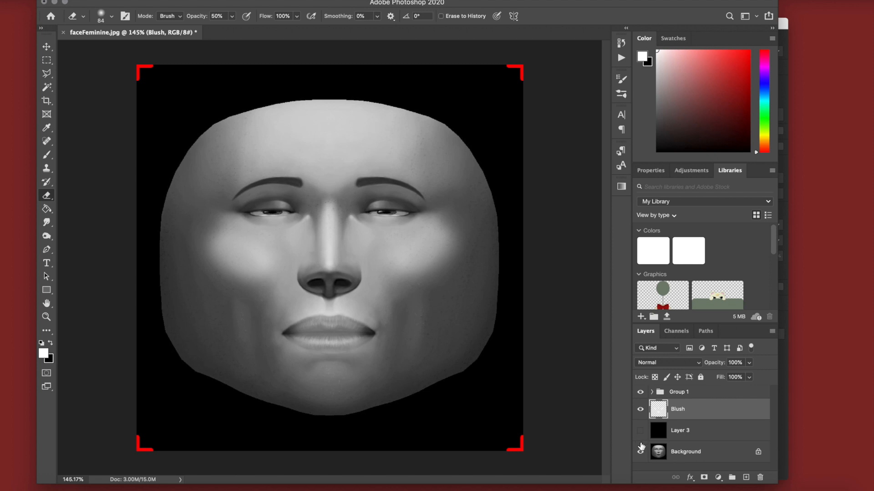
pyautogui.click(640, 437)
pyautogui.click(640, 437)
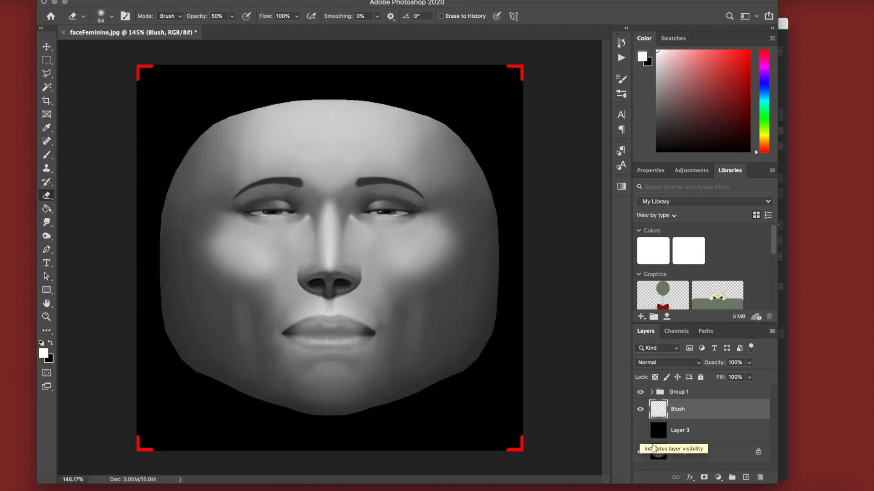
pyautogui.click(275, 197)
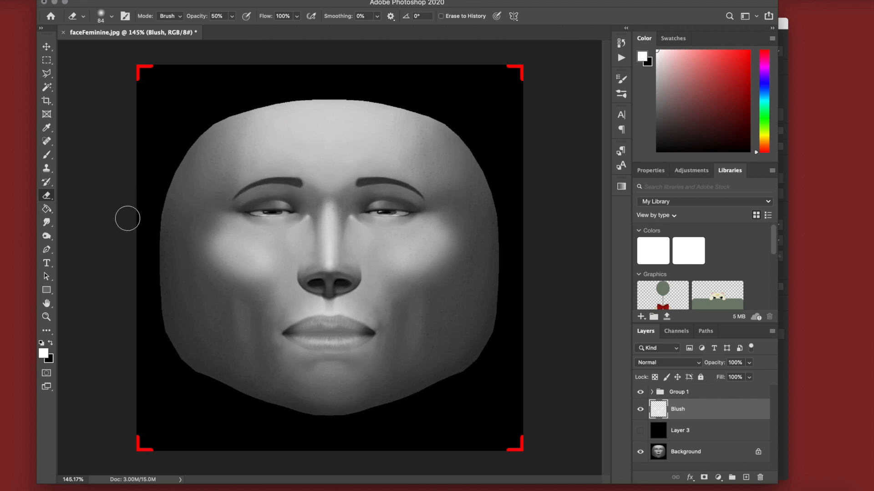
pyautogui.click(45, 156)
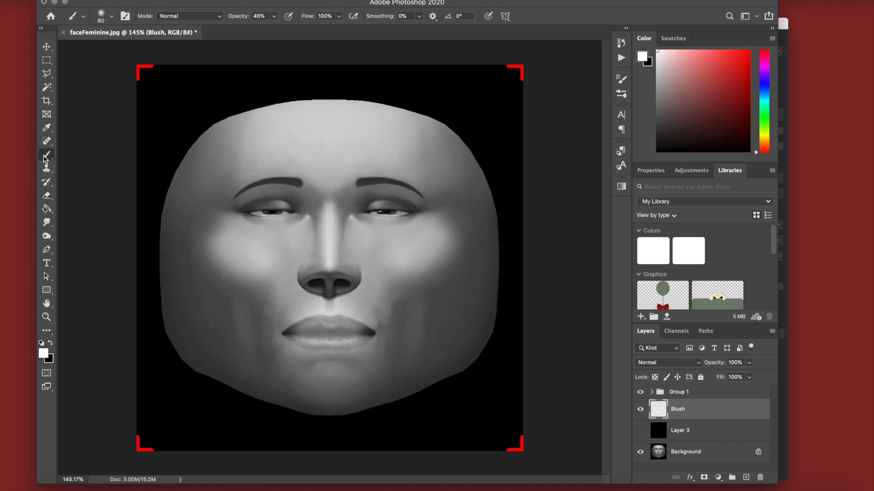
pyautogui.moveTo(296, 199); pyautogui.dragTo(253, 199)
pyautogui.press('super+z')
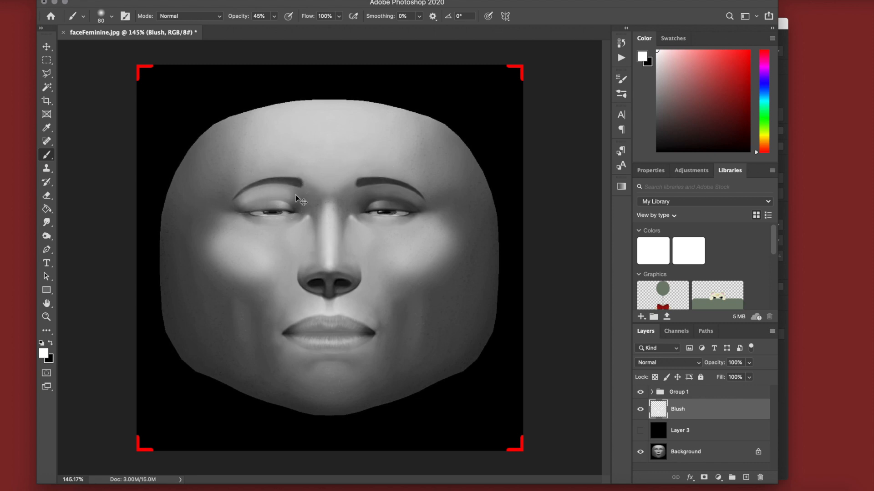
pyautogui.press('super+z')
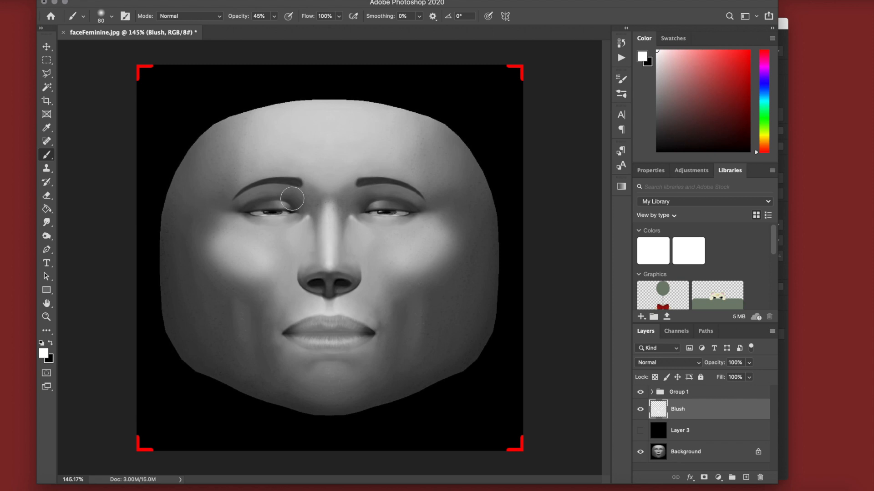
pyautogui.moveTo(291, 199); pyautogui.dragTo(253, 199)
pyautogui.press('super+z')
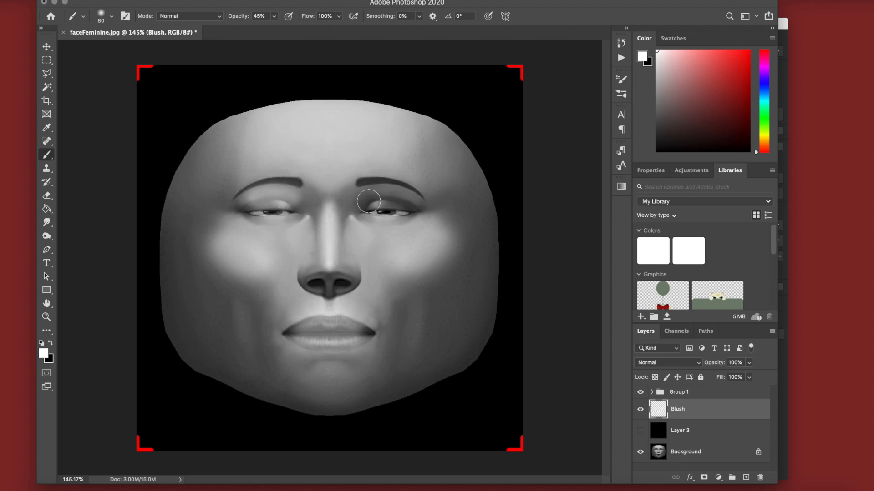
pyautogui.moveTo(369, 197); pyautogui.dragTo(413, 202)
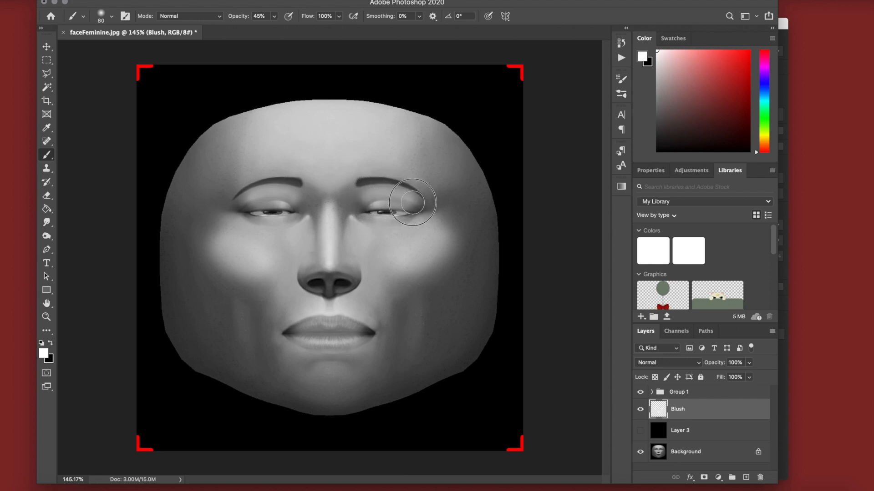
# Show the black Layer 3, set the Eraser size to 78 px and lightly trim the outer end of the second eyelid stroke.
pyautogui.click(639, 431)
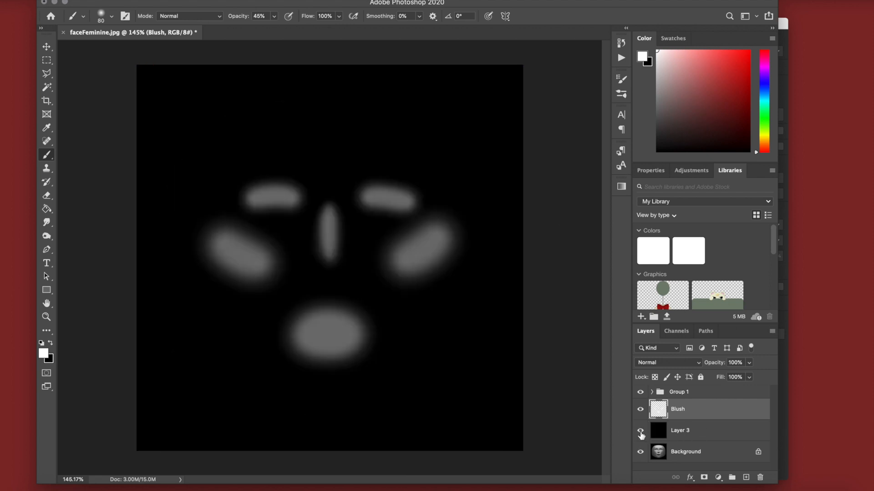
pyautogui.click(46, 196)
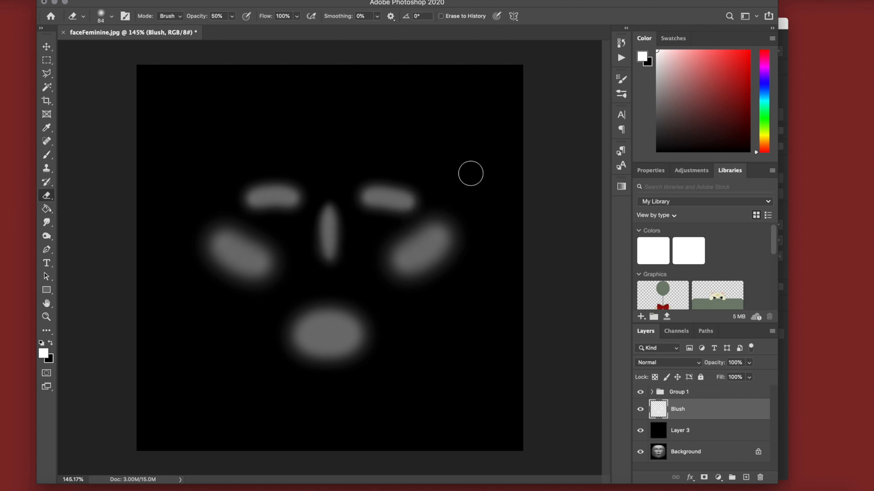
pyautogui.rightClick(478, 172)
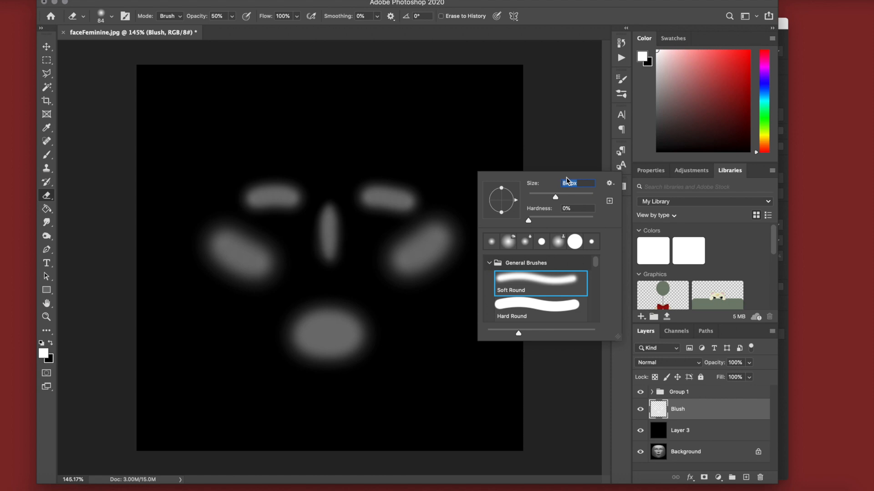
pyautogui.press('Return')
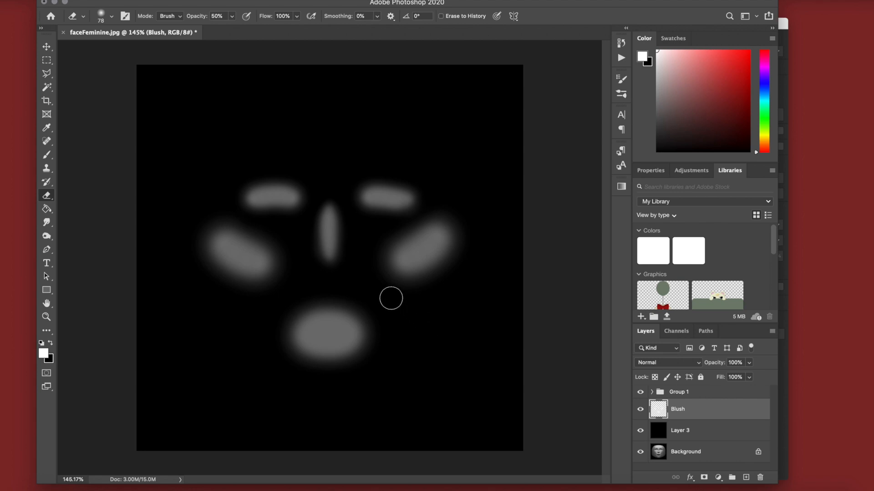
# Apply a Gaussian Blur with a slightly increased radius to the Blush layer, and hide the black Layer 3 and Group 1.
pyautogui.click(255, 0)
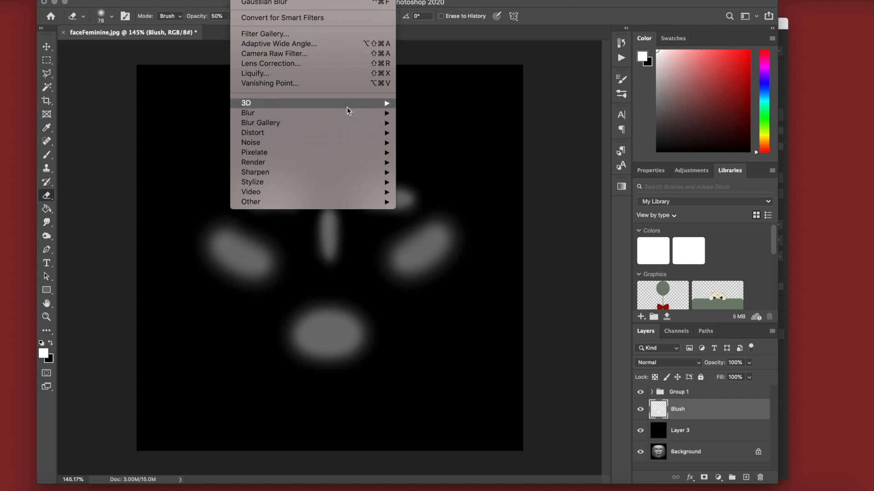
pyautogui.moveTo(383, 113)
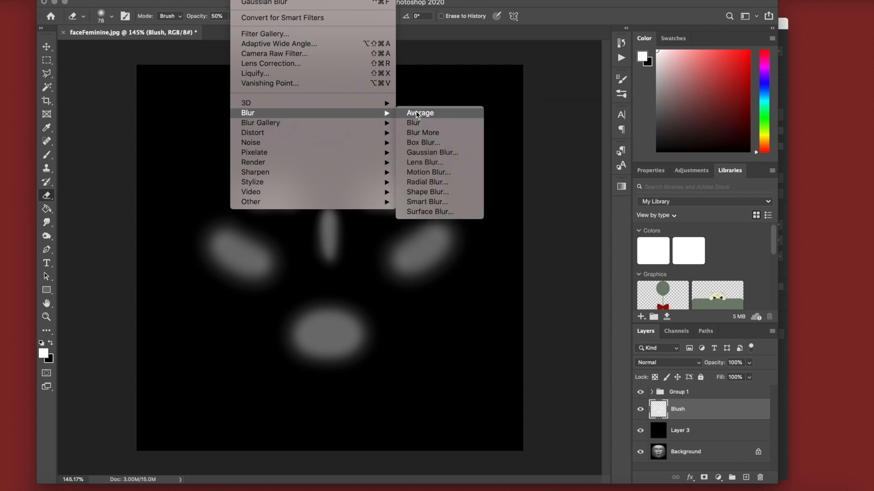
pyautogui.click(440, 156)
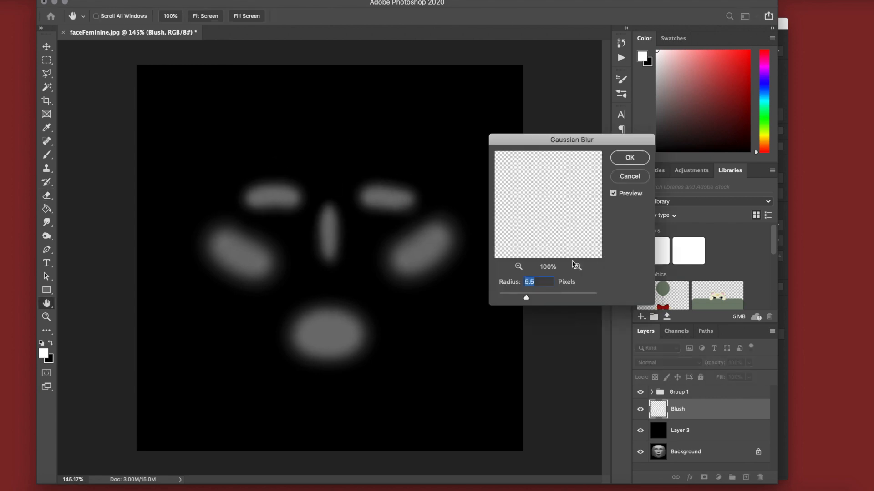
pyautogui.click(534, 299)
pyautogui.moveTo(541, 299); pyautogui.dragTo(536, 299)
pyautogui.press('Return')
pyautogui.press('e')
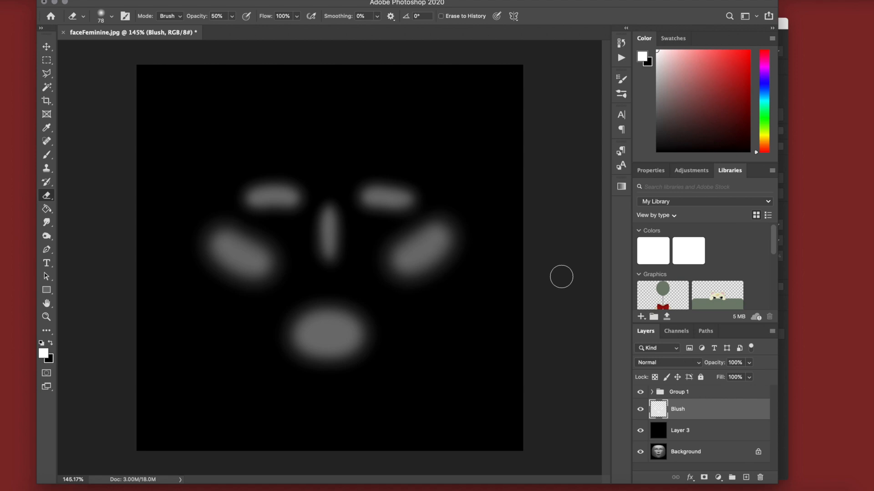
pyautogui.click(639, 432)
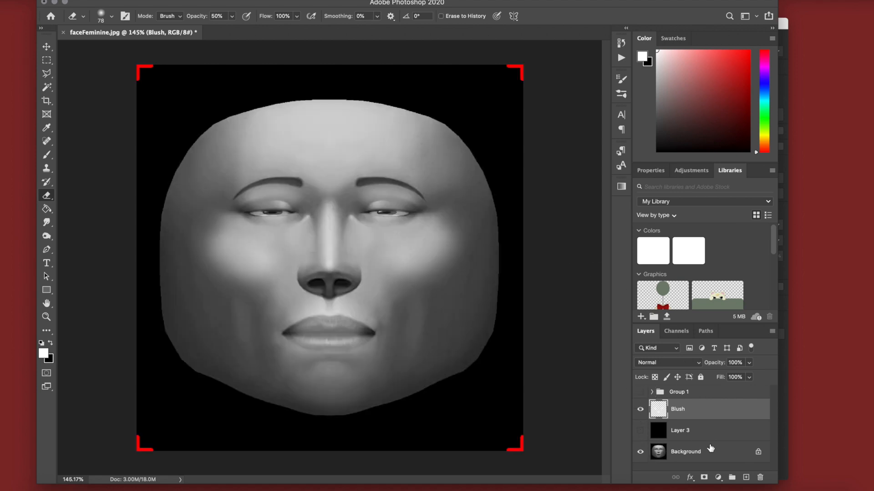
# Hide the Background layer, leaving the Blush layer as the only one shown.
pyautogui.click(639, 452)
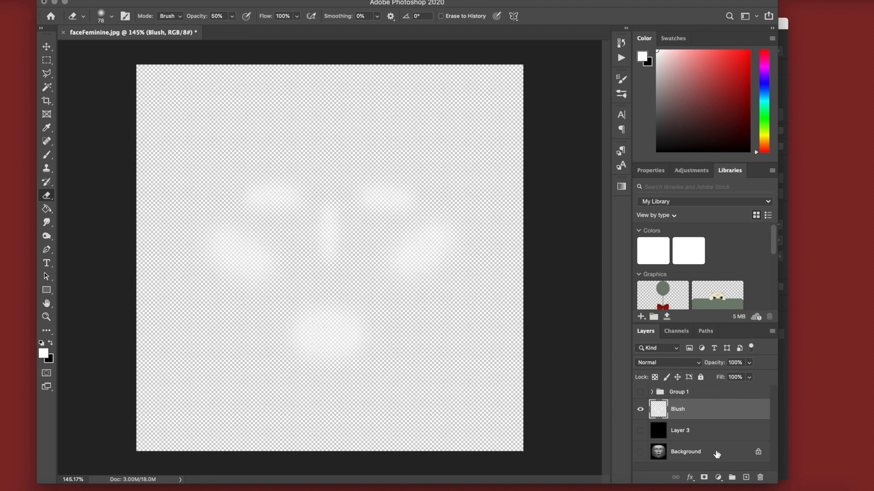
pyautogui.click(640, 432)
pyautogui.click(640, 431)
# Export the canvas as a PNG named Blush in the TEXTURES folder, replacing the existing file.
pyautogui.click(84, 0)
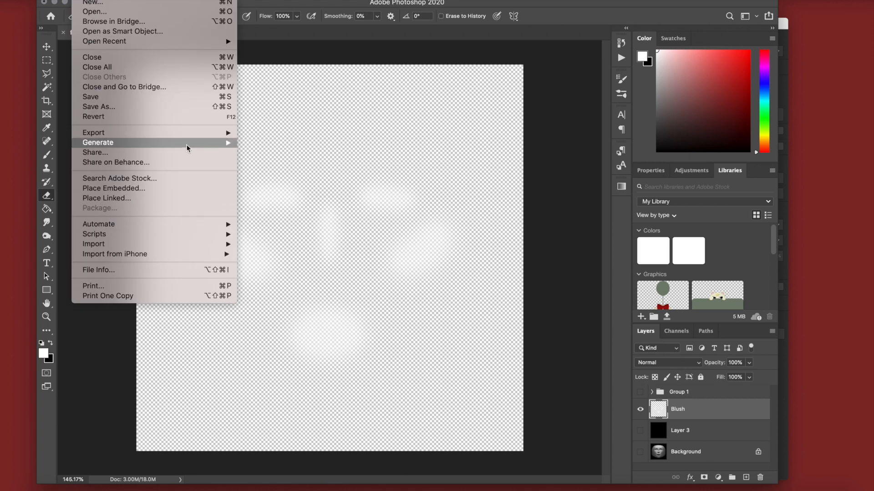
pyautogui.moveTo(191, 132)
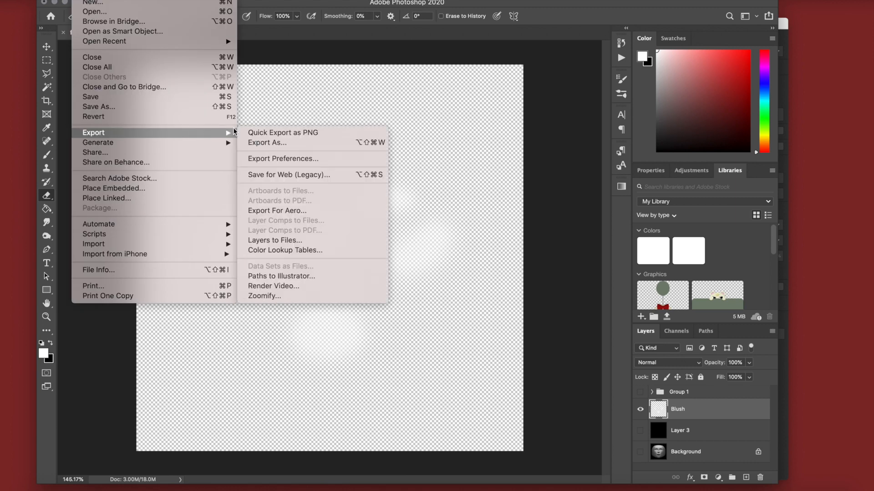
pyautogui.click(310, 133)
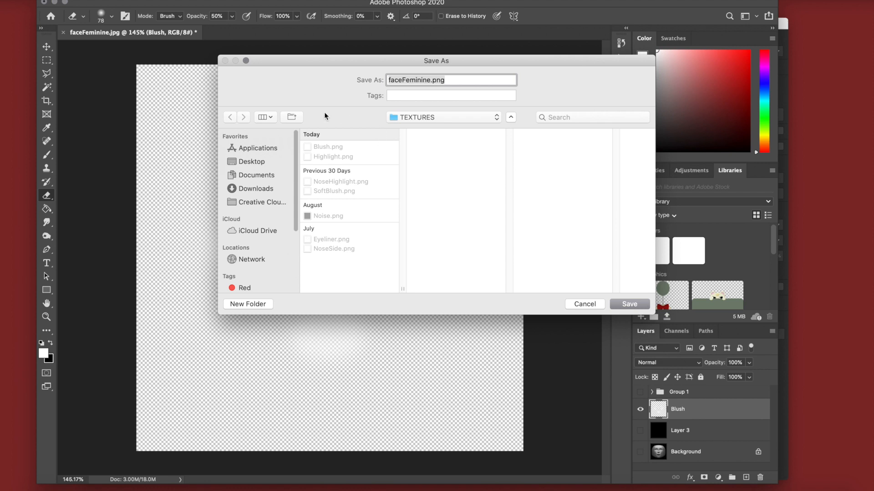
pyautogui.write('Blush')
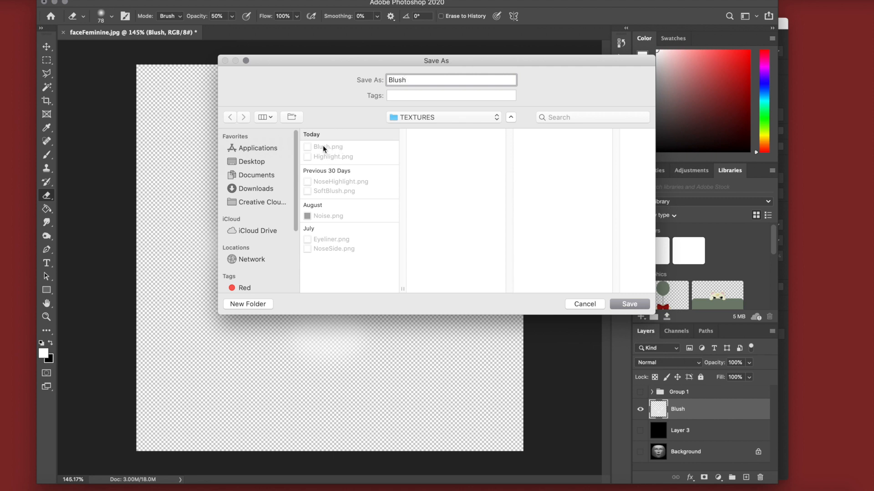
pyautogui.press('Return')
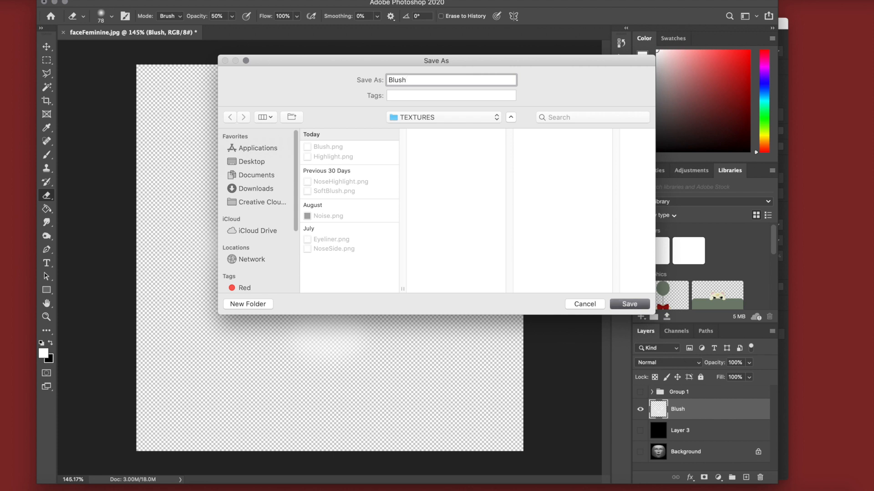
pyautogui.click(504, 128)
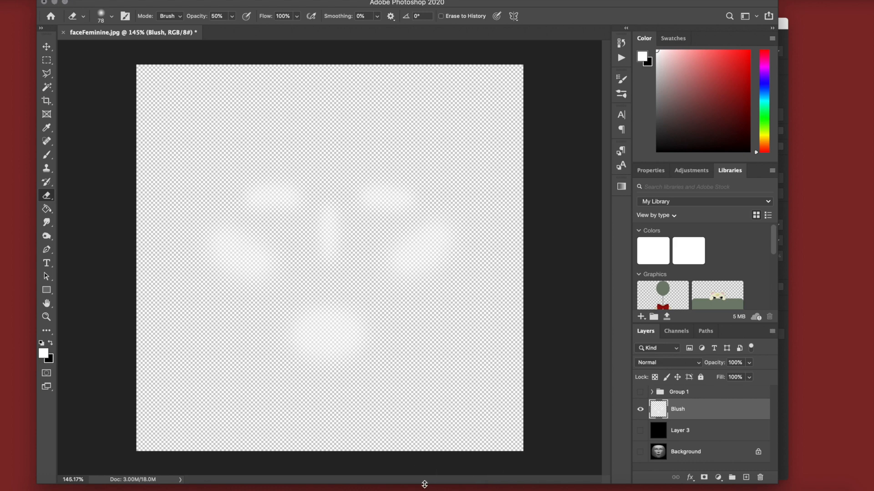
# Switch to Spark AR Studio and load Blush.png from Desktop > FILTERS > TEXTURES as the Blush material's diffuse texture.
pyautogui.click(55, 2)
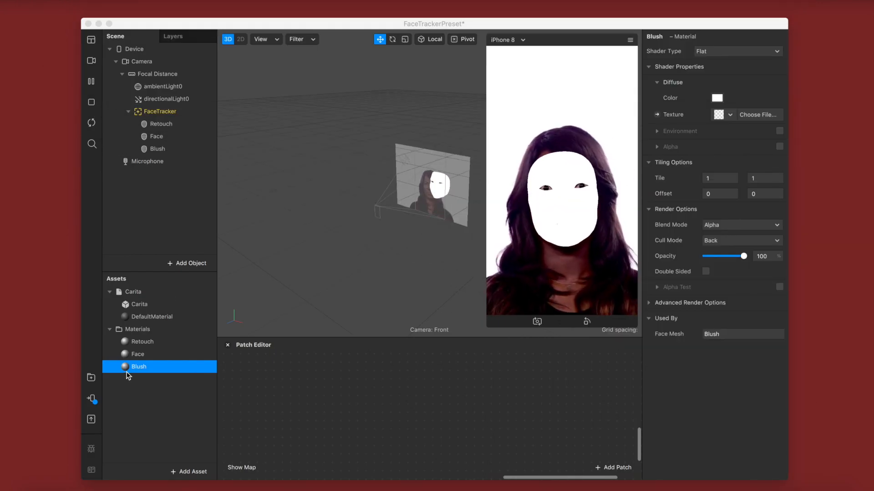
pyautogui.click(168, 398)
pyautogui.click(150, 371)
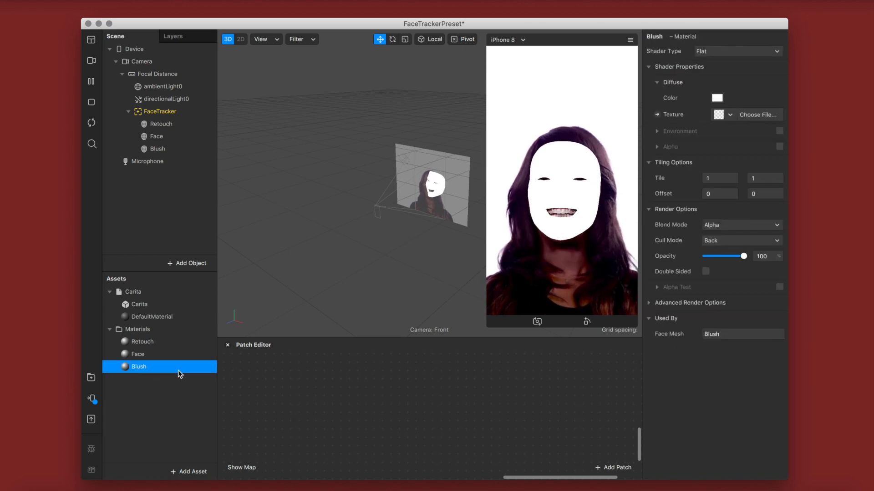
pyautogui.click(750, 116)
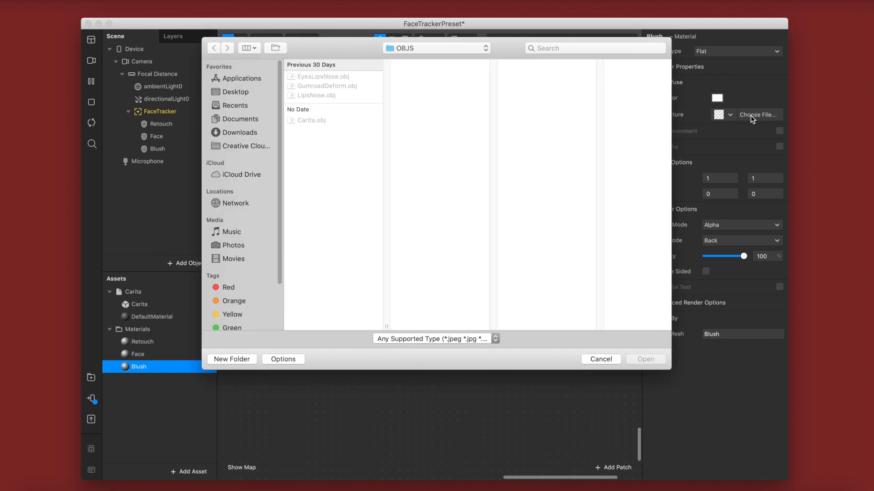
pyautogui.click(247, 93)
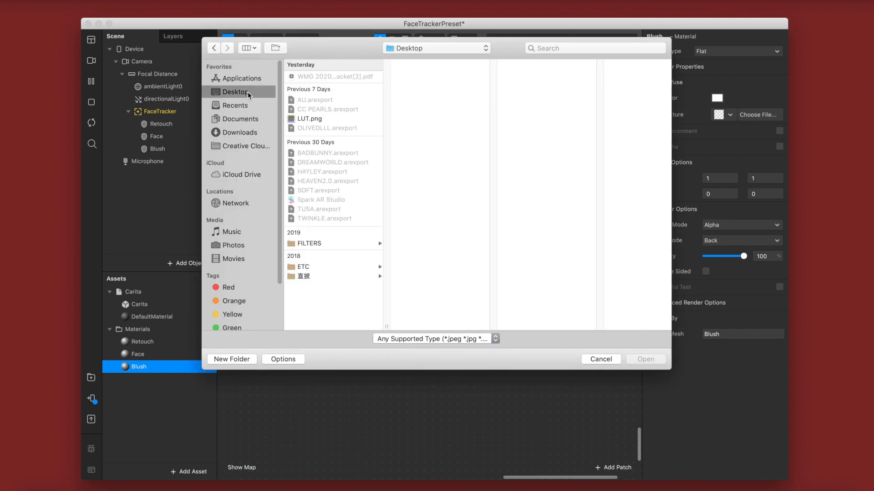
pyautogui.click(336, 243)
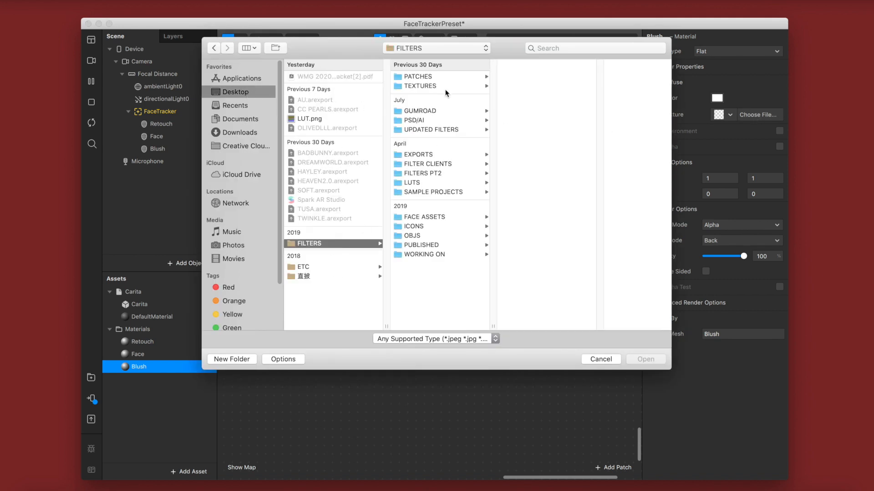
pyautogui.click(445, 88)
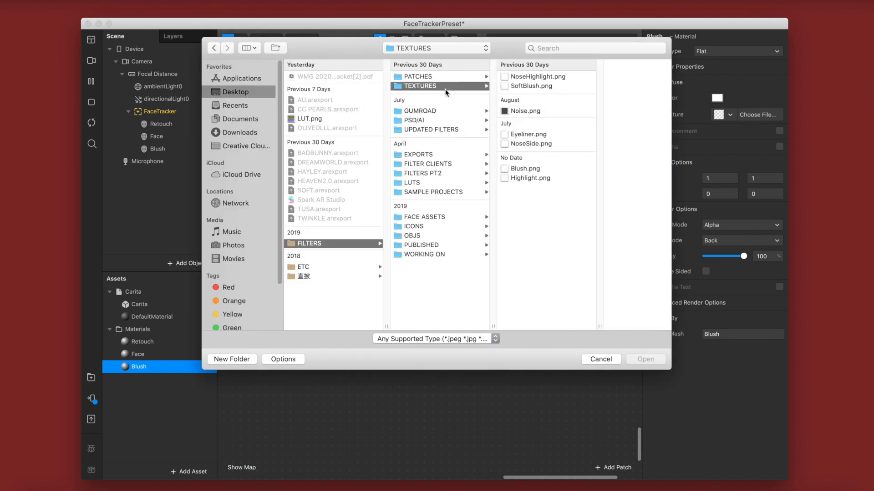
pyautogui.doubleClick(528, 169)
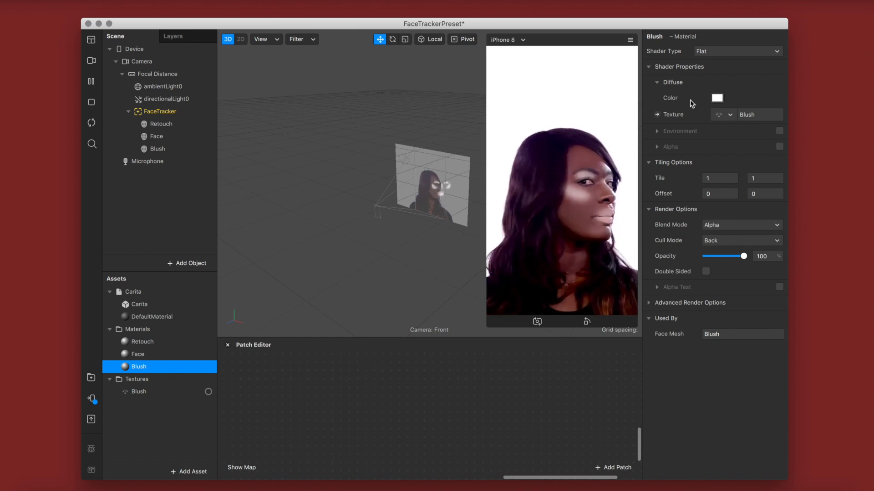
# Set the Blush material's diffuse colour to a soft orange with 21° hue, 55% saturation and 85% brightness.
pyautogui.click(716, 98)
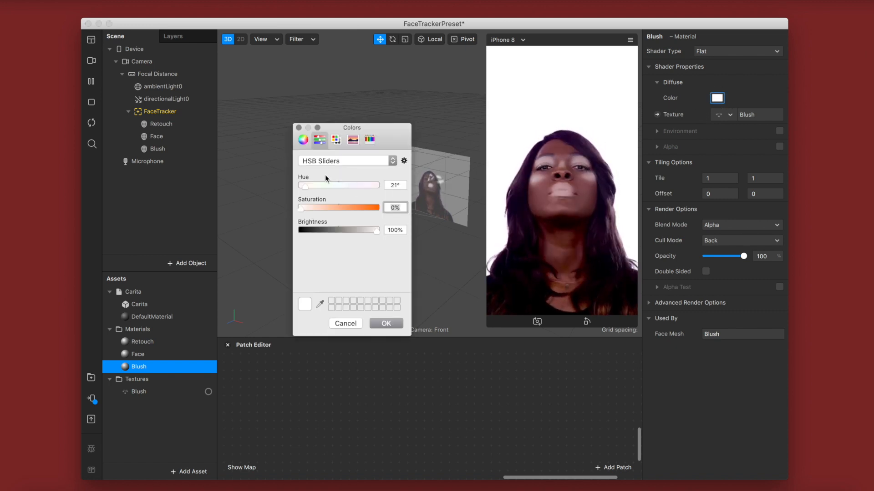
pyautogui.moveTo(318, 207); pyautogui.dragTo(366, 235)
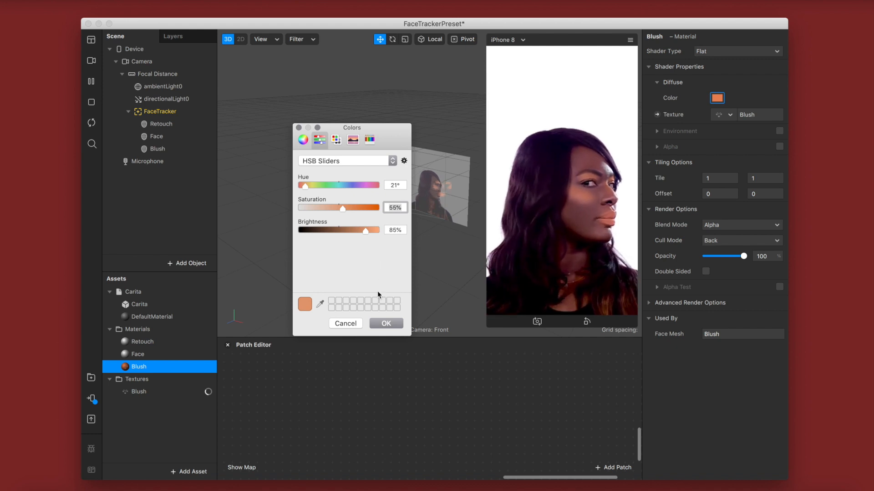
pyautogui.click(386, 323)
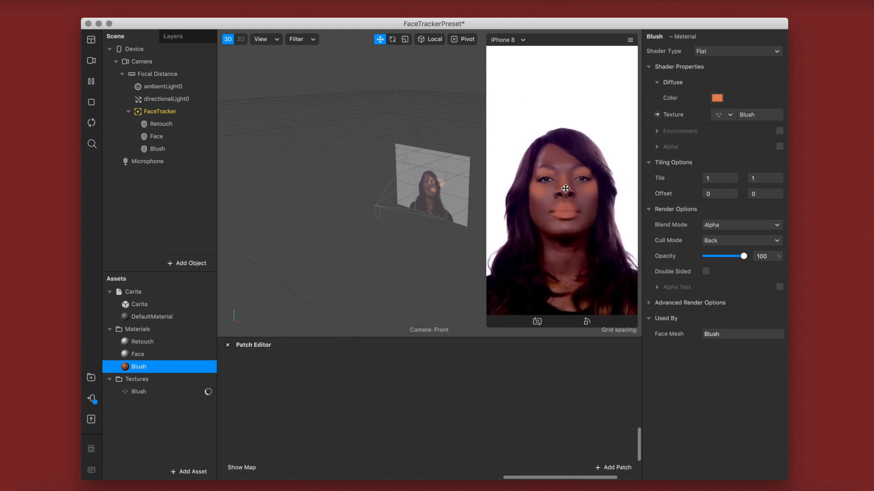
# Set the Blush material's blend mode to Multiply and its opacity to 40%.
pyautogui.click(723, 225)
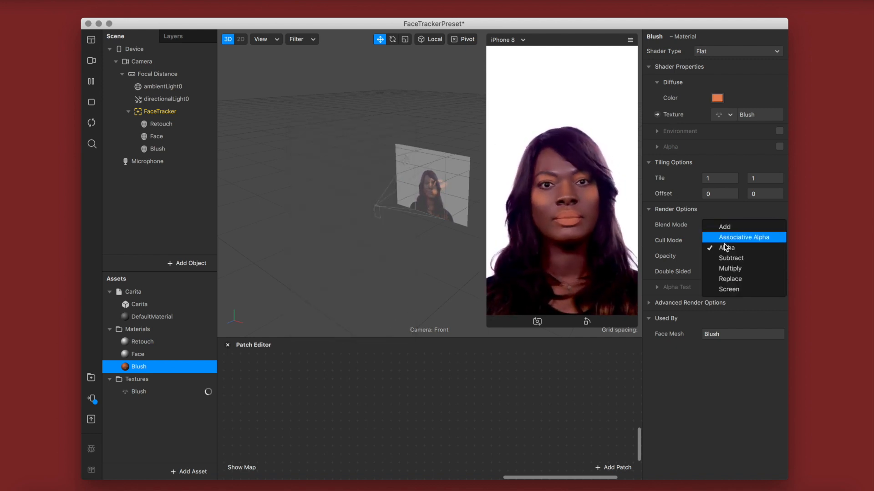
pyautogui.click(734, 268)
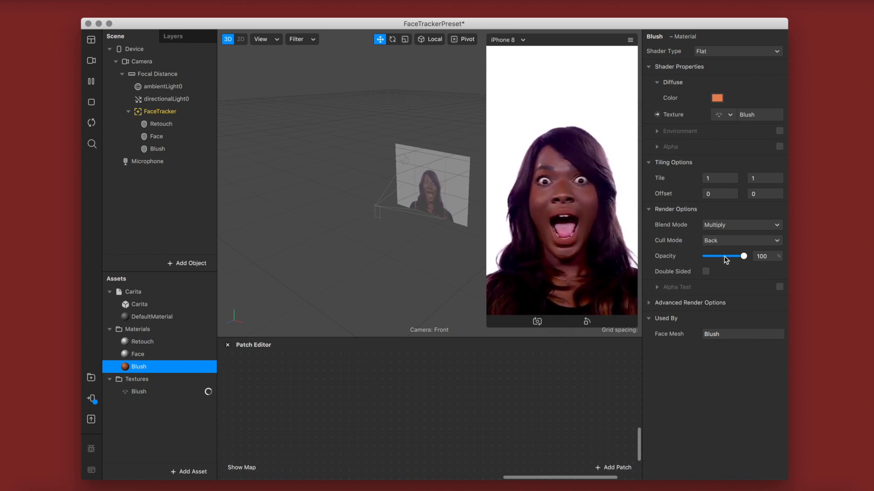
pyautogui.click(724, 257)
pyautogui.moveTo(724, 257); pyautogui.dragTo(720, 257)
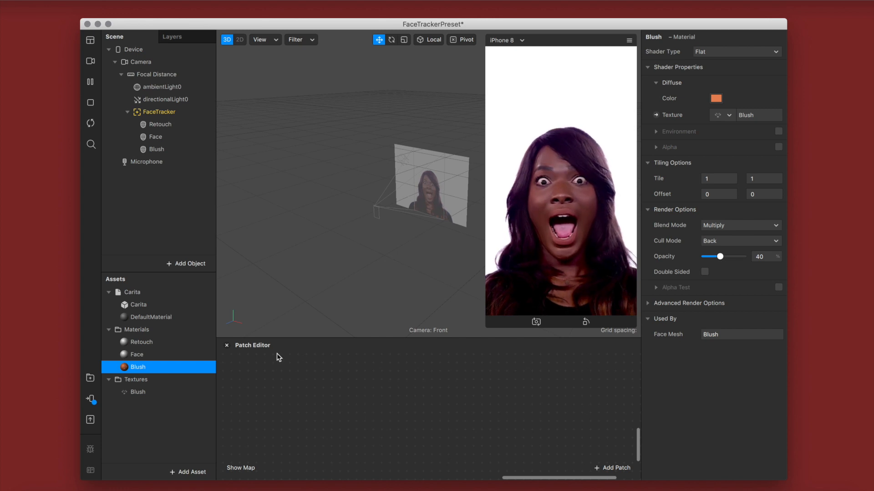
# Raise the brightness of the Blush material's diffuse colour to 90%.
pyautogui.click(91, 400)
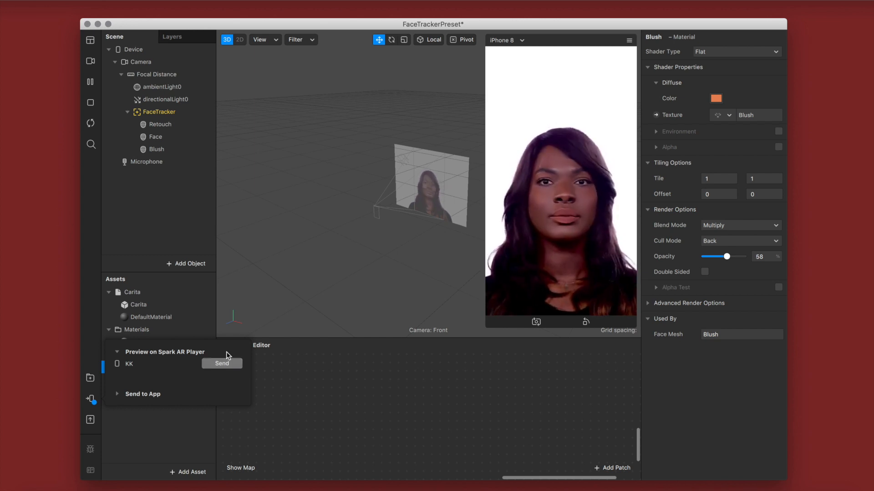
pyautogui.click(709, 98)
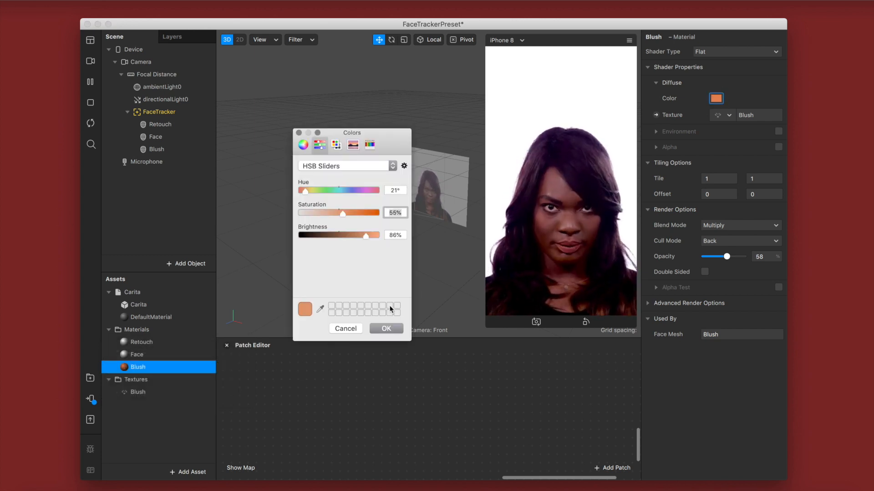
pyautogui.click(368, 237)
pyautogui.moveTo(370, 238); pyautogui.dragTo(372, 238)
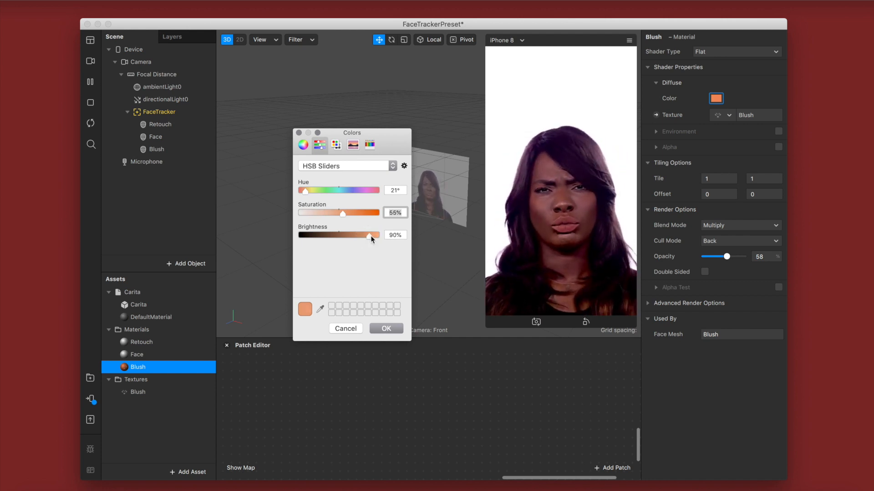
pyautogui.click(385, 328)
# Set the Blush material's opacity to 55% and send the effect to the connected phone for preview on Spark AR Player.
pyautogui.click(771, 257)
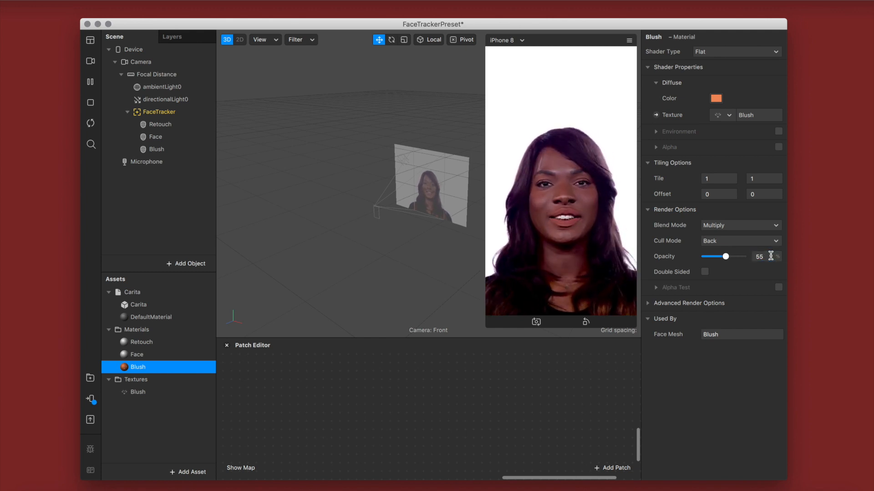
pyautogui.click(89, 399)
pyautogui.click(220, 363)
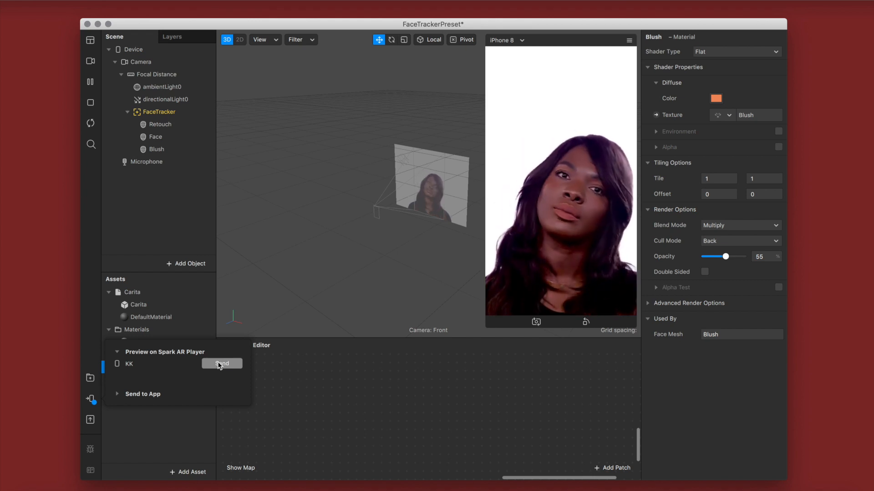
# Add a face mesh under the FaceTracker and rename it Nose Highlight.
pyautogui.click(156, 111)
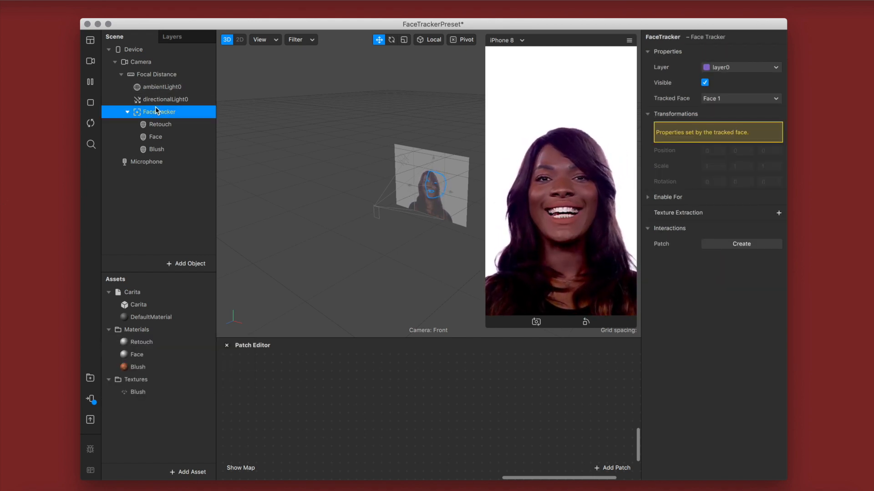
pyautogui.rightClick(156, 112)
pyautogui.moveTo(231, 118)
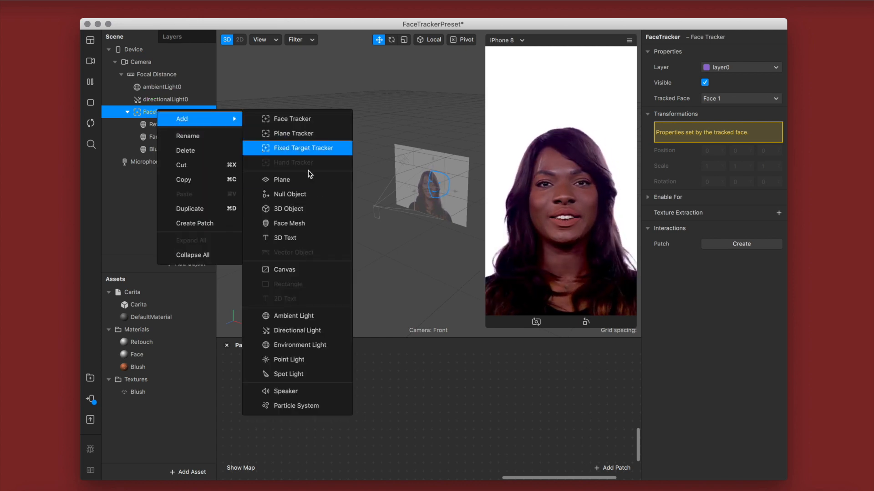
pyautogui.click(320, 222)
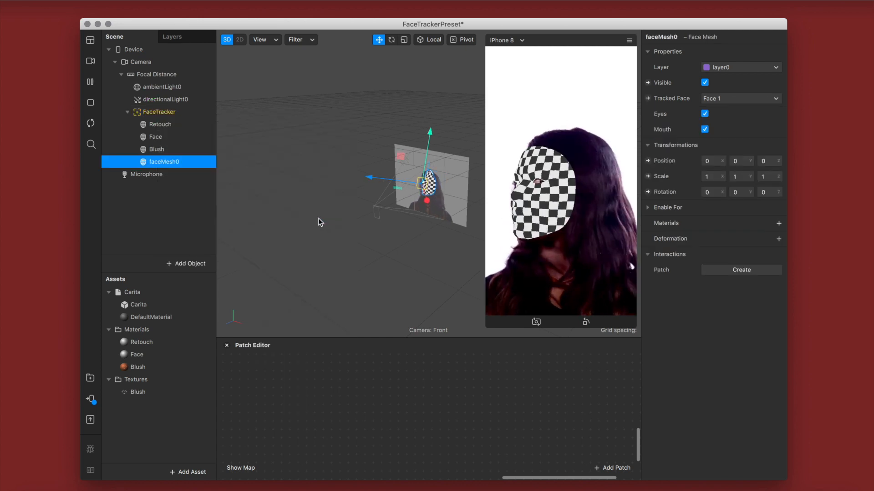
pyautogui.doubleClick(163, 162)
pyautogui.press('BackSpace')
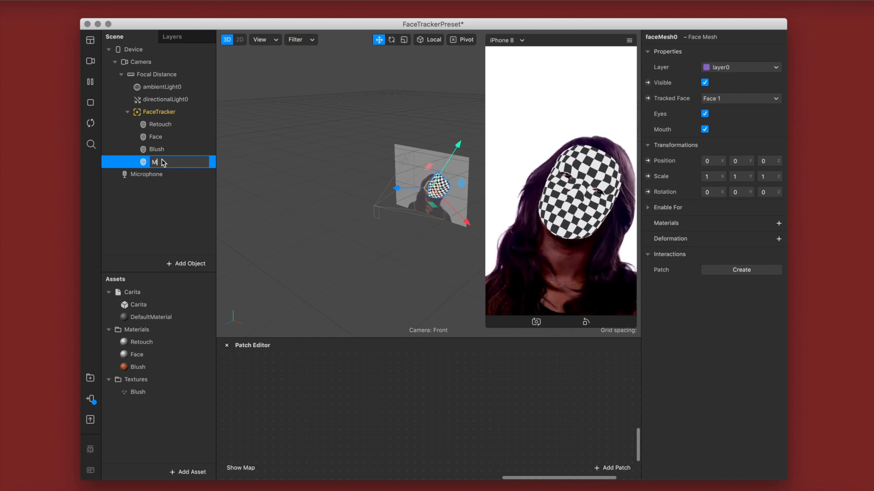
pyautogui.write('Nose')
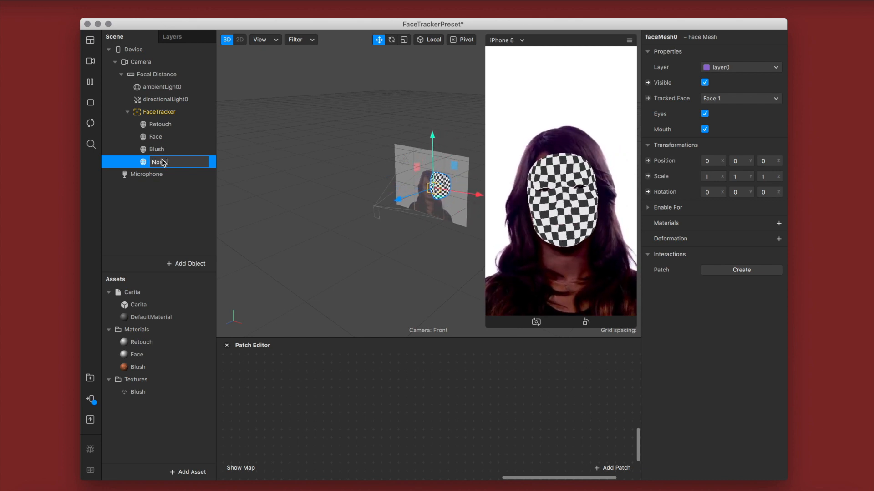
pyautogui.write(' Highlight')
pyautogui.press('Return')
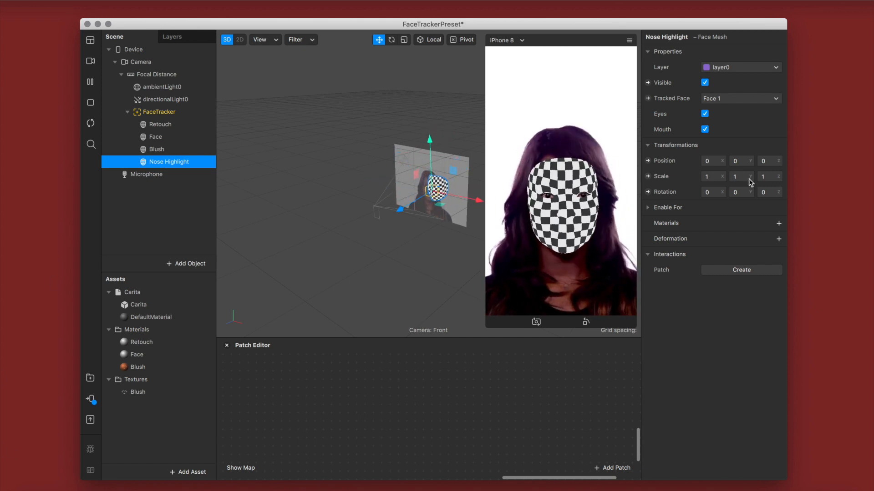
# Give the Nose Highlight face mesh a new material named Nose Highlight that uses the Physically-Based shader type.
pyautogui.click(779, 224)
pyautogui.click(733, 298)
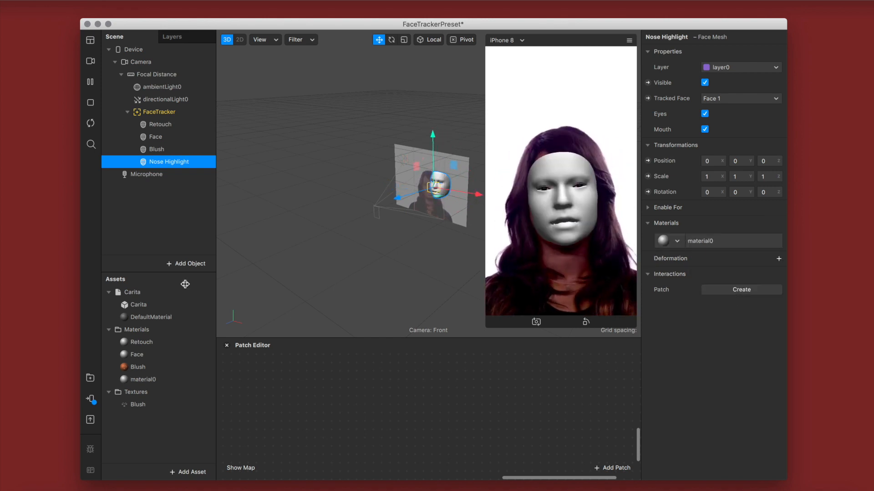
pyautogui.doubleClick(138, 382)
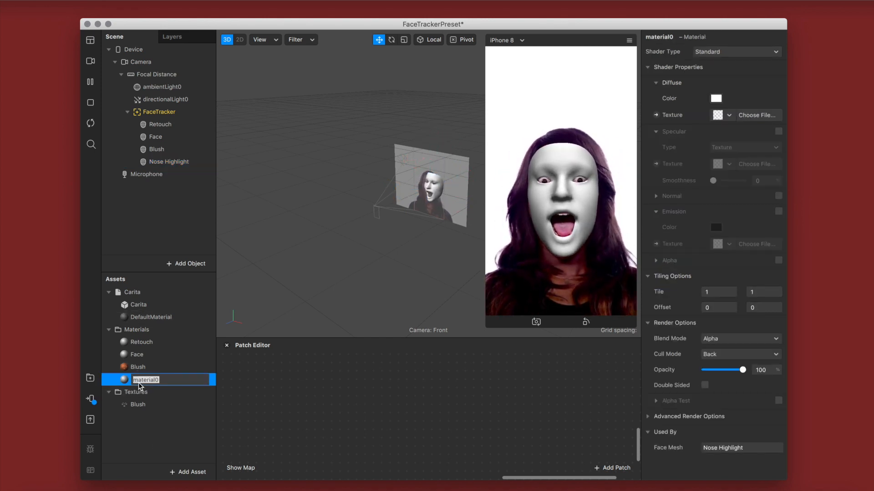
pyautogui.write('Nos')
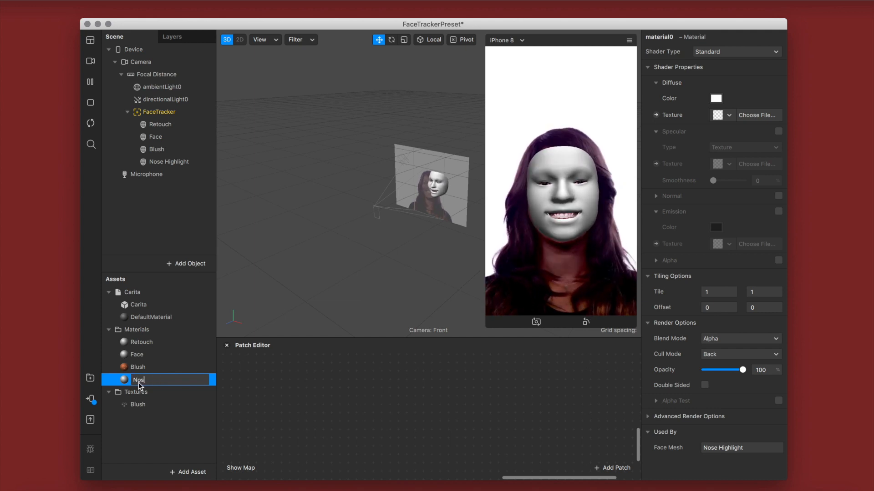
pyautogui.write('e High')
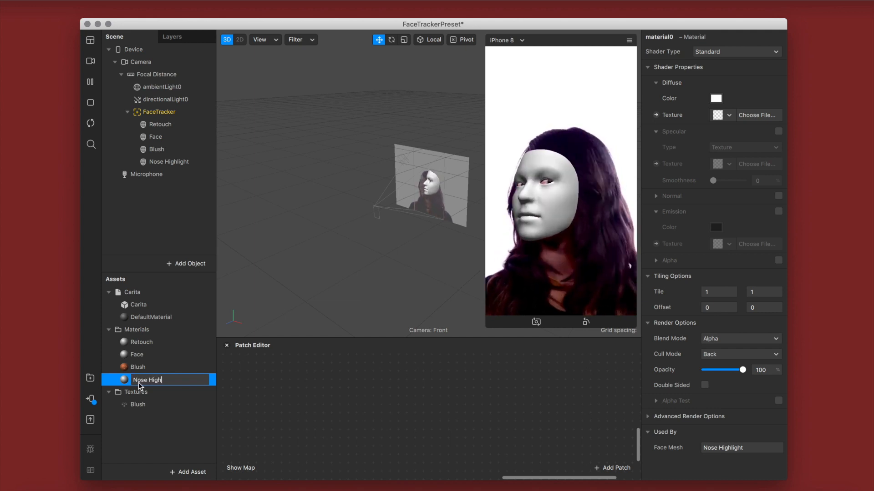
pyautogui.write('light')
pyautogui.press('Return')
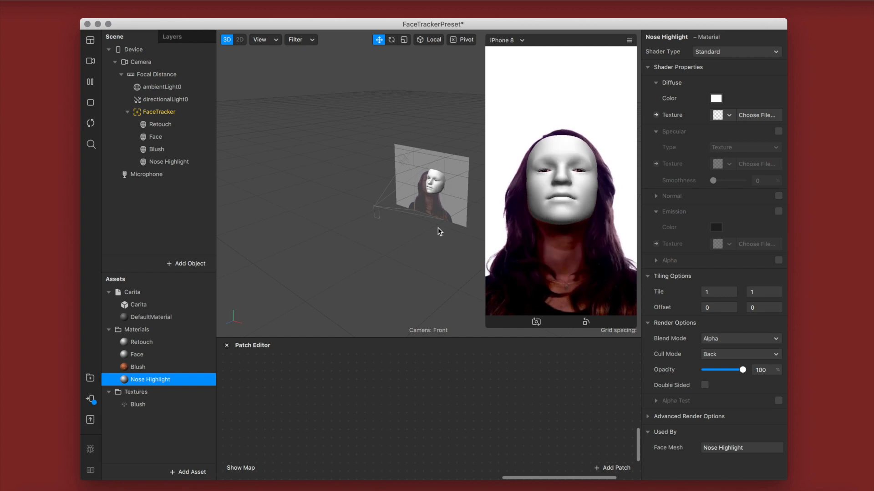
pyautogui.click(711, 52)
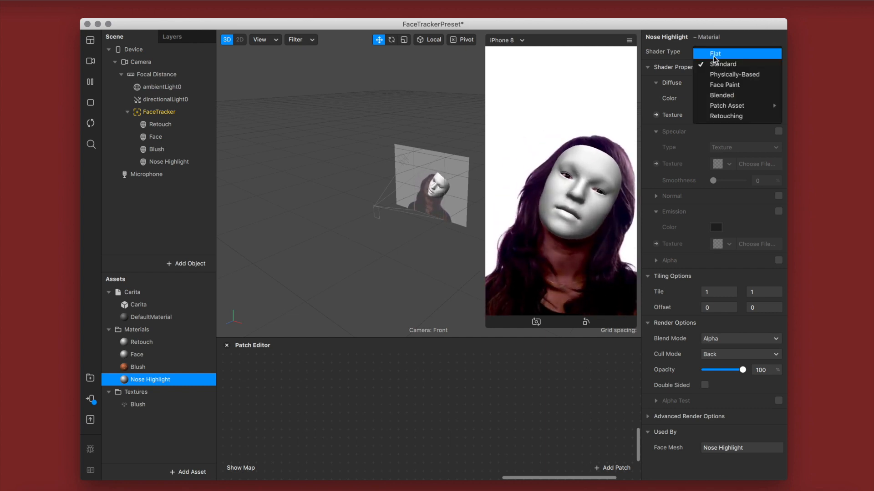
pyautogui.click(741, 75)
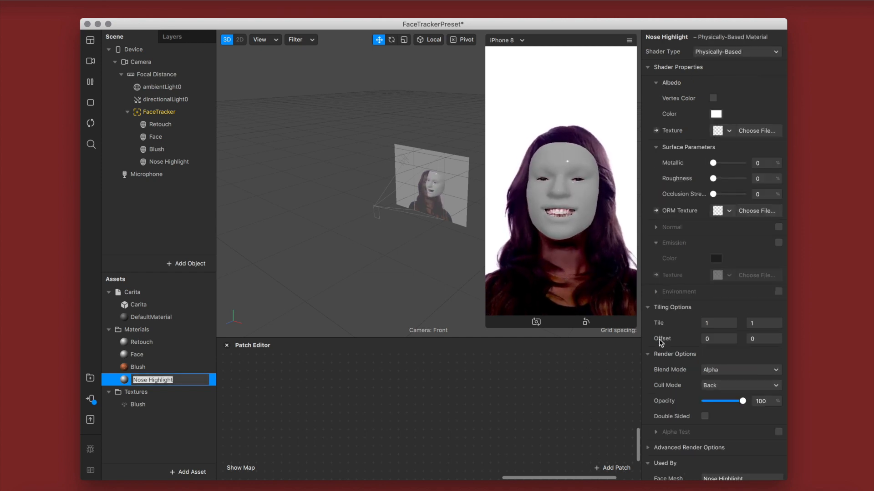
# Switch to Photoshop and show only the Background face layer, hiding the Blush layer and the black Layer 3.
pyautogui.click(439, 488)
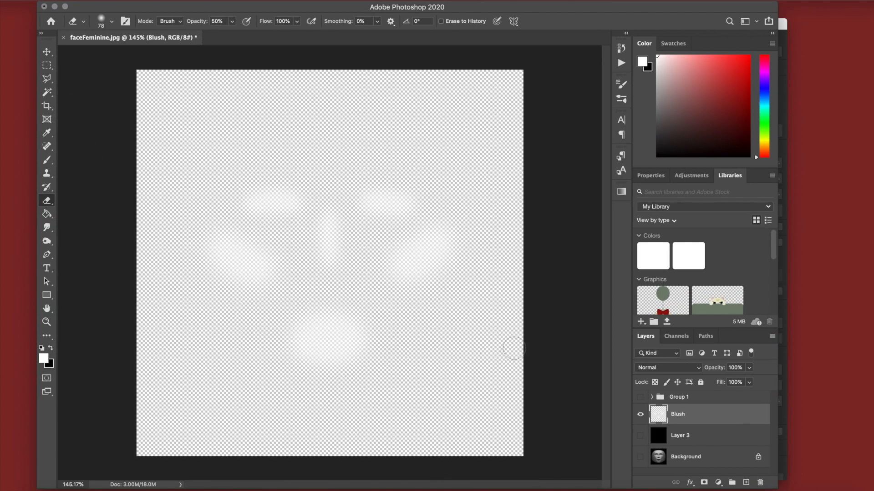
pyautogui.click(640, 435)
pyautogui.click(640, 457)
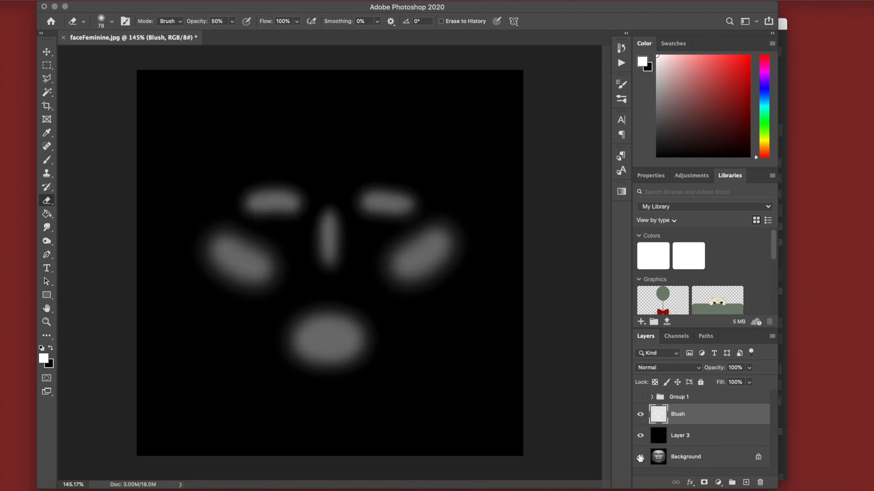
pyautogui.click(639, 414)
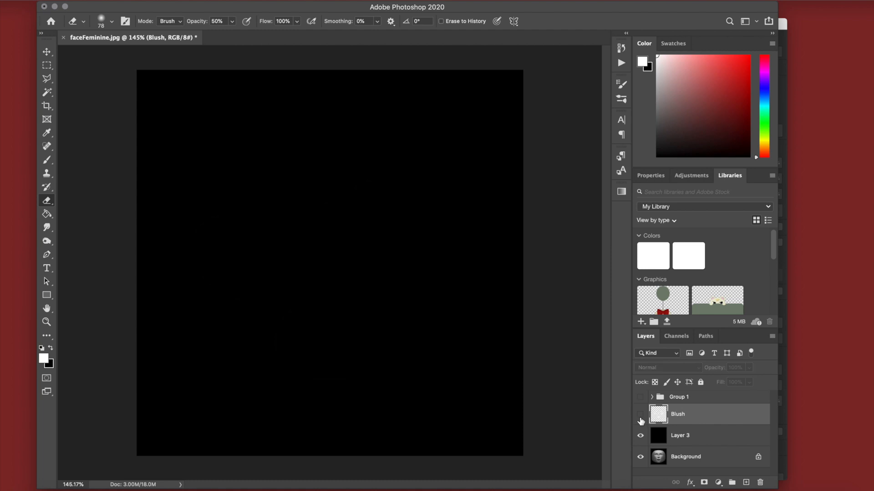
pyautogui.click(641, 437)
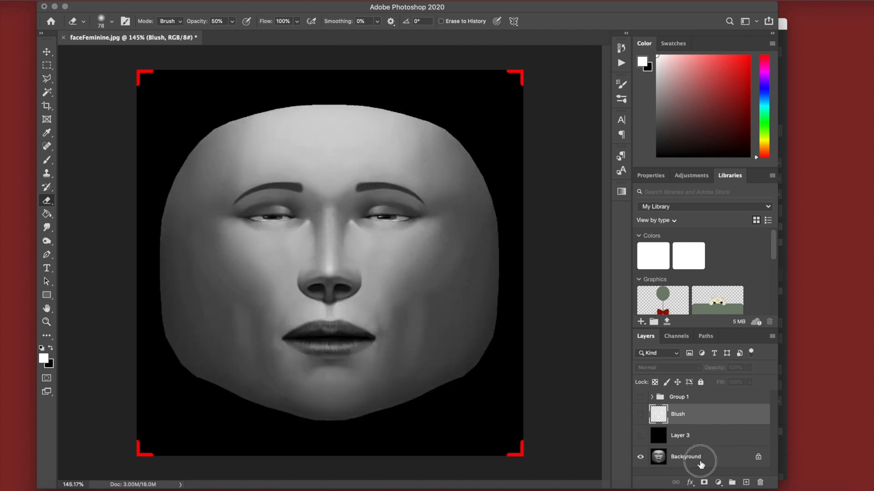
pyautogui.click(702, 464)
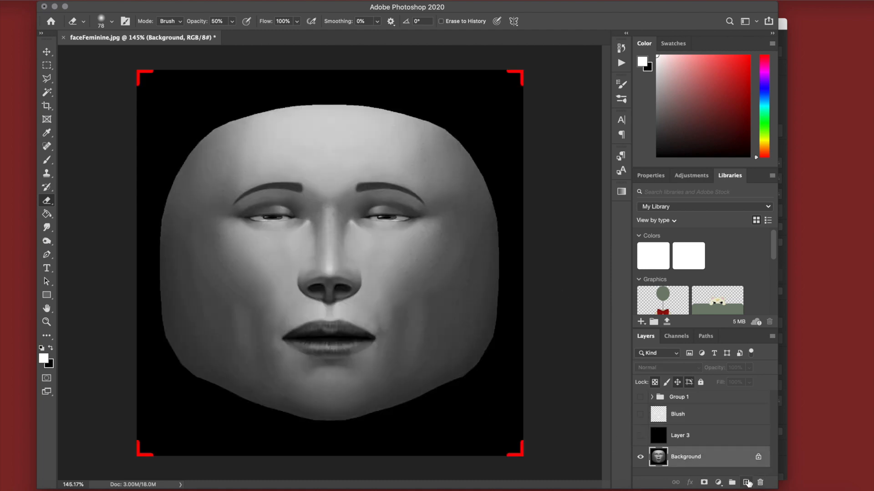
pyautogui.press('super+z')
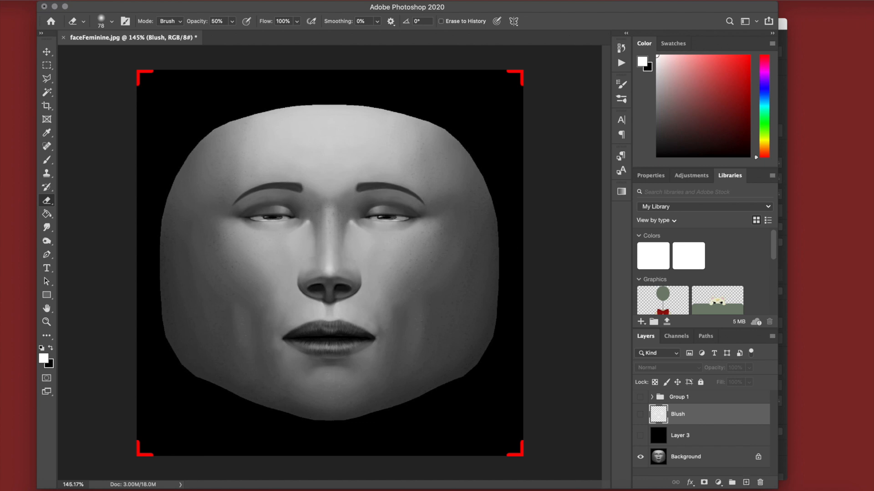
# Create a new layer named Highlight above the Blush layer.
pyautogui.click(161, 1)
pyautogui.moveTo(282, 6)
pyautogui.click(335, 10)
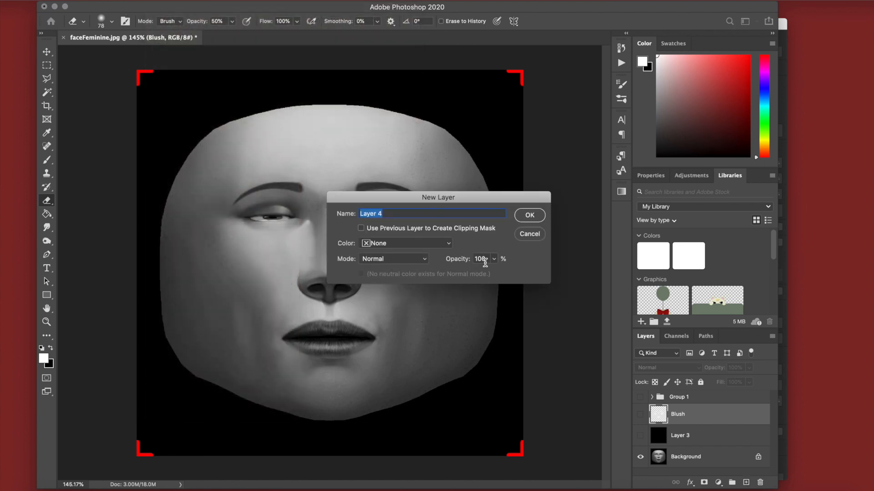
pyautogui.write('Nose')
pyautogui.press('BackSpace')
pyautogui.press('BackSpace')
pyautogui.press('BackSpace')
pyautogui.press('BackSpace')
pyautogui.write('Highlight')
pyautogui.press('Return')
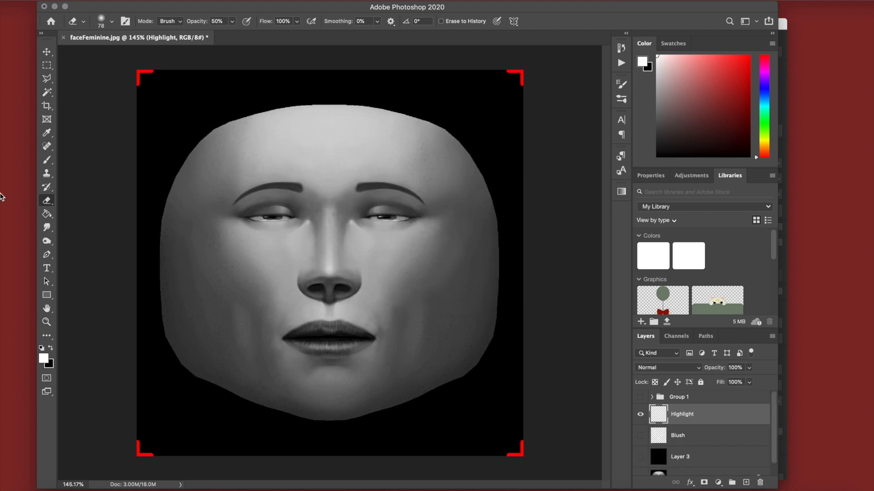
# Paint a white stroke down the nose bridge with the soft round Brush at 80 px and 100% opacity, and check it against the black Layer 3.
pyautogui.click(46, 160)
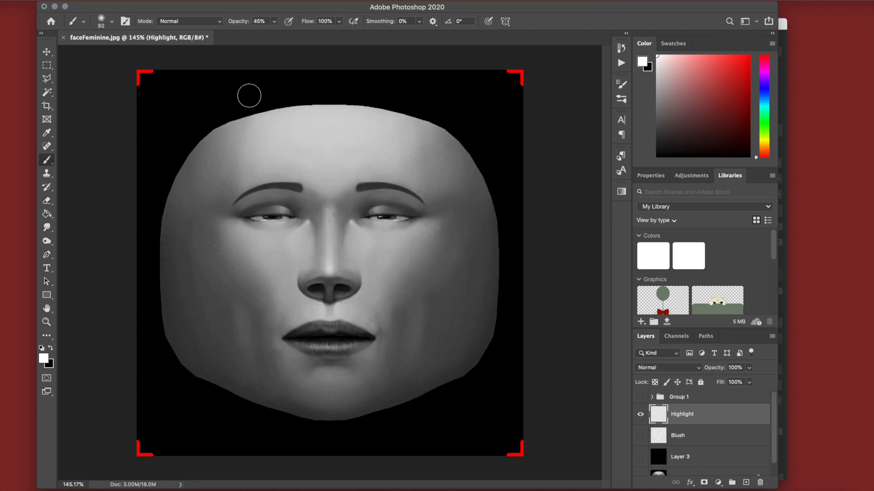
pyautogui.click(274, 21)
pyautogui.moveTo(291, 35); pyautogui.dragTo(320, 39)
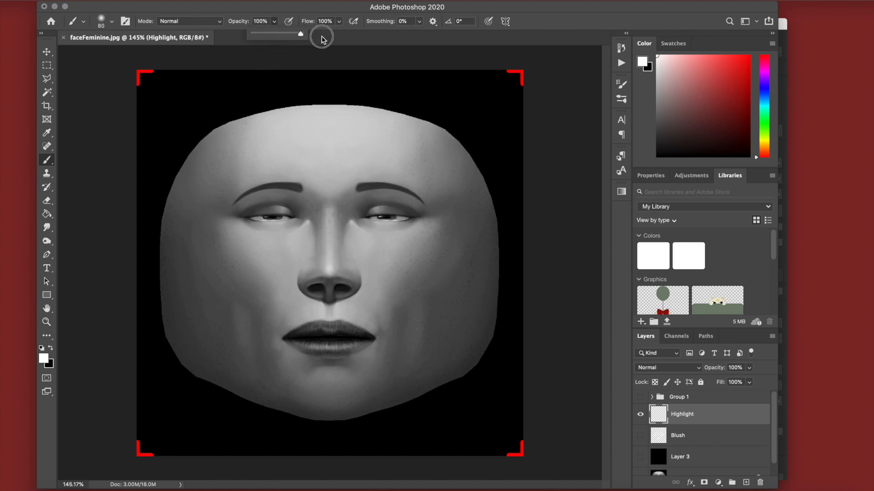
pyautogui.rightClick(326, 250)
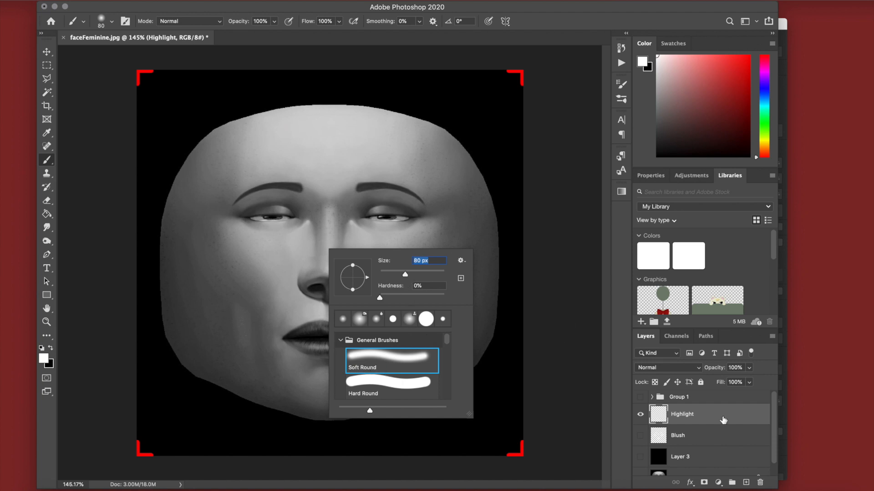
pyautogui.click(722, 415)
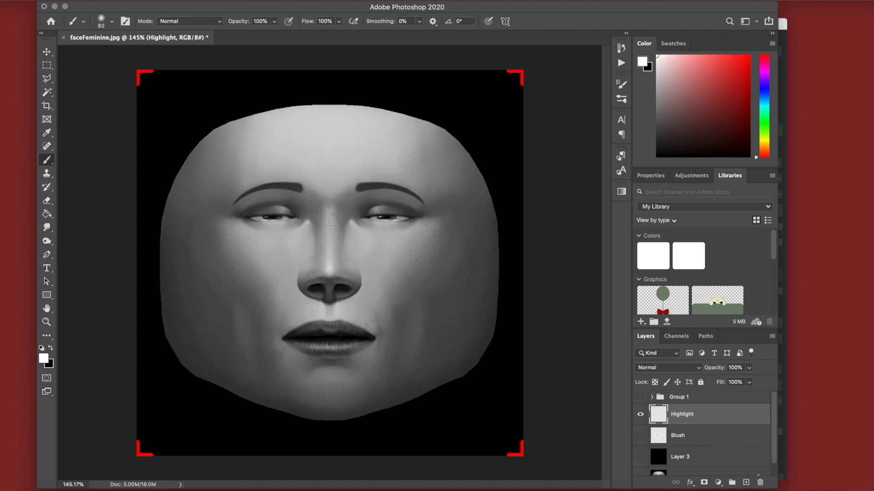
pyautogui.click(329, 213)
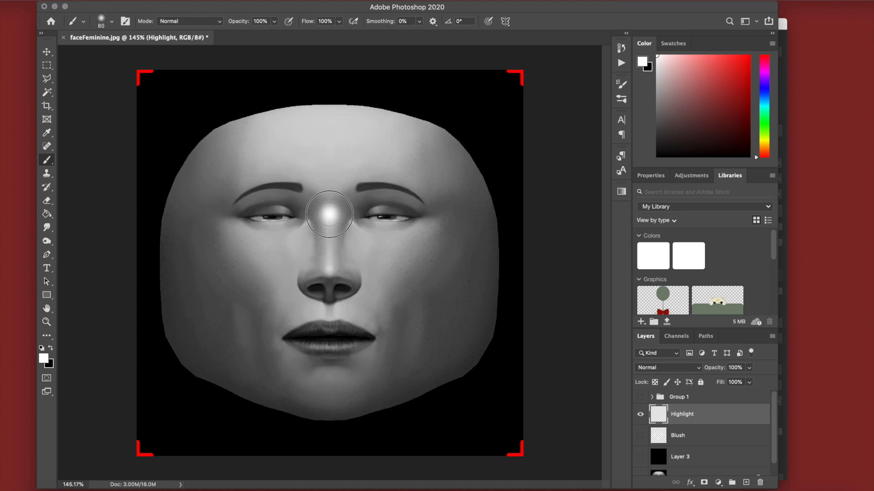
pyautogui.moveTo(329, 214); pyautogui.dragTo(333, 263)
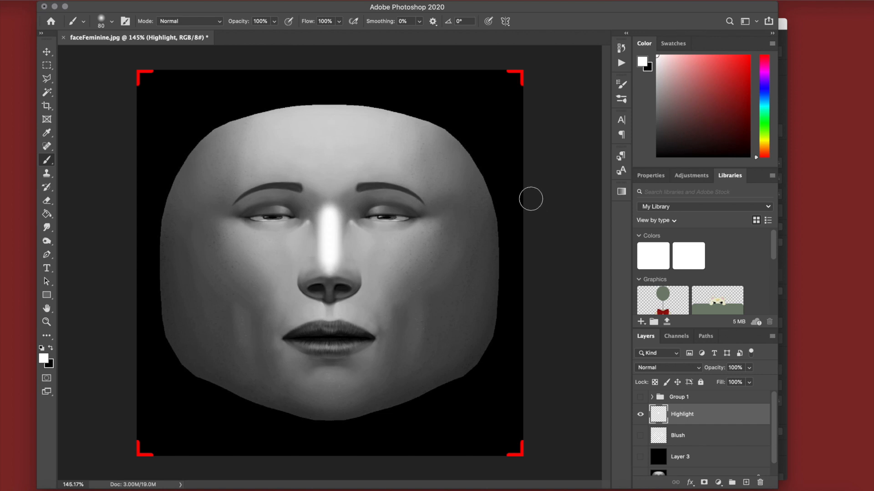
pyautogui.click(640, 457)
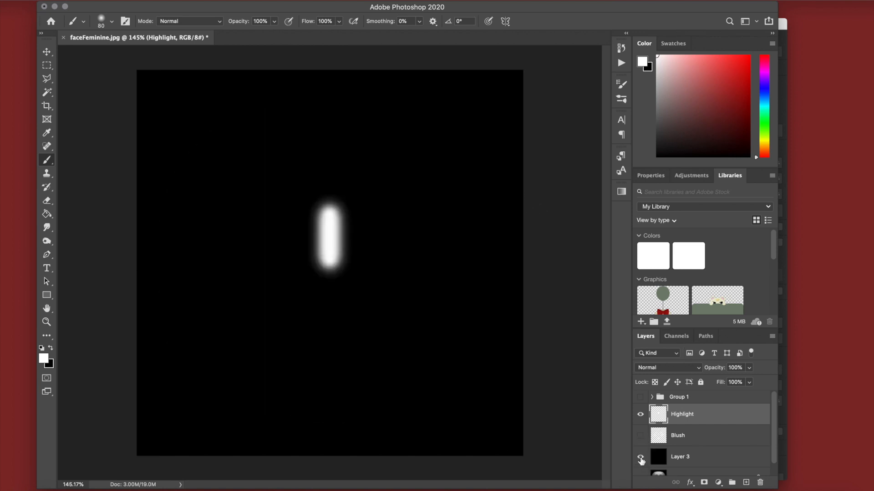
pyautogui.click(641, 457)
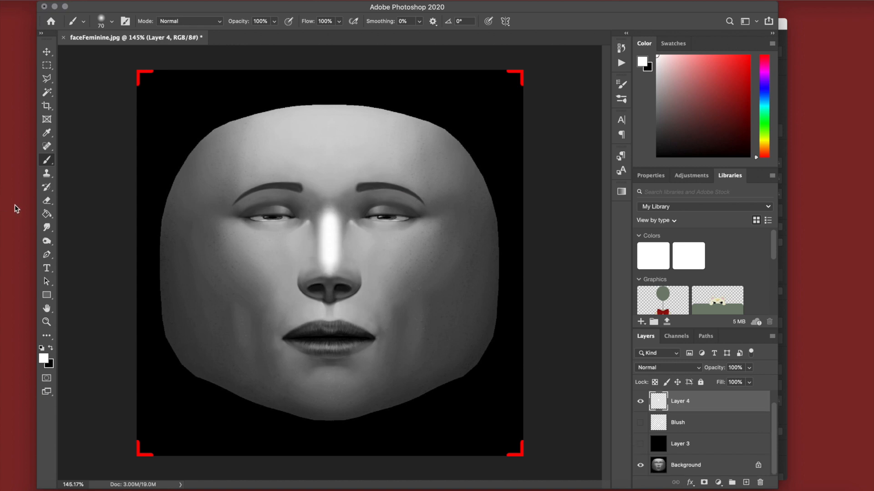
# Soften the sides of the nose highlight with the Eraser at 30% opacity and 70 px.
pyautogui.click(47, 201)
pyautogui.click(200, 25)
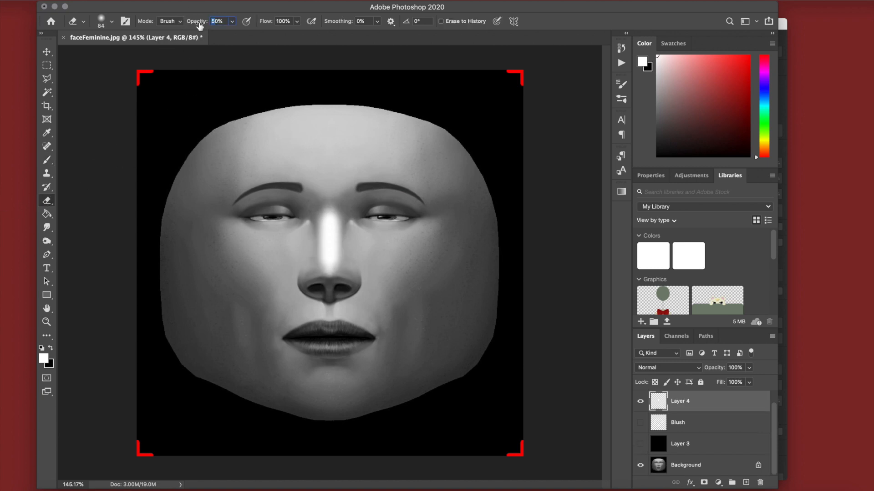
pyautogui.moveTo(199, 25); pyautogui.dragTo(190, 25)
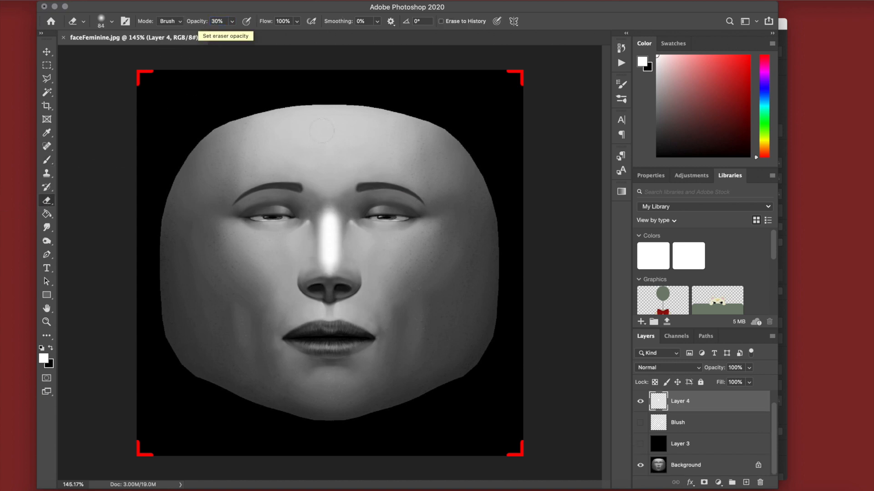
pyautogui.rightClick(386, 197)
pyautogui.write('70')
pyautogui.press('Return')
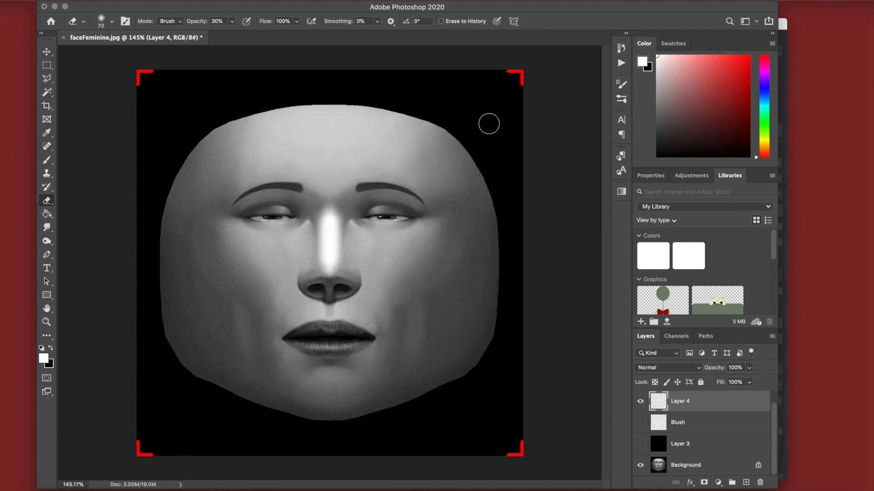
pyautogui.moveTo(325, 228)
pyautogui.mouseDown()
pyautogui.moveTo(351, 226)
pyautogui.moveTo(339, 205)
pyautogui.moveTo(351, 224)
pyautogui.moveTo(336, 197)
pyautogui.moveTo(320, 196)
pyautogui.moveTo(306, 244)
pyautogui.moveTo(313, 203)
pyautogui.mouseUp()
pyautogui.moveTo(363, 225)
pyautogui.mouseDown()
pyautogui.moveTo(339, 205)
pyautogui.moveTo(346, 204)
pyautogui.moveTo(348, 274)
pyautogui.moveTo(351, 204)
pyautogui.moveTo(300, 211)
pyautogui.moveTo(311, 271)
pyautogui.moveTo(307, 205)
pyautogui.moveTo(302, 250)
pyautogui.moveTo(306, 238)
pyautogui.moveTo(355, 223)
pyautogui.moveTo(337, 226)
pyautogui.moveTo(351, 257)
pyautogui.mouseUp()
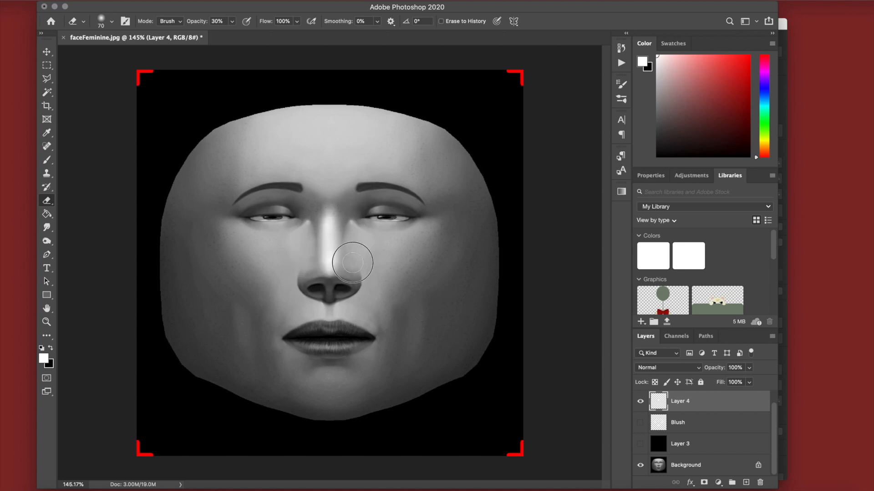
pyautogui.moveTo(347, 211)
pyautogui.mouseDown()
pyautogui.moveTo(352, 267)
pyautogui.moveTo(356, 211)
pyautogui.mouseUp()
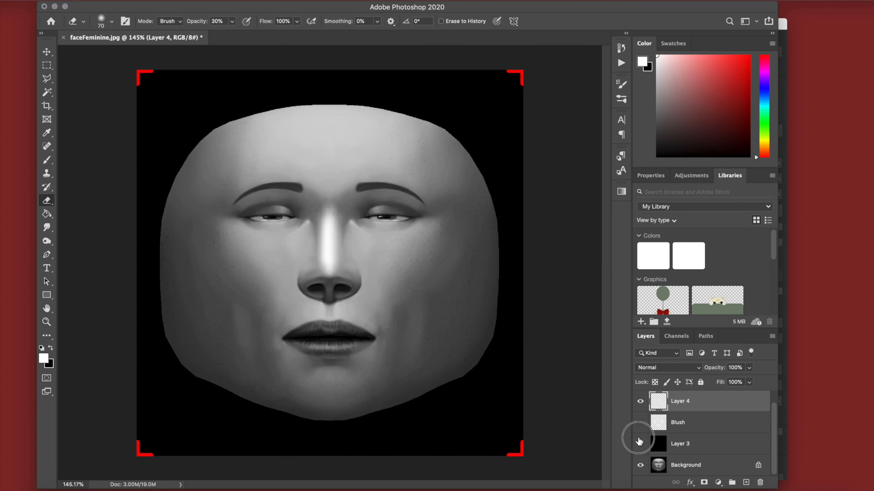
pyautogui.click(640, 445)
pyautogui.click(640, 445)
pyautogui.moveTo(345, 211)
pyautogui.mouseDown()
pyautogui.moveTo(352, 259)
pyautogui.moveTo(356, 221)
pyautogui.moveTo(352, 272)
pyautogui.moveTo(352, 206)
pyautogui.moveTo(291, 211)
pyautogui.moveTo(306, 217)
pyautogui.moveTo(306, 259)
pyautogui.moveTo(307, 210)
pyautogui.moveTo(304, 265)
pyautogui.moveTo(313, 275)
pyautogui.moveTo(308, 246)
pyautogui.moveTo(319, 273)
pyautogui.moveTo(347, 260)
pyautogui.mouseUp()
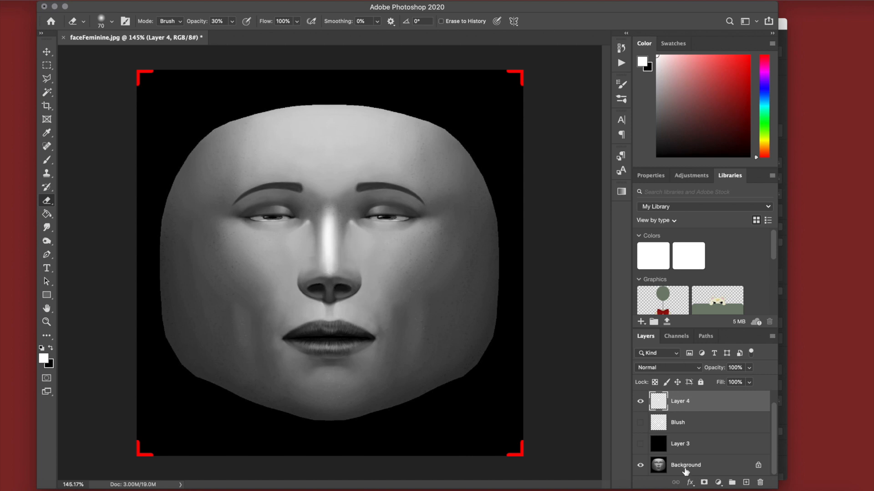
# Show the black Layer 3 and thin the nose highlight into a narrow, faded streak, reducing the Eraser size to 47 px.
pyautogui.click(640, 445)
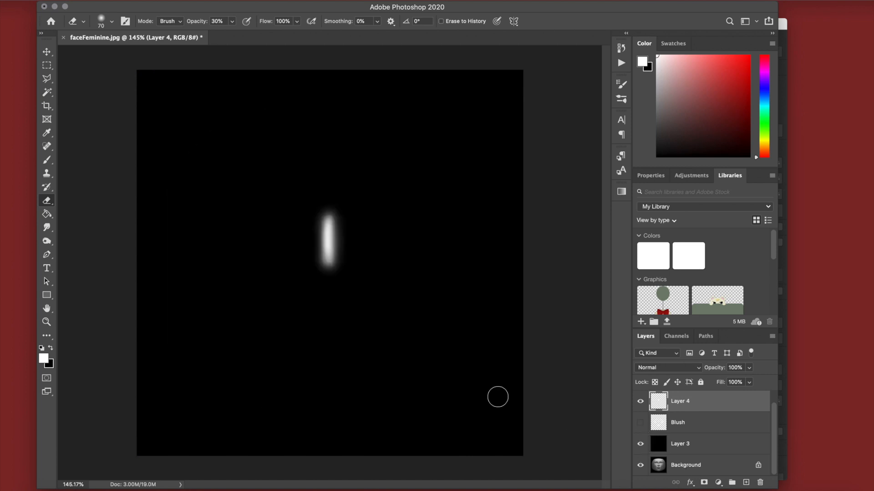
pyautogui.moveTo(329, 267)
pyautogui.mouseDown()
pyautogui.moveTo(310, 257)
pyautogui.moveTo(314, 275)
pyautogui.mouseUp()
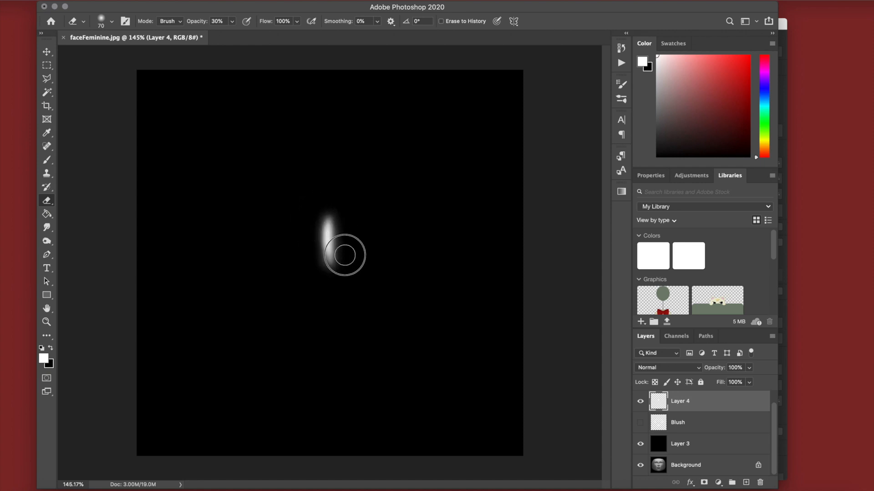
pyautogui.moveTo(311, 213); pyautogui.dragTo(312, 249)
pyautogui.moveTo(312, 219)
pyautogui.mouseDown()
pyautogui.moveTo(313, 249)
pyautogui.moveTo(315, 229)
pyautogui.mouseUp()
pyautogui.rightClick(396, 247)
pyautogui.moveTo(473, 266); pyautogui.dragTo(469, 265)
pyautogui.click(318, 220)
pyautogui.moveTo(318, 223)
pyautogui.mouseDown()
pyautogui.moveTo(320, 286)
pyautogui.moveTo(346, 220)
pyautogui.moveTo(320, 252)
pyautogui.moveTo(320, 210)
pyautogui.moveTo(340, 268)
pyautogui.moveTo(338, 279)
pyautogui.moveTo(320, 267)
pyautogui.mouseUp()
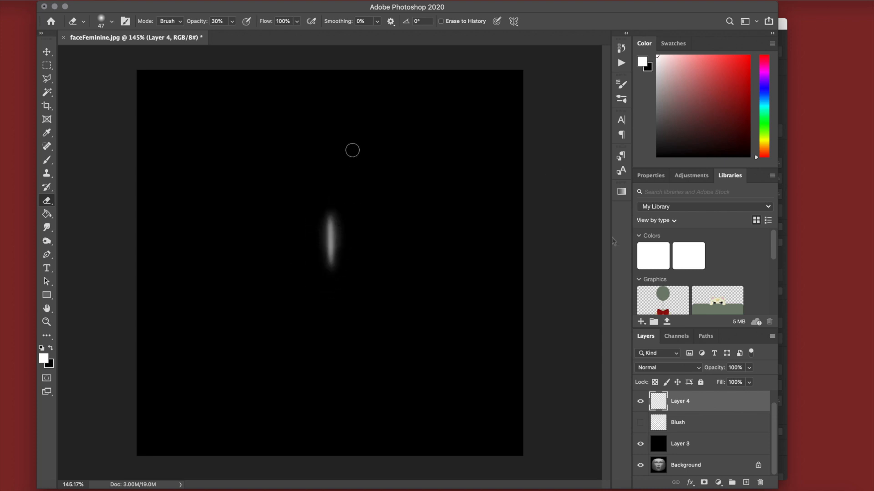
# Hide the black Layer 3 and rename Layer 4 as Highlight.
pyautogui.click(640, 444)
pyautogui.click(701, 467)
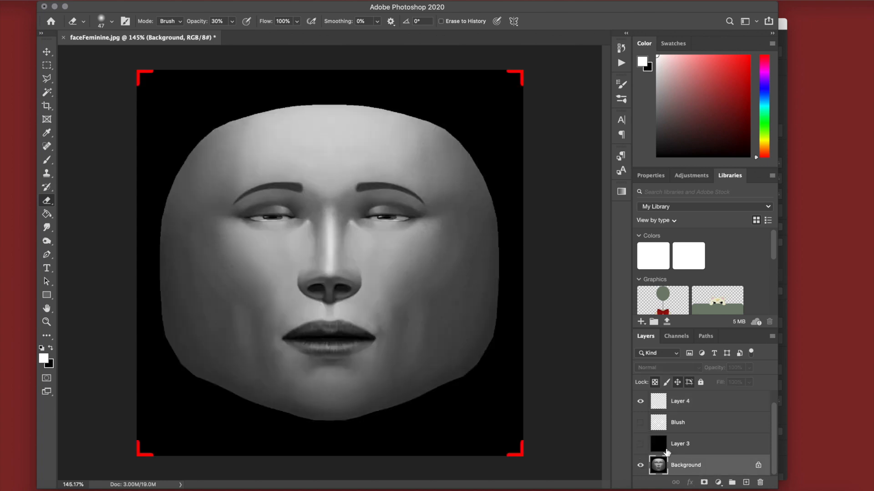
pyautogui.click(697, 403)
pyautogui.doubleClick(679, 402)
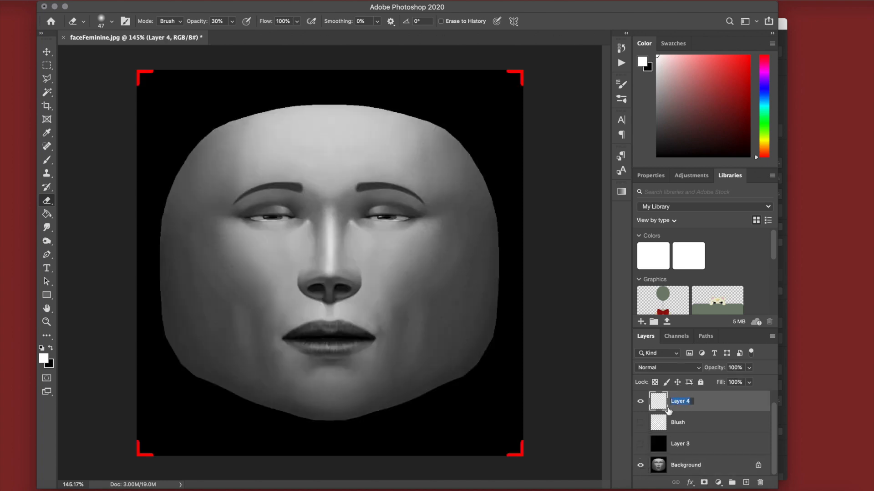
pyautogui.write('Highlight')
pyautogui.press('Return')
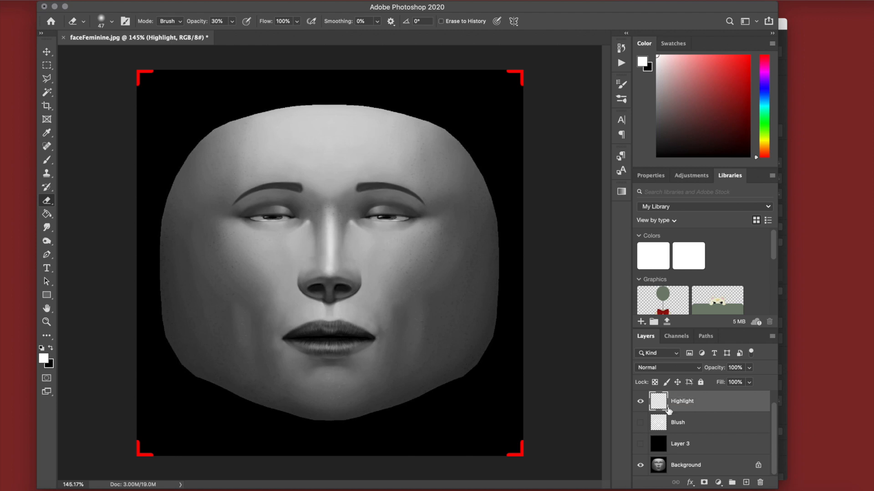
# Paint a white dot on the nose tip with the soft round Brush at 32 px, and check it against the black Layer 3.
pyautogui.click(47, 159)
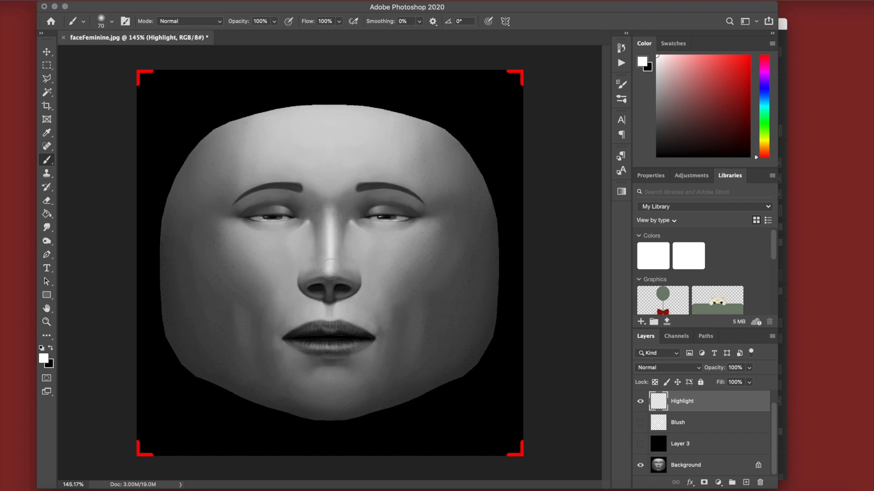
pyautogui.rightClick(330, 269)
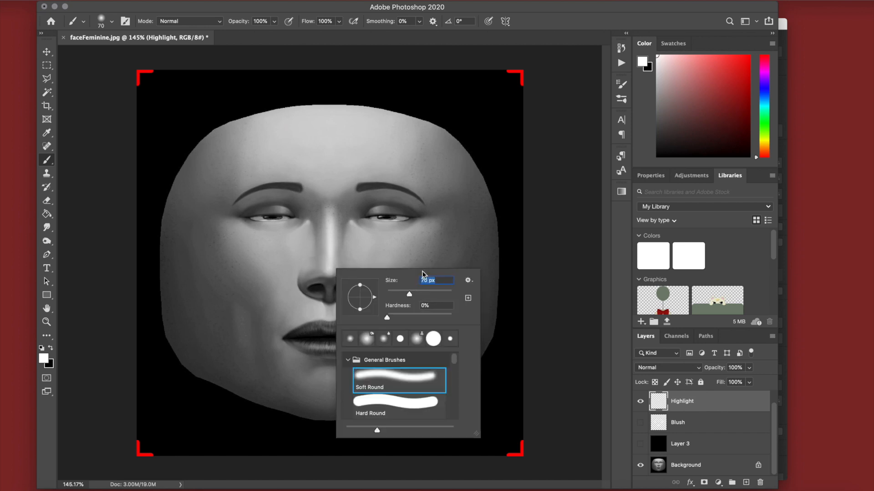
pyautogui.write('40')
pyautogui.press('Return')
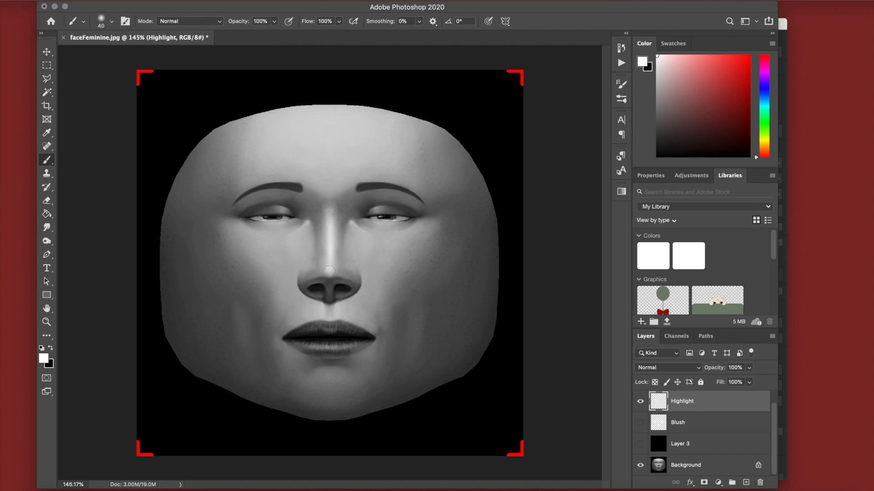
pyautogui.rightClick(332, 271)
pyautogui.write('32')
pyautogui.press('Return')
pyautogui.click(330, 272)
pyautogui.click(329, 271)
pyautogui.click(641, 423)
pyautogui.click(640, 444)
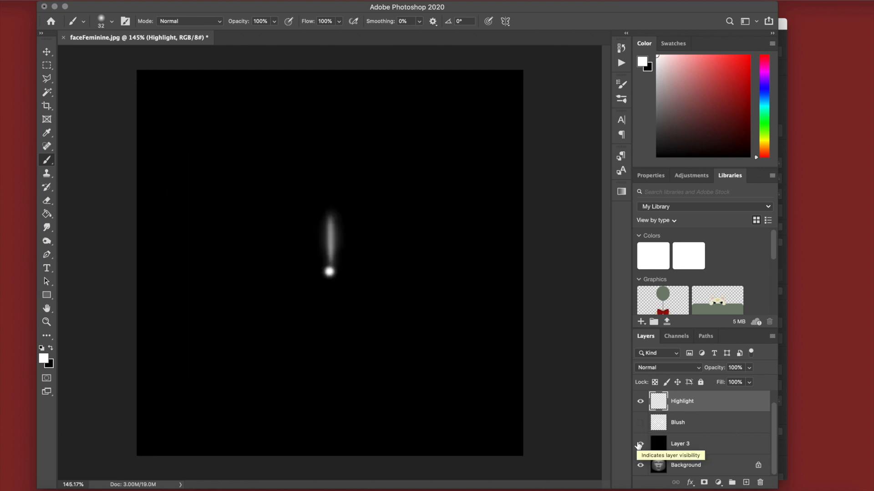
pyautogui.click(639, 445)
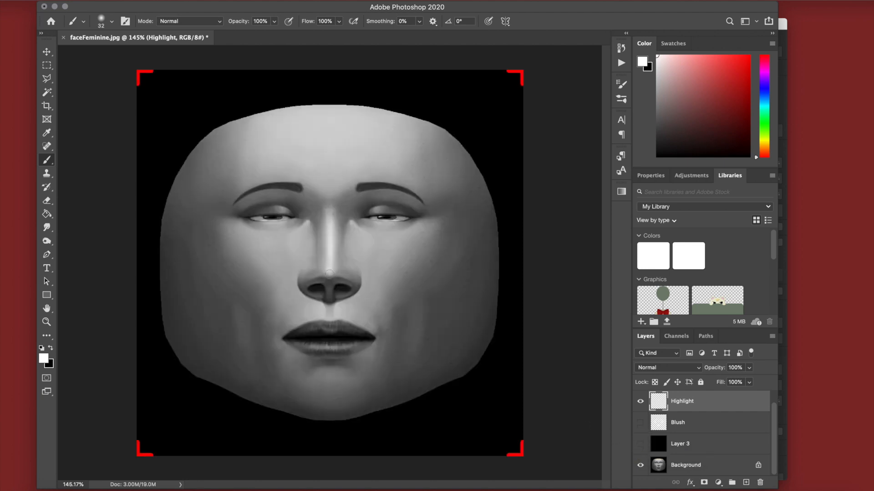
# Repaint the white dot slightly lower on the nose tip and show the black Layer 3.
pyautogui.click(329, 273)
pyautogui.click(330, 273)
pyautogui.click(640, 445)
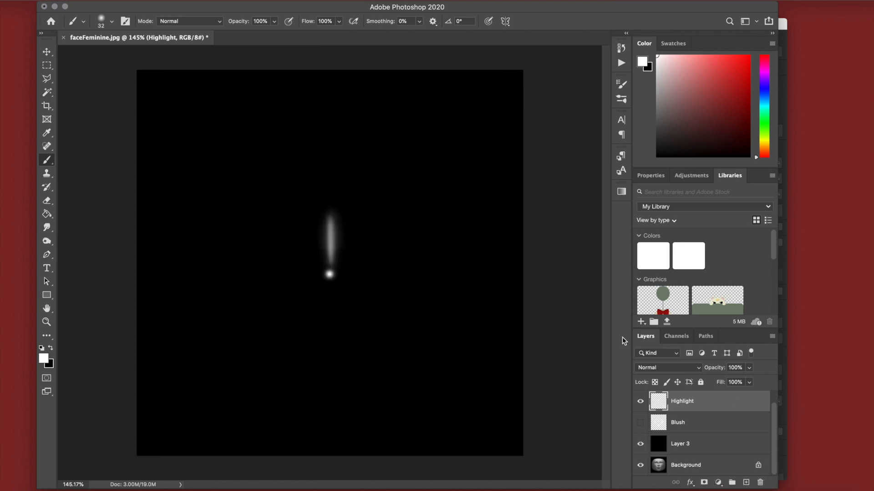
# Fade the lower end of the nose streak above the dot with the Eraser at 23 px and 30% opacity.
pyautogui.click(46, 200)
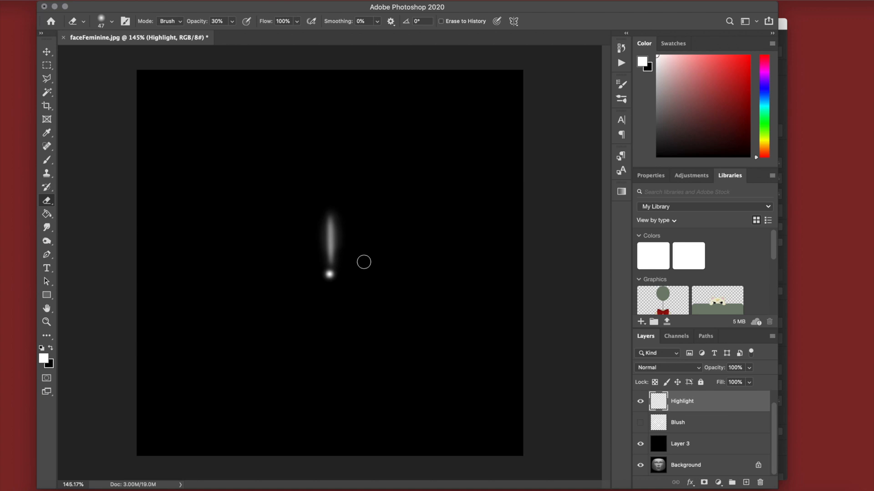
pyautogui.rightClick(364, 262)
pyautogui.moveTo(435, 292); pyautogui.dragTo(430, 291)
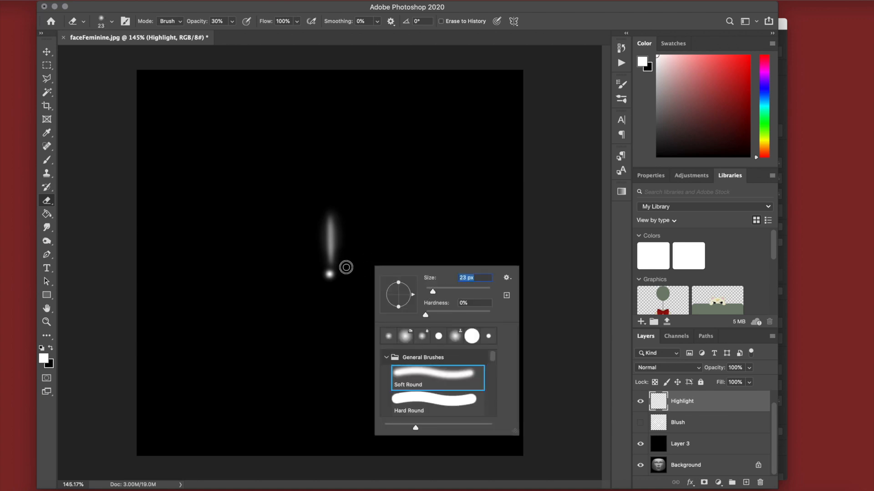
pyautogui.click(346, 267)
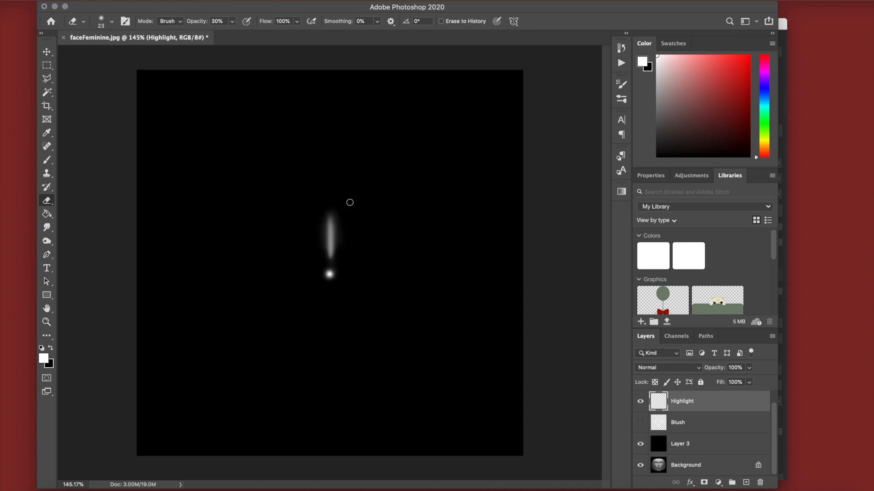
# Brighten the nose-tip dot with the soft round Brush at 22 px.
pyautogui.click(46, 159)
pyautogui.rightClick(365, 294)
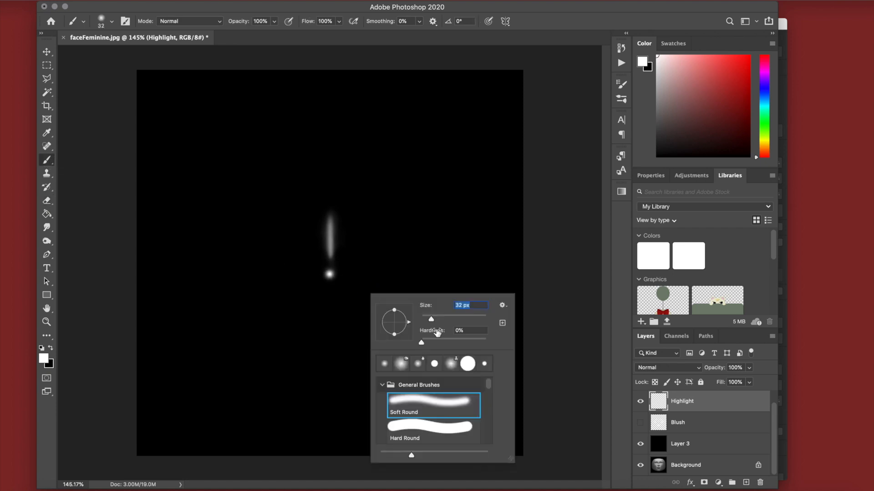
pyautogui.write('22')
pyautogui.press('Return')
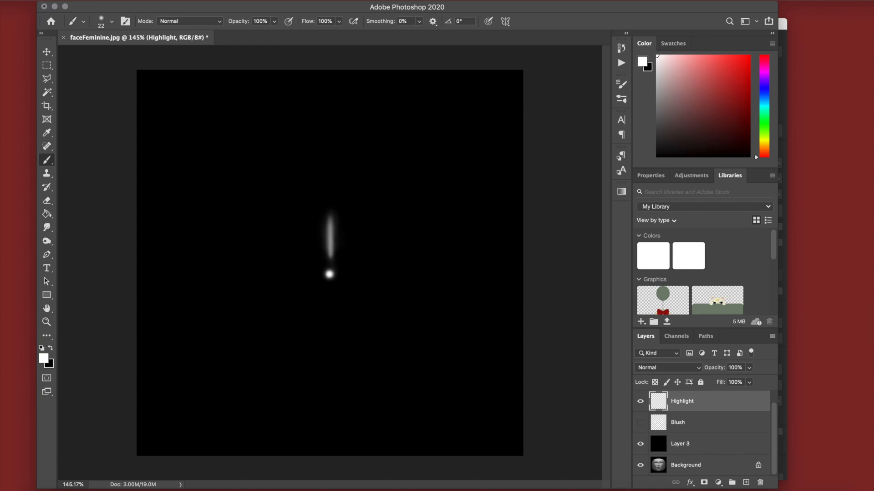
# Apply a slight Gaussian Blur to the Highlight layer.
pyautogui.click(243, 1)
pyautogui.moveTo(337, 122)
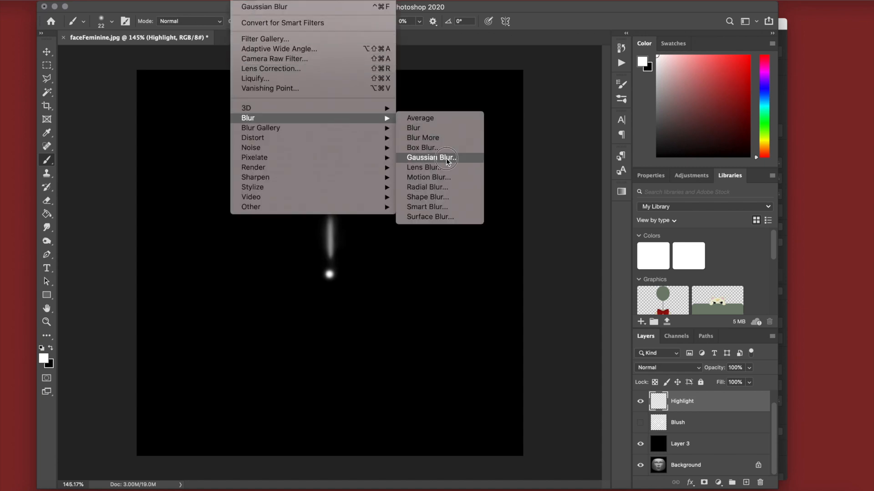
pyautogui.click(434, 158)
pyautogui.click(509, 301)
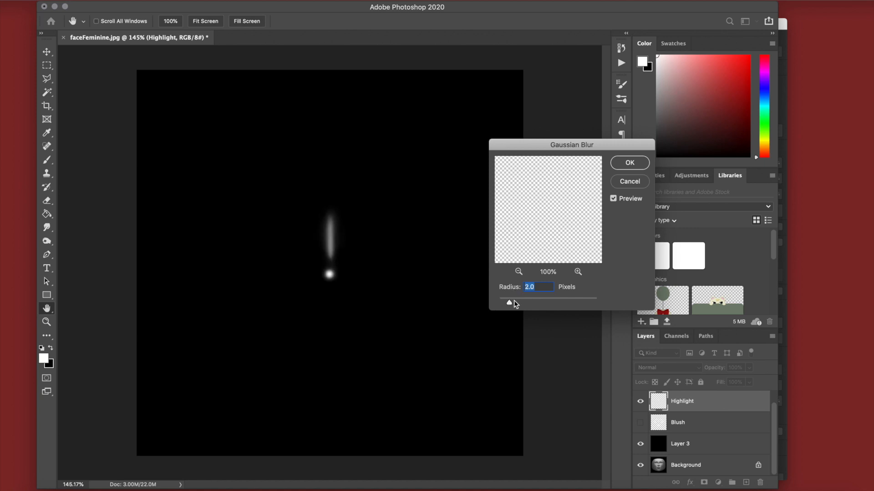
pyautogui.moveTo(515, 301); pyautogui.dragTo(512, 301)
pyautogui.click(628, 163)
# Hide Layer 3 and the Background, export the nose highlight as a PNG named Highliht into TEXTURES, and hide the Highlight layer.
pyautogui.click(639, 445)
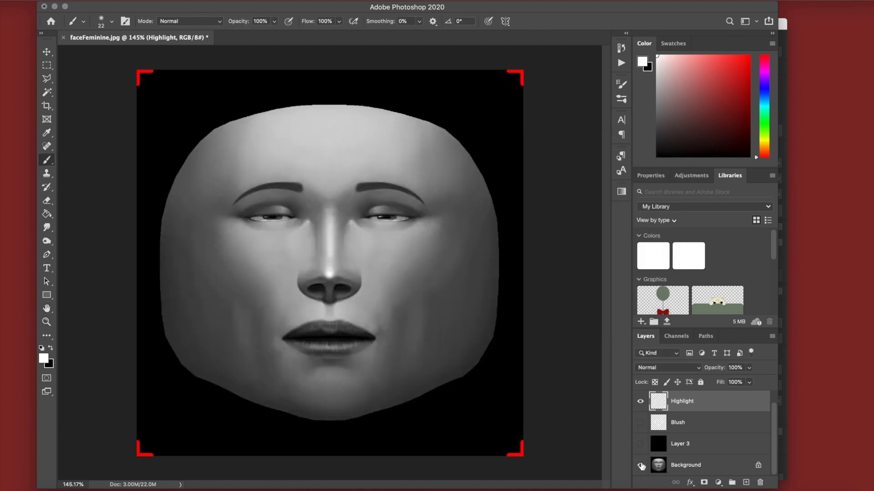
pyautogui.click(640, 466)
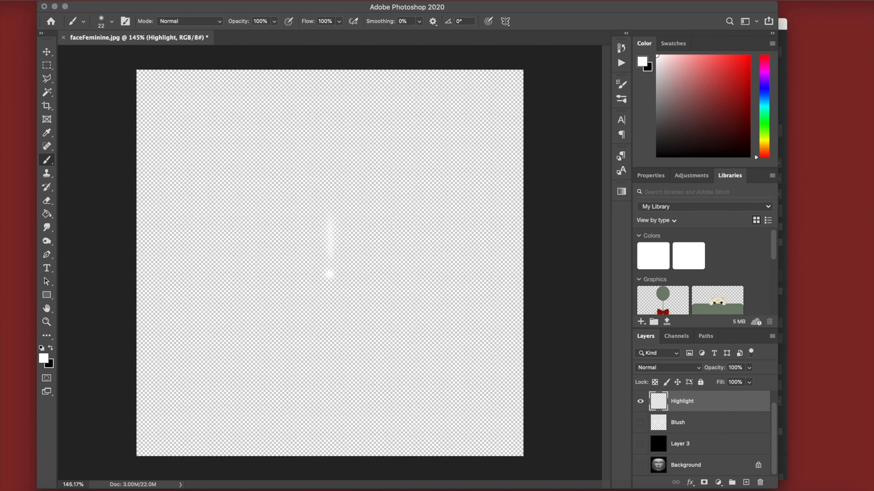
pyautogui.click(78, 1)
pyautogui.moveTo(187, 136)
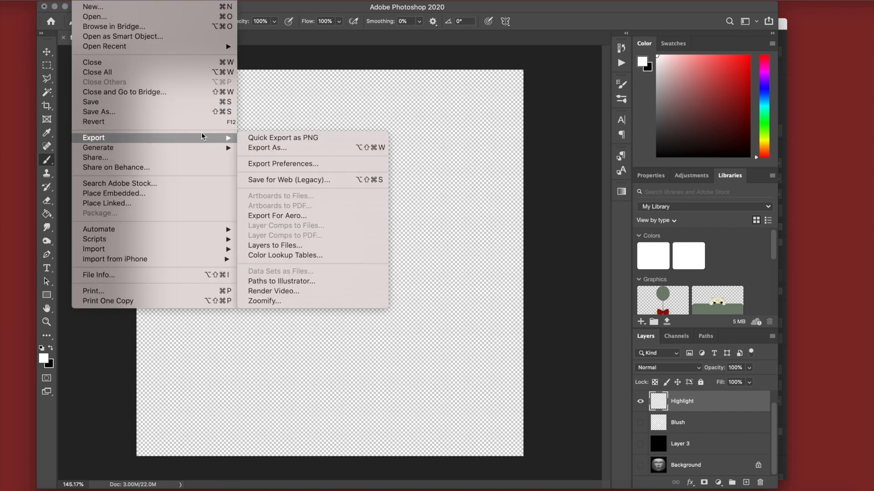
pyautogui.click(318, 141)
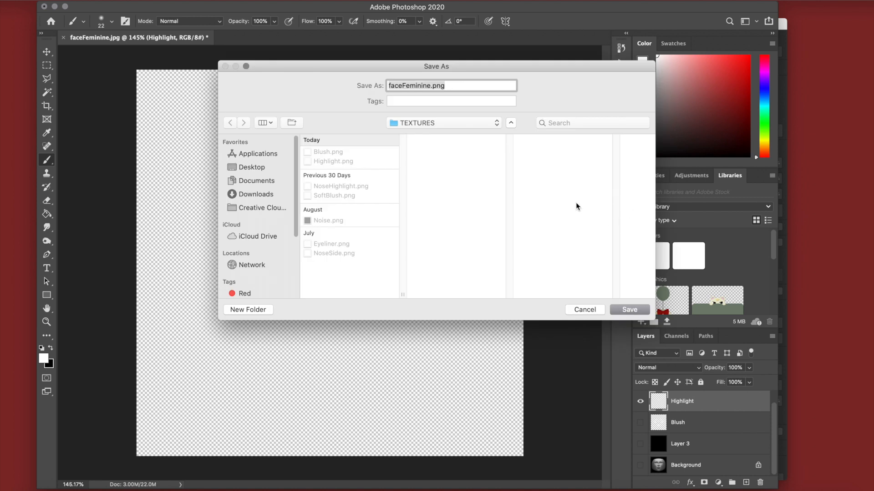
pyautogui.write('Highliht')
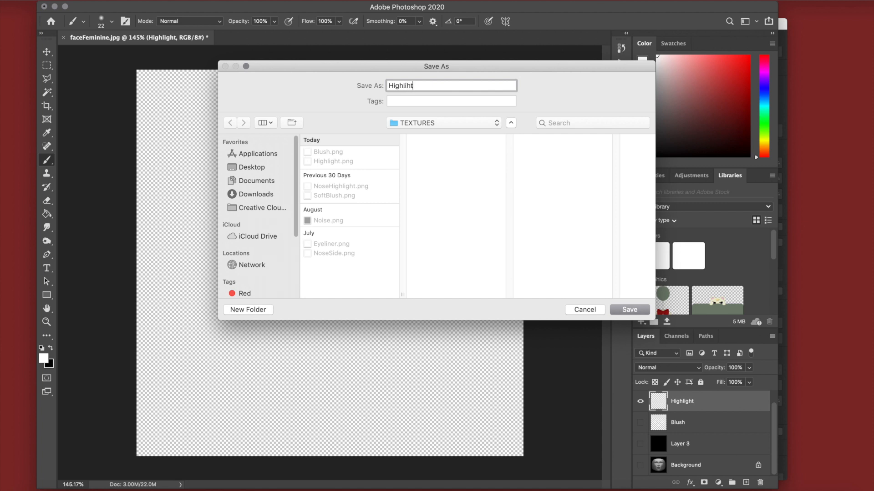
pyautogui.press('Return')
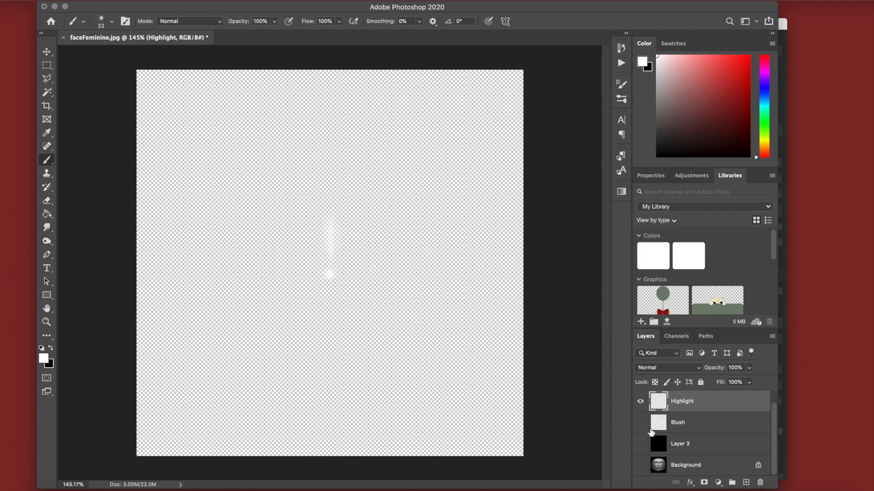
pyautogui.click(640, 402)
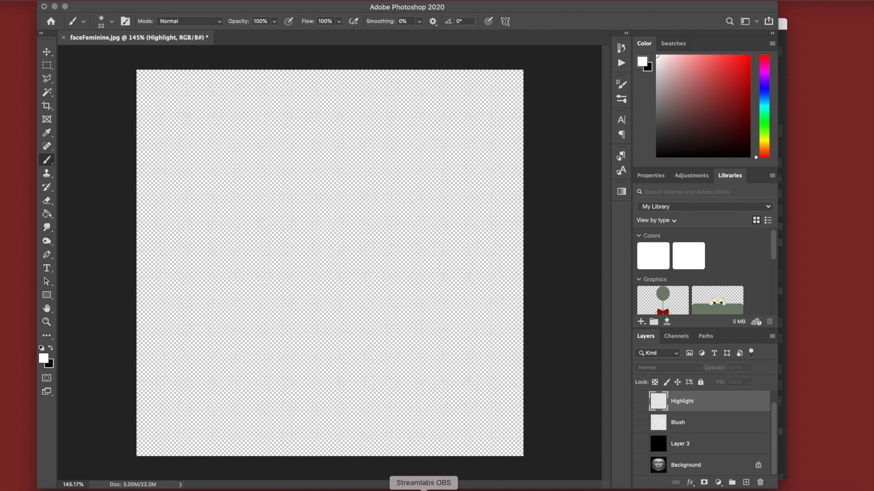
# Switch to Spark AR Studio and load Highlight.png as the albedo texture of the Nose Highlight material.
pyautogui.click(54, 6)
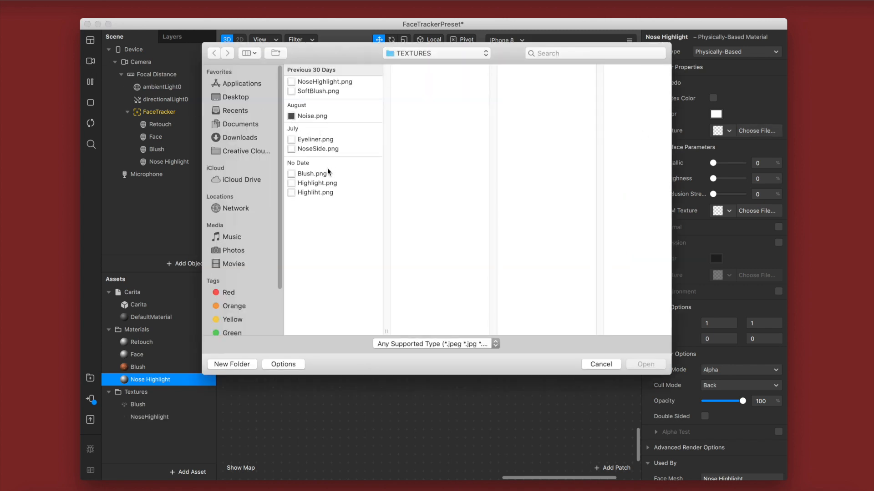
pyautogui.click(329, 184)
pyautogui.doubleClick(329, 183)
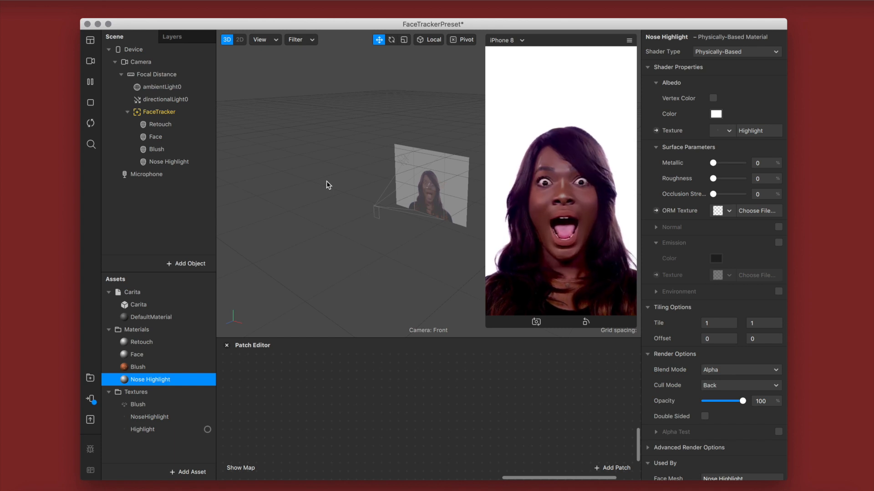
# Delete the old NoseHighlight texture from the assets and from the project folder.
pyautogui.click(168, 418)
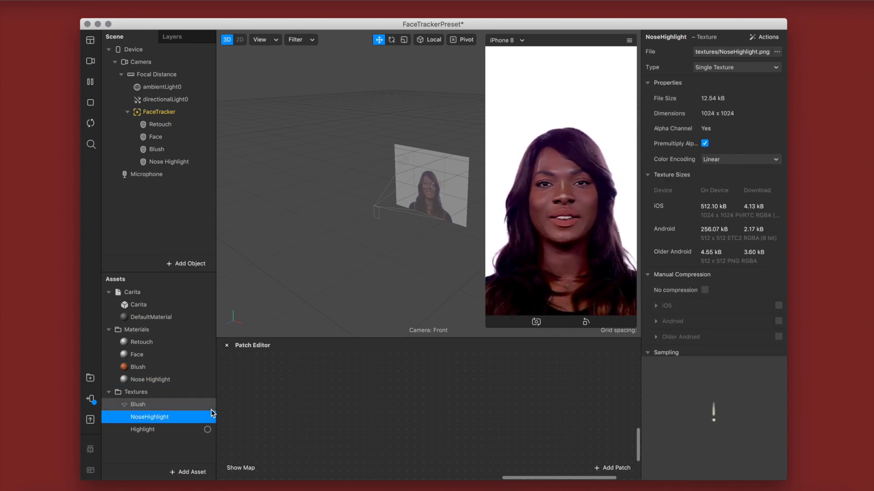
pyautogui.press('Delete')
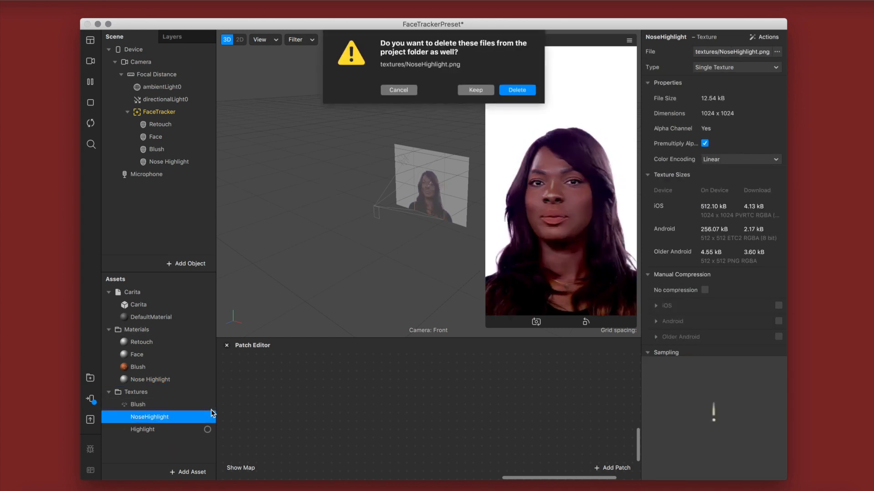
pyautogui.click(517, 90)
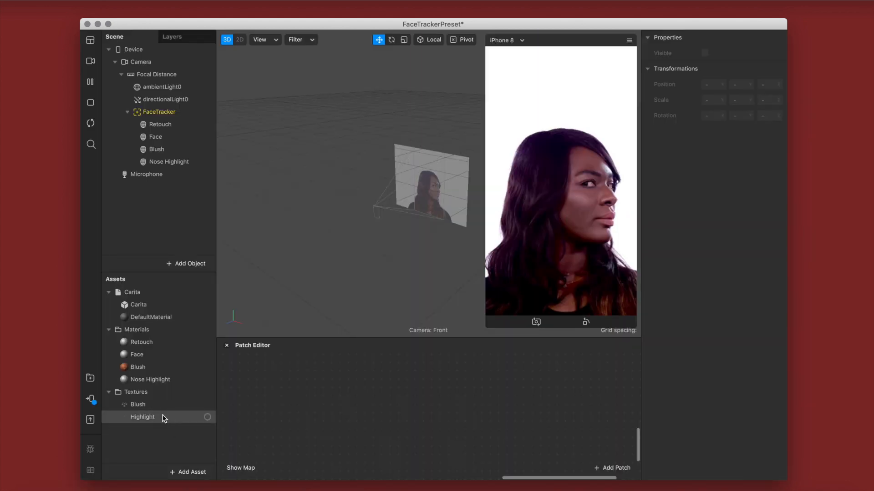
# Turn on No compression for both the Highlight and the Blush textures.
pyautogui.click(164, 418)
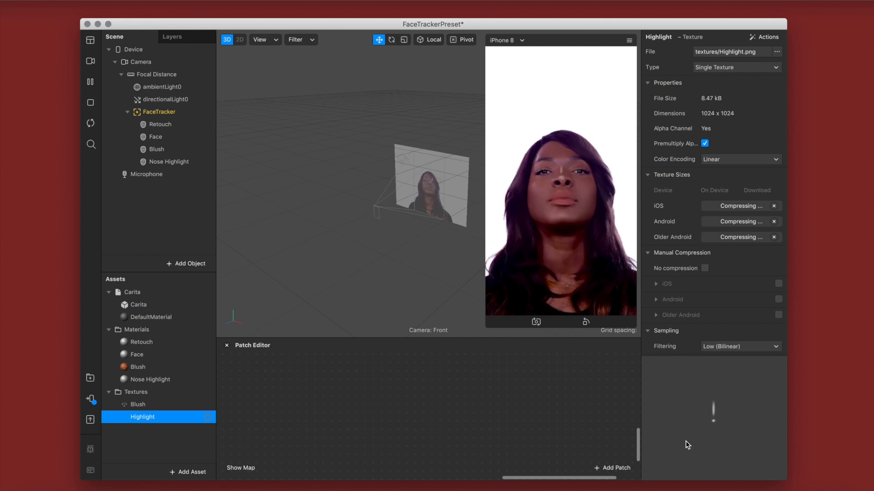
pyautogui.click(704, 268)
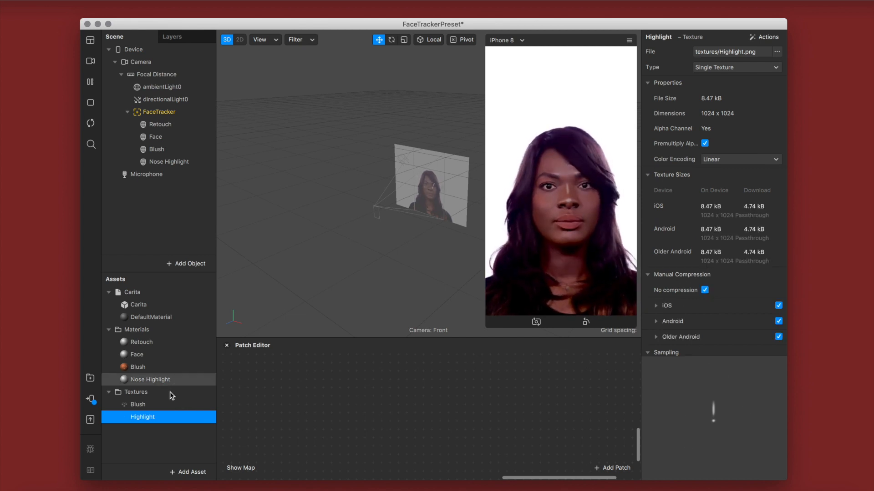
pyautogui.click(165, 403)
pyautogui.click(704, 290)
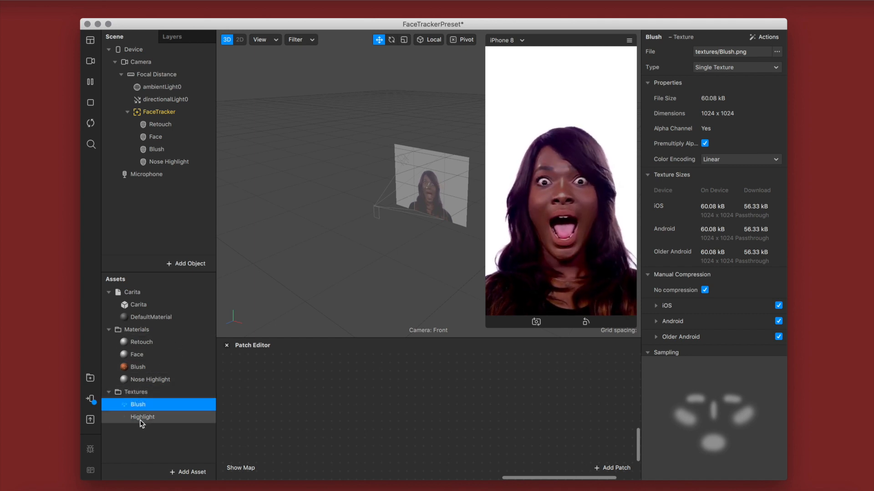
# Set the Nose Highlight material's Metallic to 100% and Roughness to 40%.
pyautogui.click(165, 380)
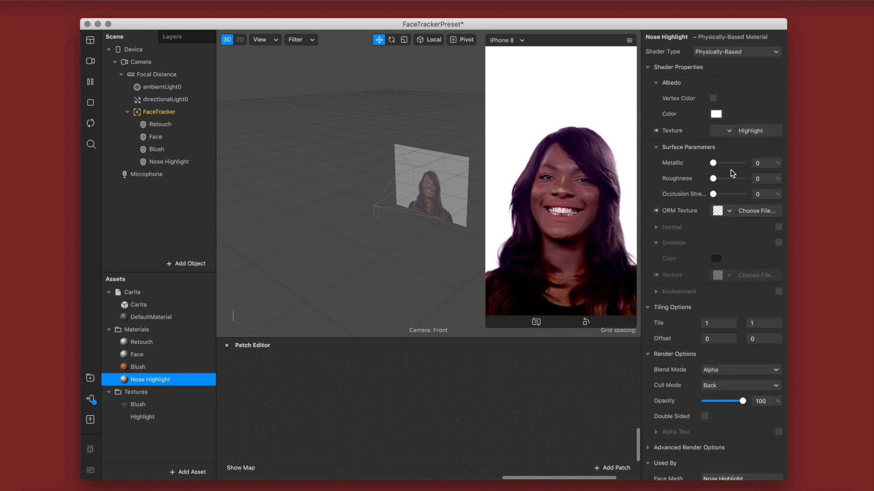
pyautogui.moveTo(713, 163); pyautogui.dragTo(763, 159)
pyautogui.moveTo(713, 179); pyautogui.dragTo(726, 179)
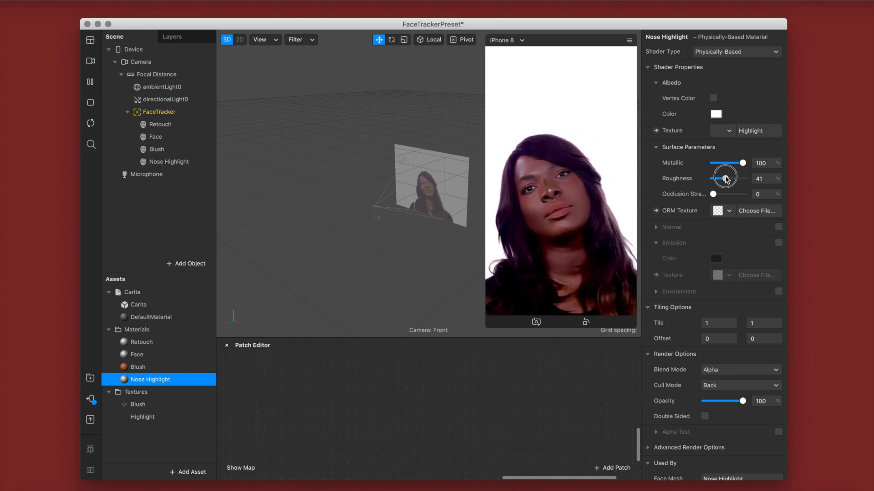
pyautogui.moveTo(726, 179); pyautogui.dragTo(726, 179)
# Change the Nose Highlight material's blend mode to Add and set its opacity to 15%.
pyautogui.scroll(-1, 728, 373)
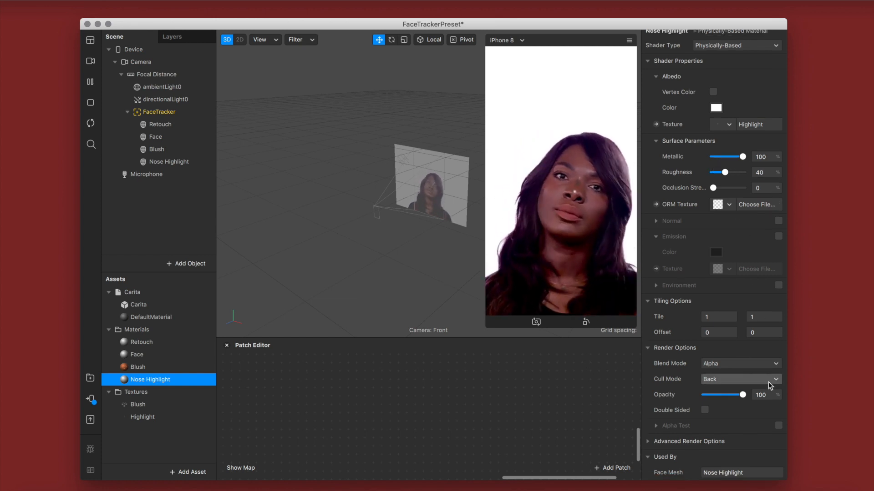
pyautogui.click(726, 363)
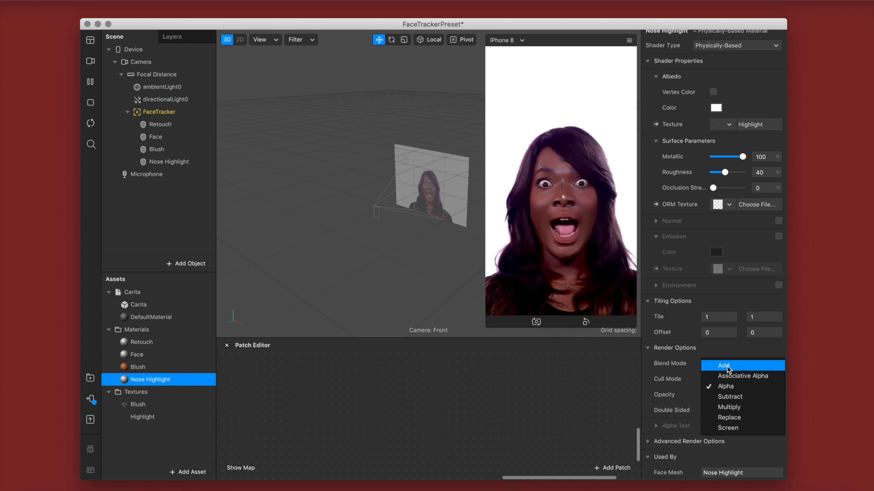
pyautogui.click(728, 366)
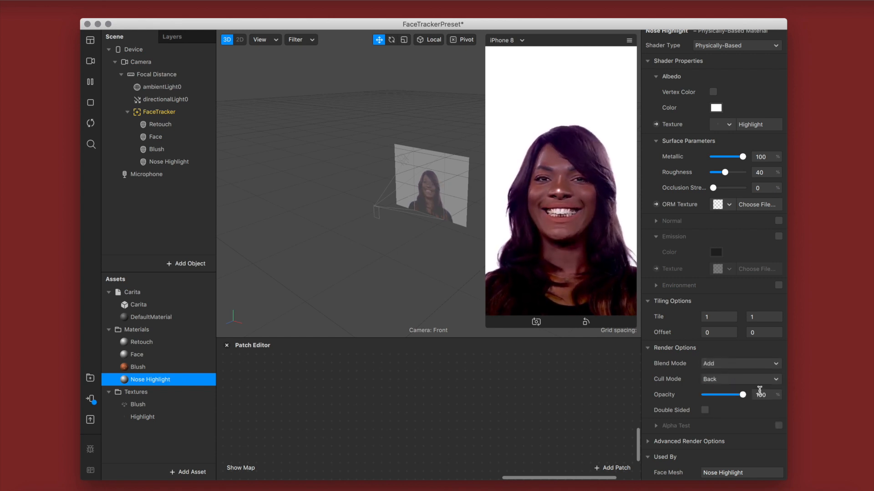
pyautogui.moveTo(725, 396); pyautogui.dragTo(712, 397)
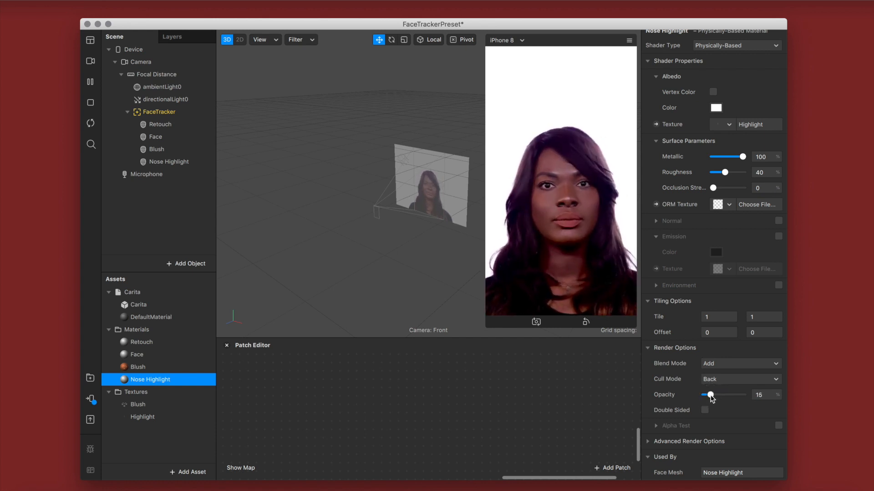
# Send the effect to the connected phone for preview in Spark AR Player.
pyautogui.click(91, 401)
pyautogui.click(232, 364)
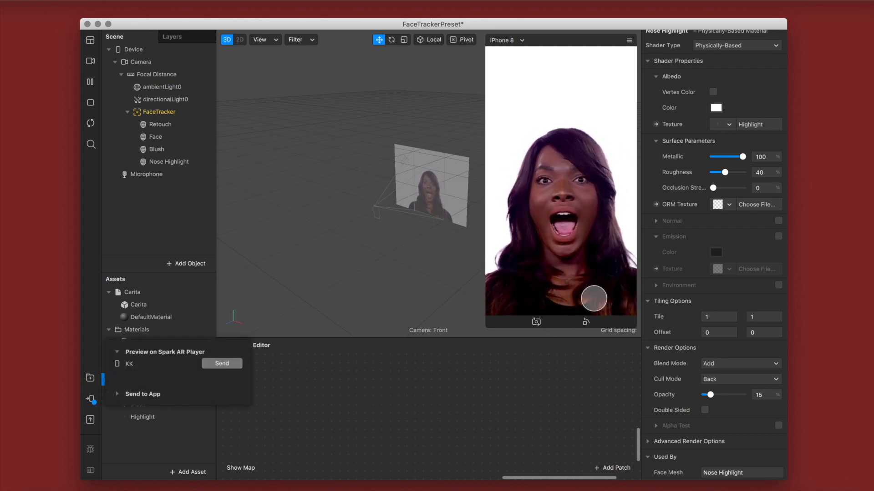
# Dismiss the phone preview options and collapse the FaceTracker's child objects in the scene hierarchy.
pyautogui.scroll(1, 696, 271)
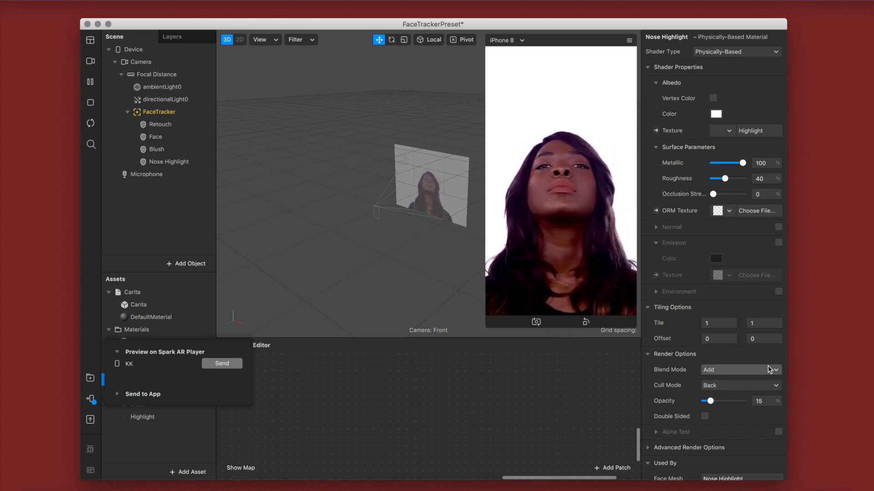
pyautogui.click(142, 436)
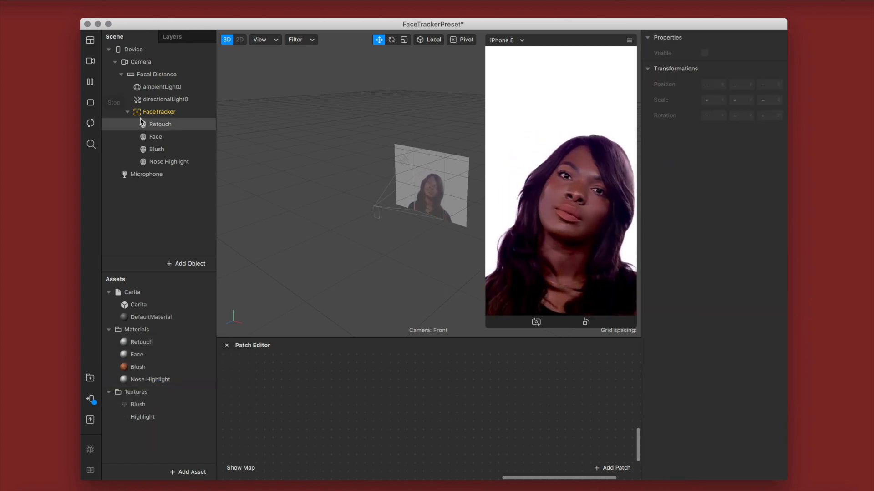
pyautogui.click(159, 112)
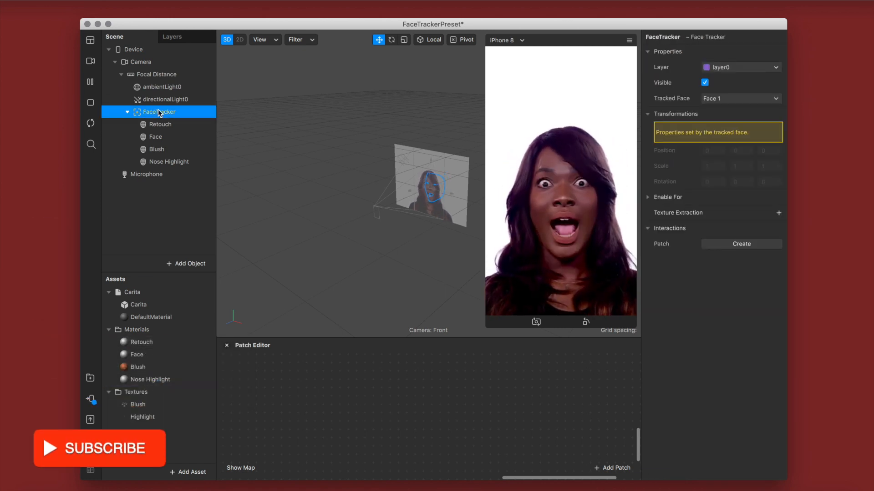
pyautogui.click(127, 112)
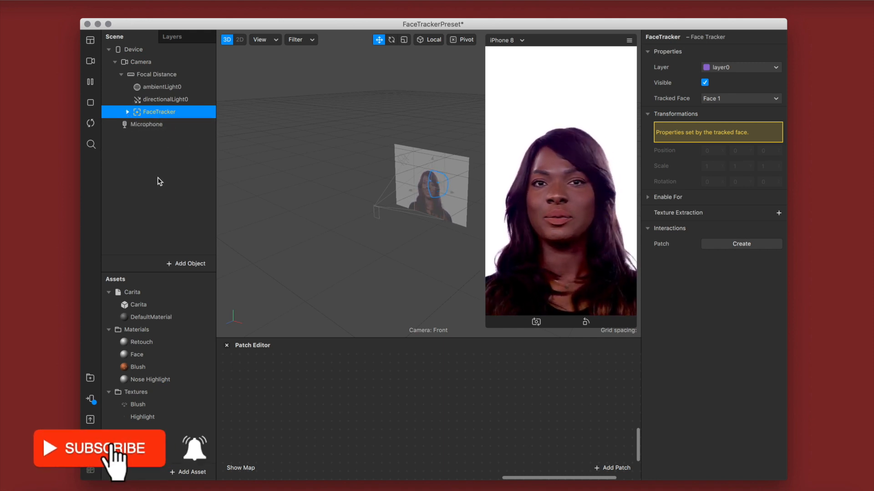
pyautogui.click(158, 146)
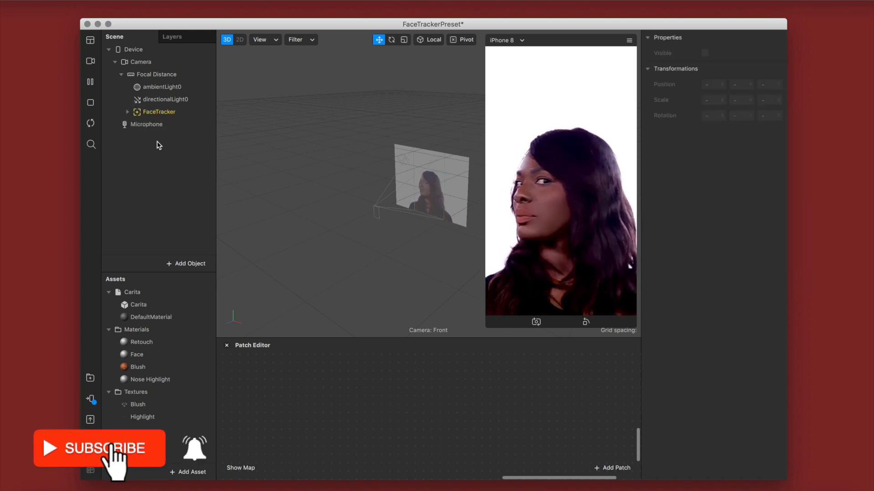
# Add a Canvas object to the scene and rename it Kira Kira.
pyautogui.click(181, 267)
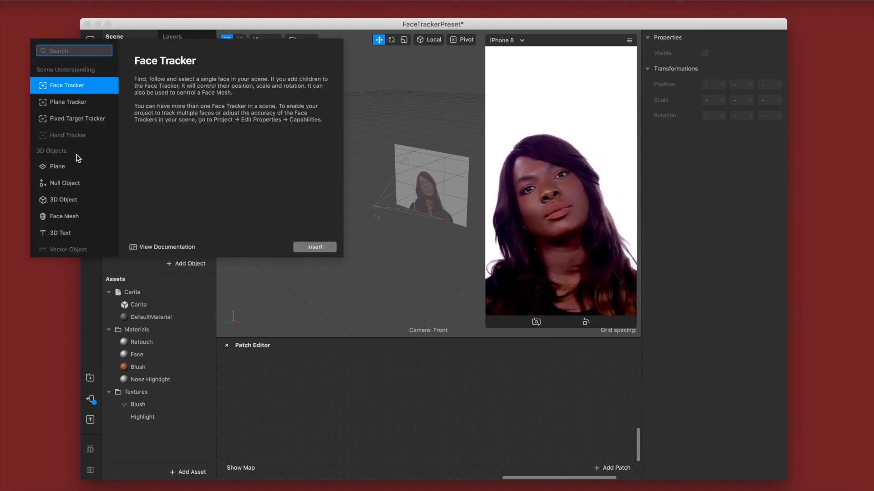
pyautogui.scroll(-5, 68, 168)
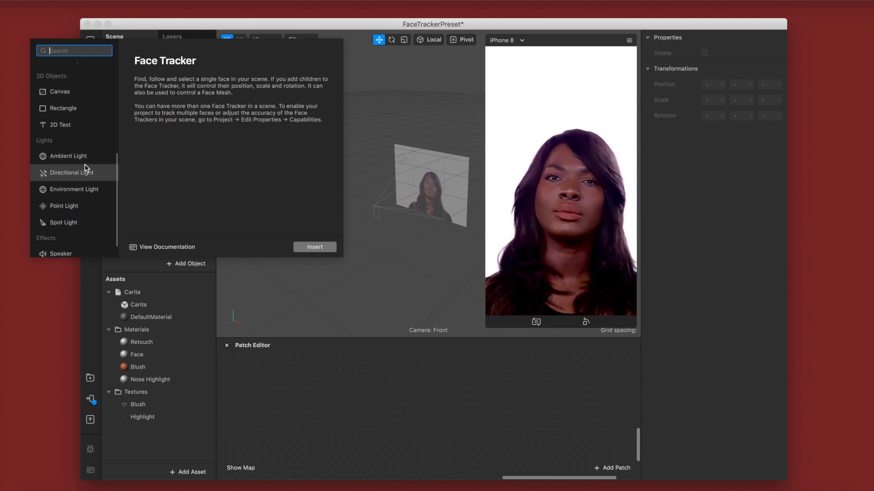
pyautogui.click(59, 92)
pyautogui.click(158, 126)
pyautogui.click(159, 125)
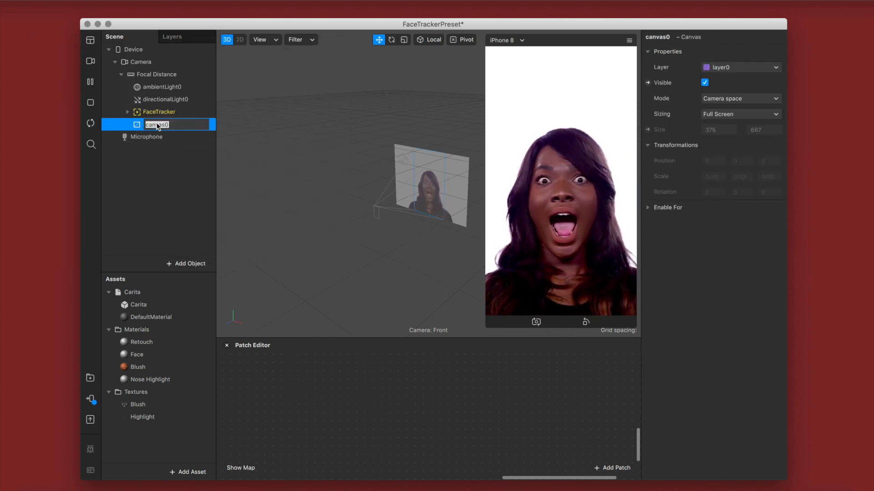
pyautogui.write('Kir')
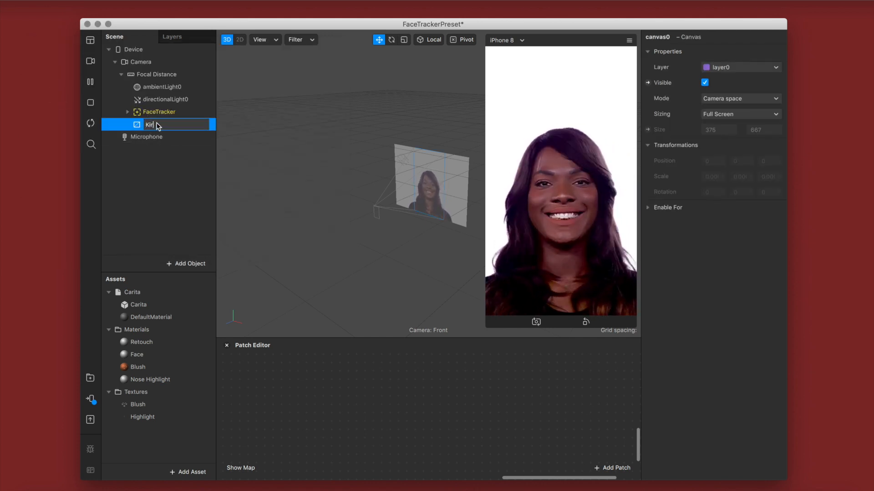
pyautogui.write('a Kira')
pyautogui.press('Return')
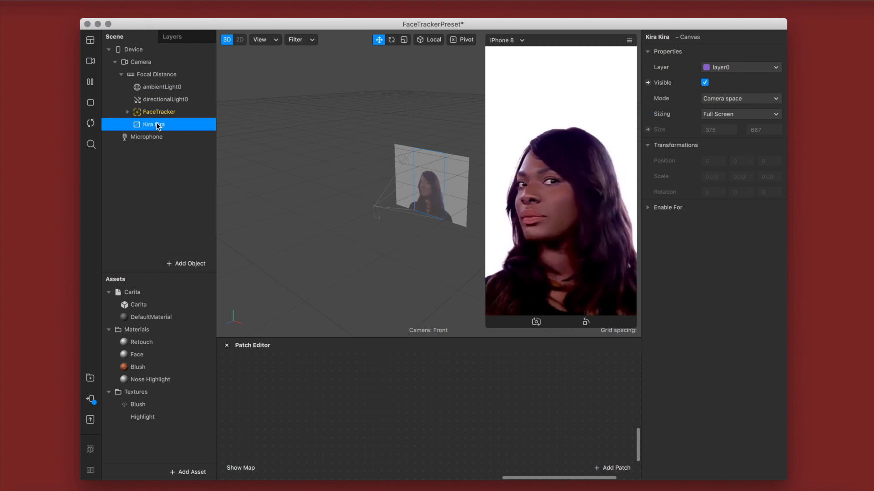
# Add a rectangle inside the Kira Kira canvas and rename it 01.
pyautogui.rightClick(183, 129)
pyautogui.moveTo(218, 136)
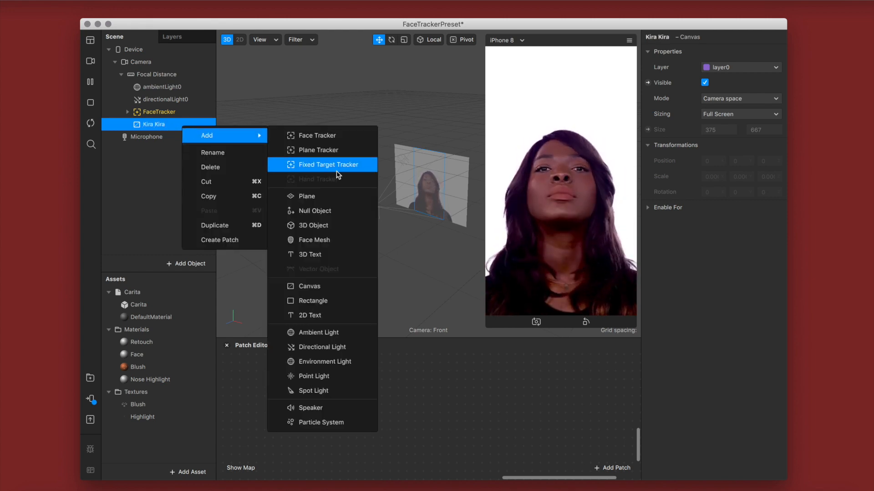
pyautogui.click(324, 302)
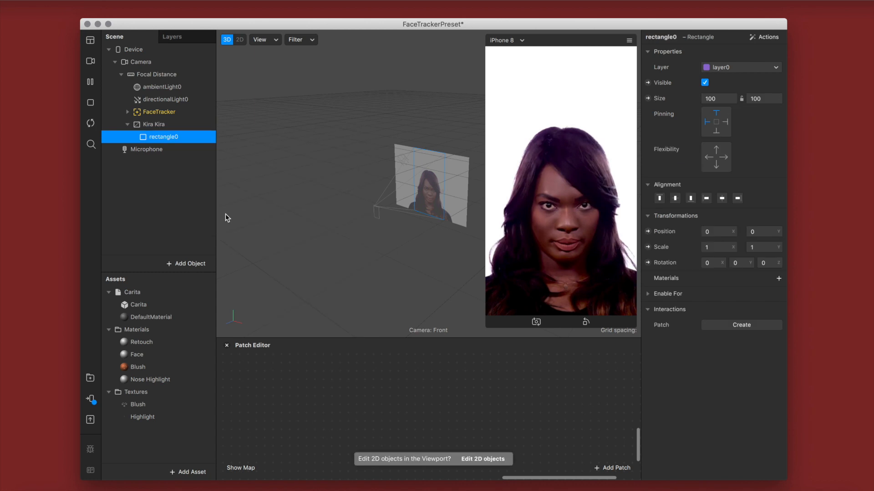
pyautogui.doubleClick(164, 140)
pyautogui.write('01')
pyautogui.press('Return')
# Add three more rectangles as children of the Kira Kira canvas.
pyautogui.click(151, 124)
pyautogui.rightClick(152, 126)
pyautogui.moveTo(182, 136)
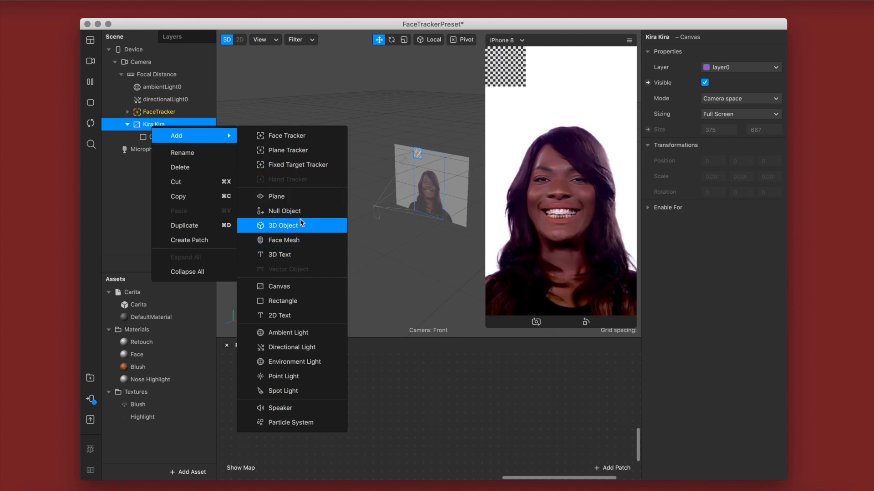
pyautogui.click(304, 302)
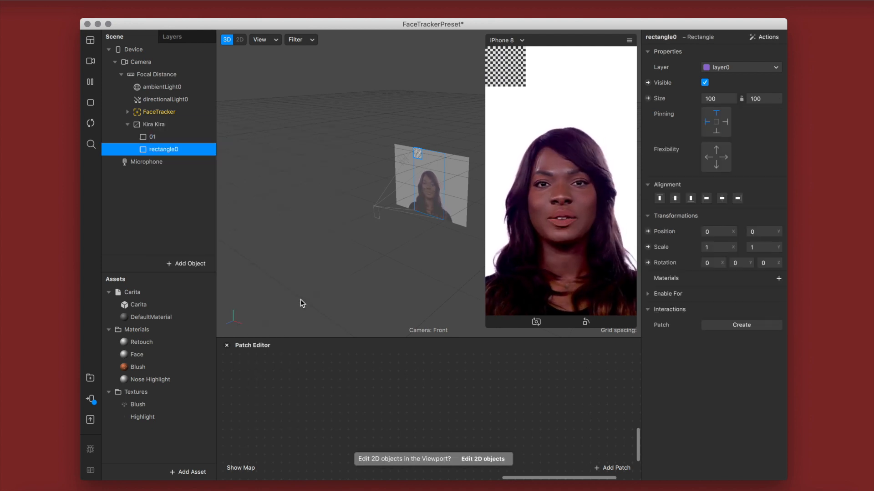
pyautogui.click(160, 126)
pyautogui.rightClick(160, 126)
pyautogui.moveTo(193, 134)
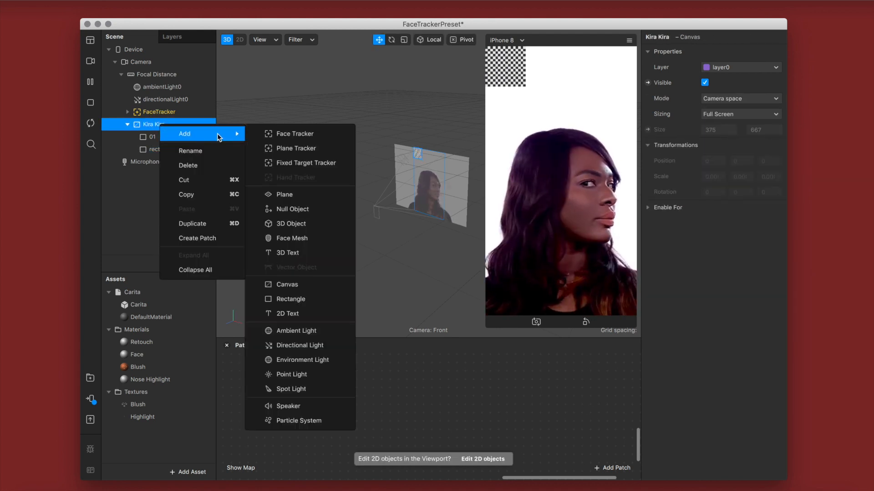
pyautogui.click(291, 299)
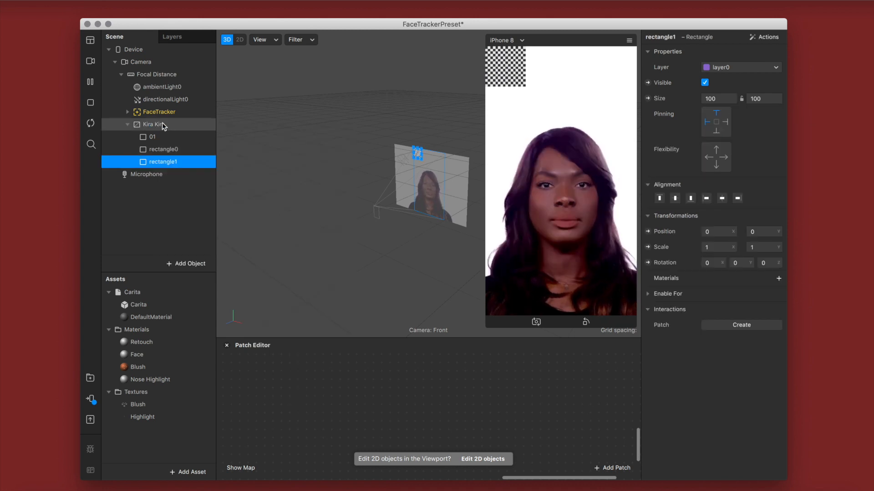
pyautogui.click(155, 124)
pyautogui.rightClick(162, 126)
pyautogui.moveTo(191, 133)
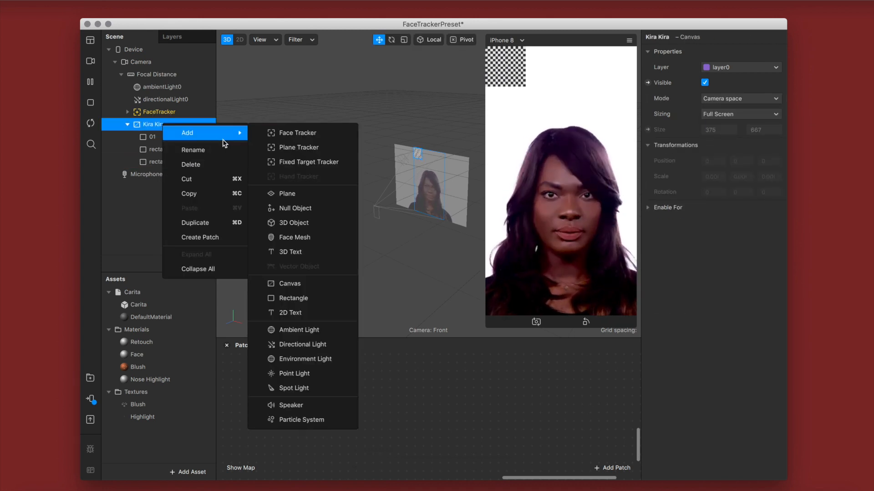
pyautogui.click(298, 298)
# Rename the three new rectangles under Kira Kira as 02, 03 and 04.
pyautogui.doubleClick(166, 150)
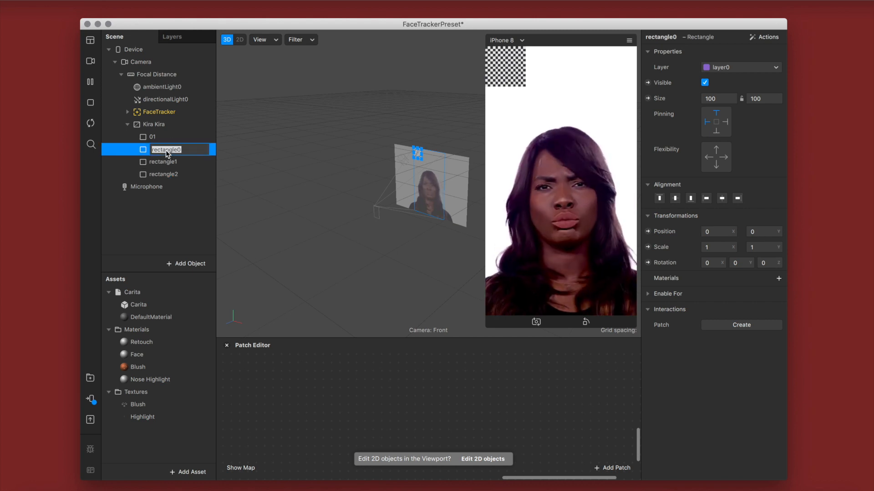
pyautogui.write('02')
pyautogui.press('Return')
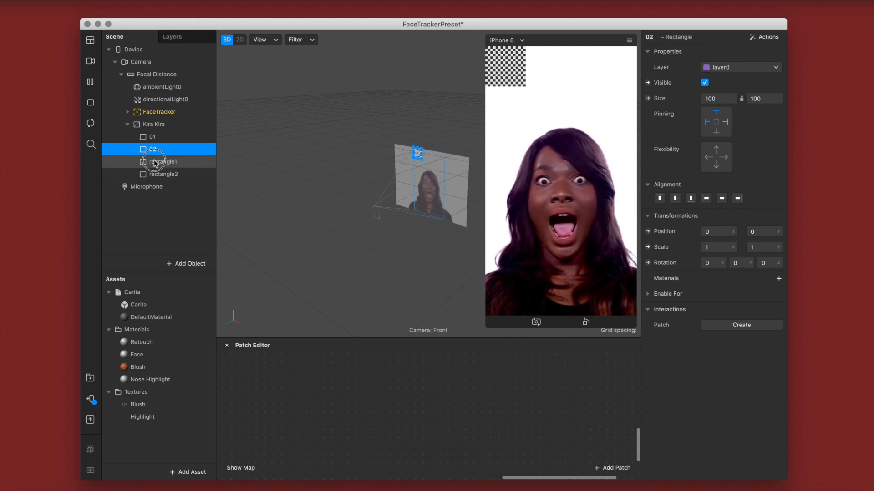
pyautogui.doubleClick(155, 163)
pyautogui.write('03')
pyautogui.press('Return')
pyautogui.doubleClick(164, 175)
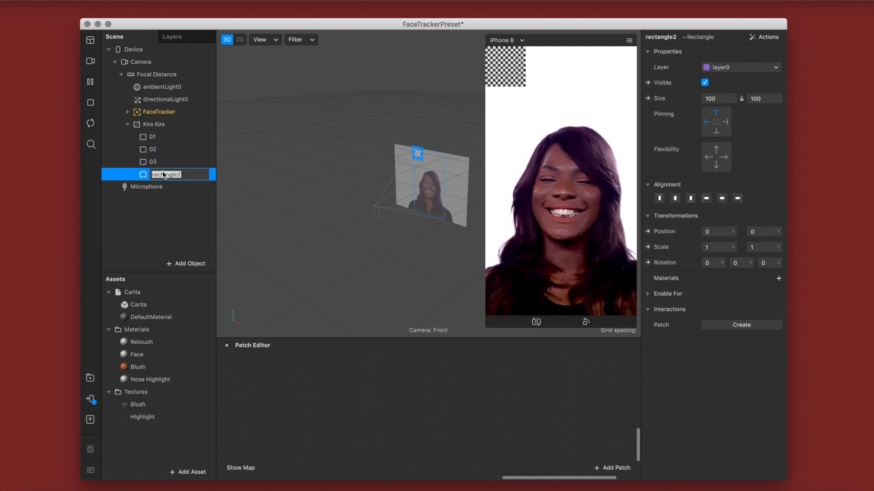
pyautogui.write('04')
pyautogui.press('Return')
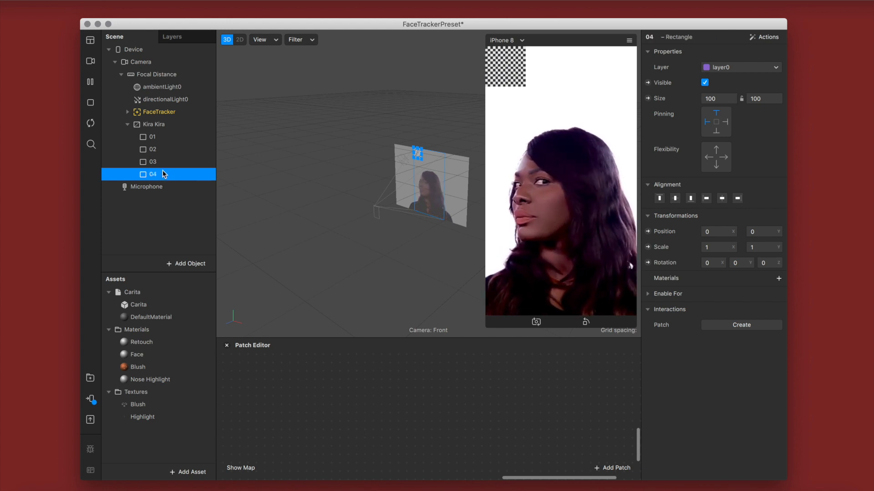
# Size rectangles 01 to 04 together with Fill Width and Fill Height so they cover the whole canvas.
pyautogui.click(175, 137)
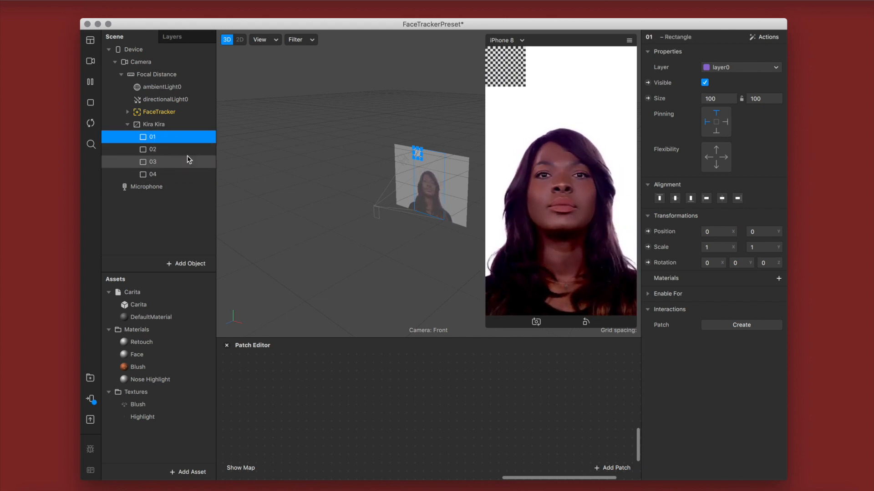
pyautogui.keyDown('shift'); pyautogui.click(186, 175); pyautogui.keyUp('shift')
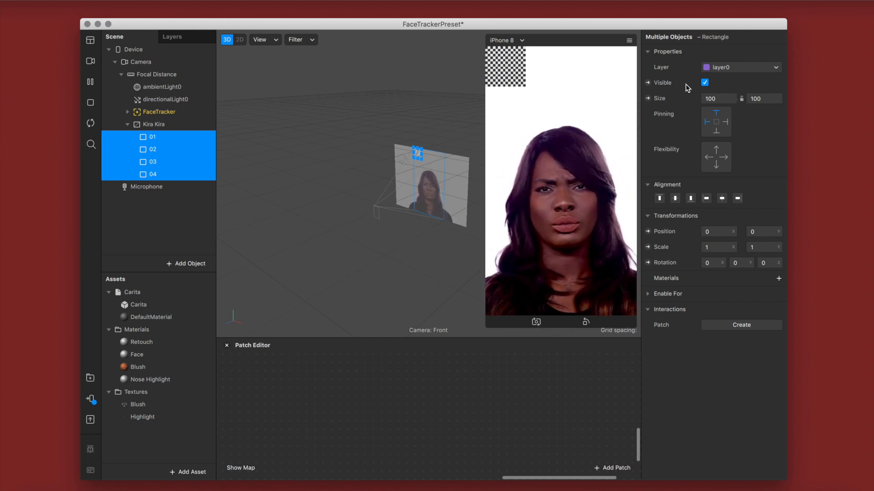
pyautogui.doubleClick(728, 99)
pyautogui.write('375')
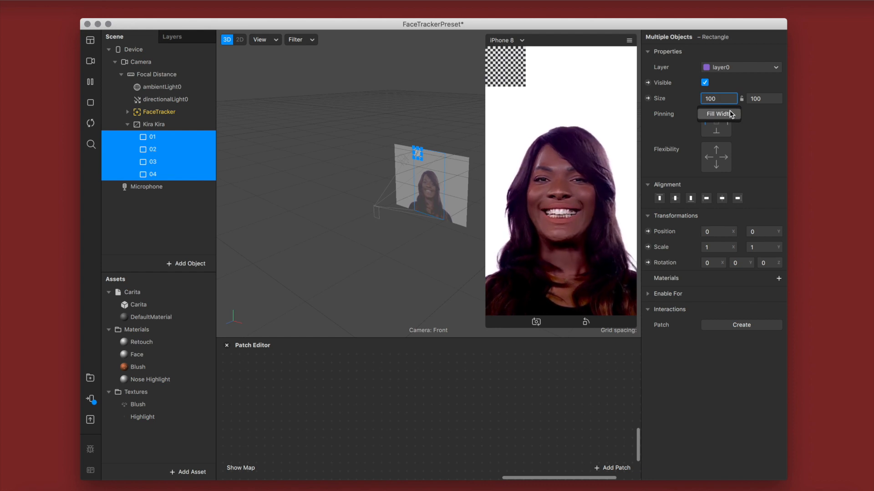
pyautogui.press('Return')
pyautogui.click(749, 99)
pyautogui.click(757, 113)
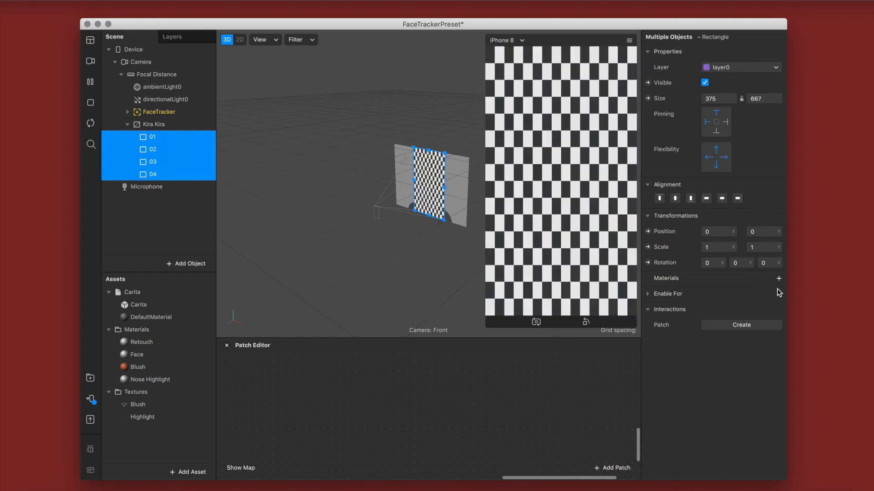
# Create a new material for rectangle 01 and rename the material 01.
pyautogui.click(162, 230)
pyautogui.click(157, 140)
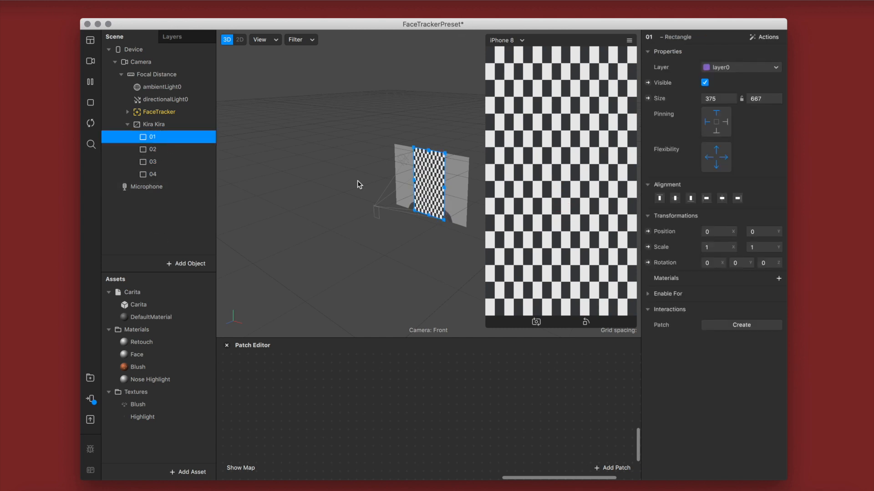
pyautogui.click(778, 279)
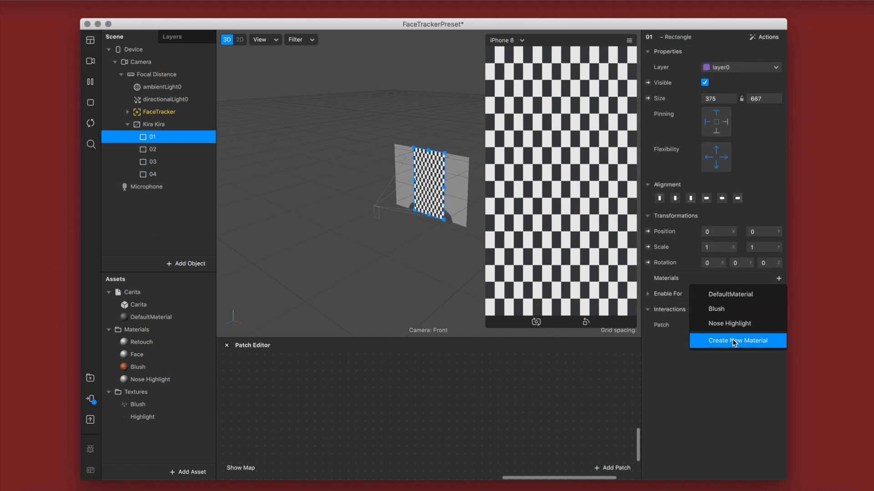
pyautogui.click(734, 341)
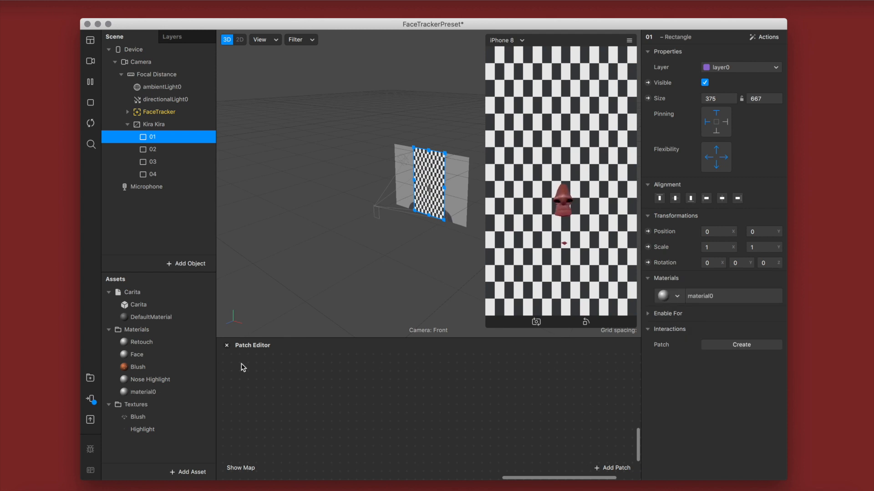
pyautogui.click(156, 398)
pyautogui.write('01')
pyautogui.press('Return')
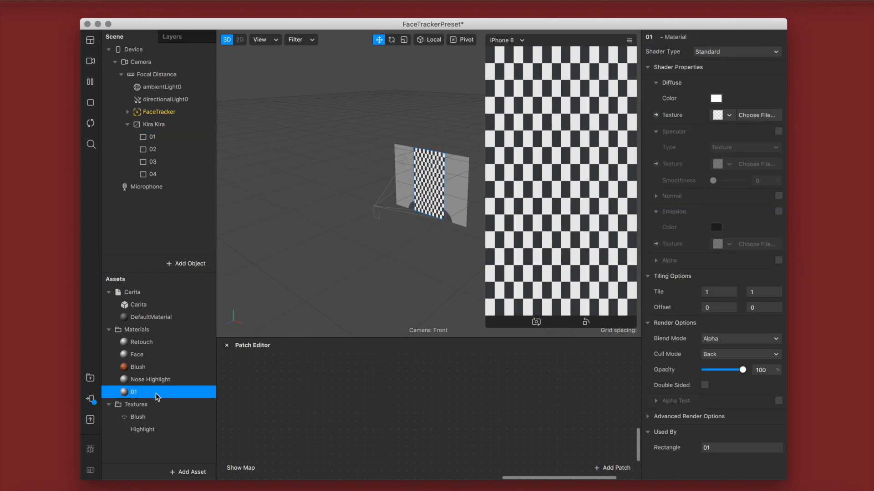
# Create a new material for rectangle 02 and rename the material 02.
pyautogui.click(156, 154)
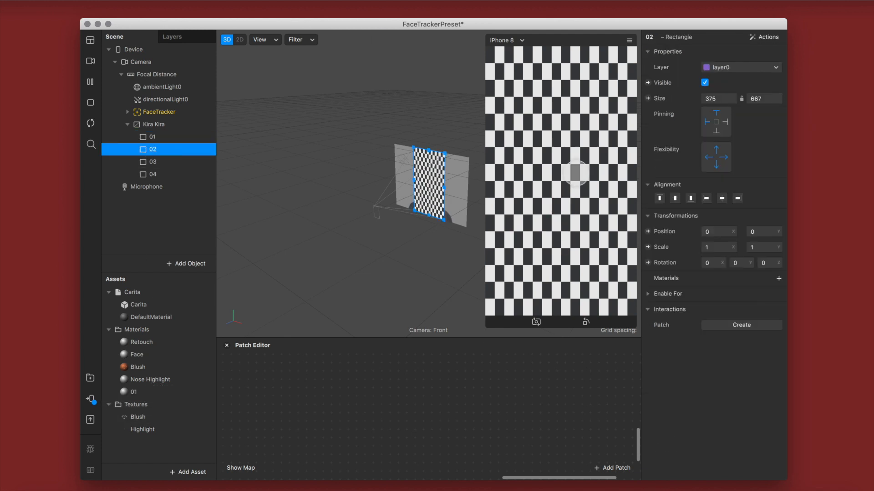
pyautogui.click(778, 278)
pyautogui.click(737, 354)
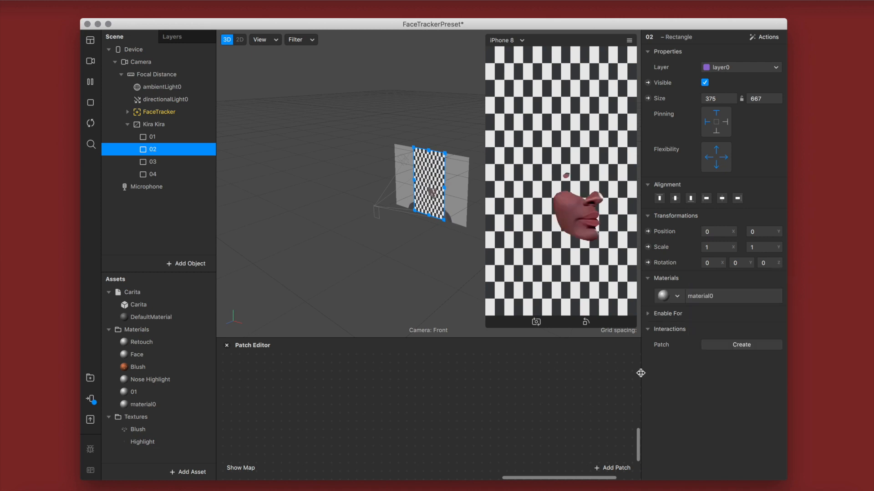
pyautogui.click(152, 405)
pyautogui.write('02')
pyautogui.press('Return')
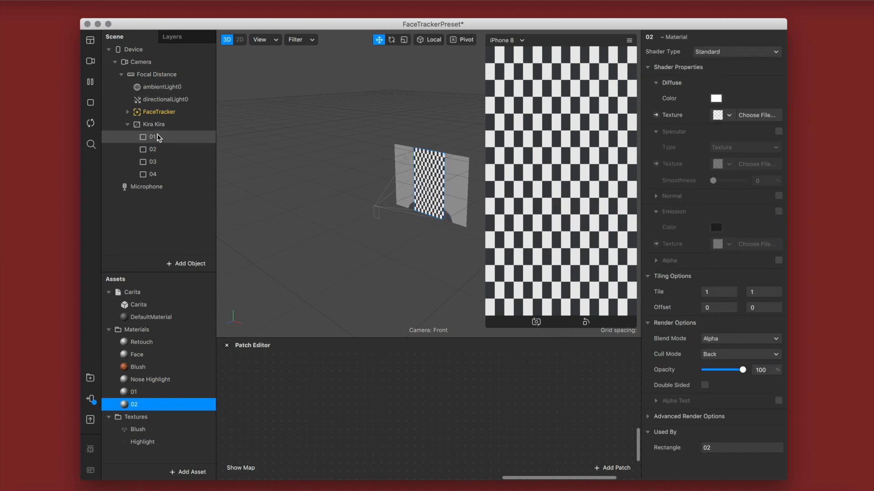
# Create a new material for rectangle 03 and rename the material 03.
pyautogui.click(155, 161)
pyautogui.click(779, 278)
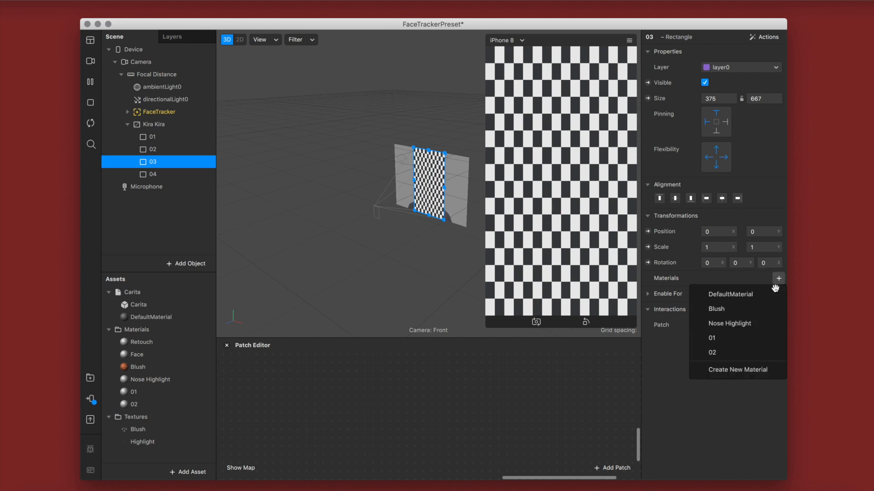
pyautogui.click(713, 370)
pyautogui.click(146, 418)
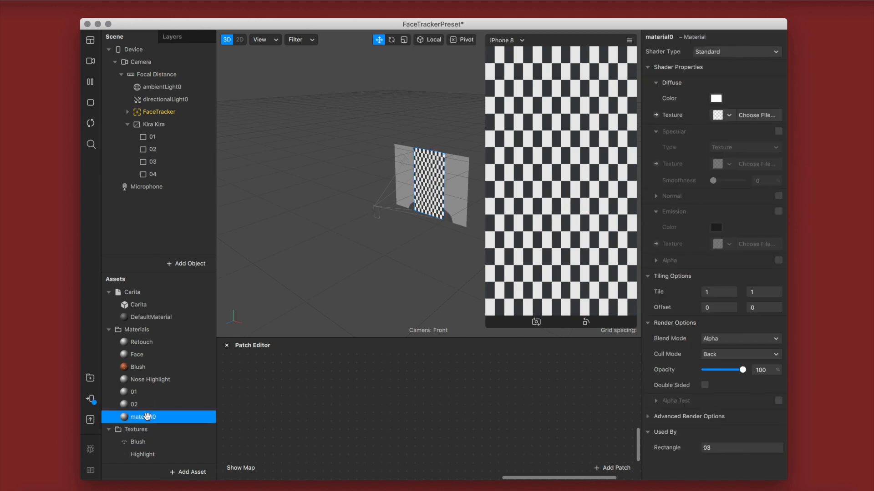
pyautogui.write('03')
pyautogui.press('Return')
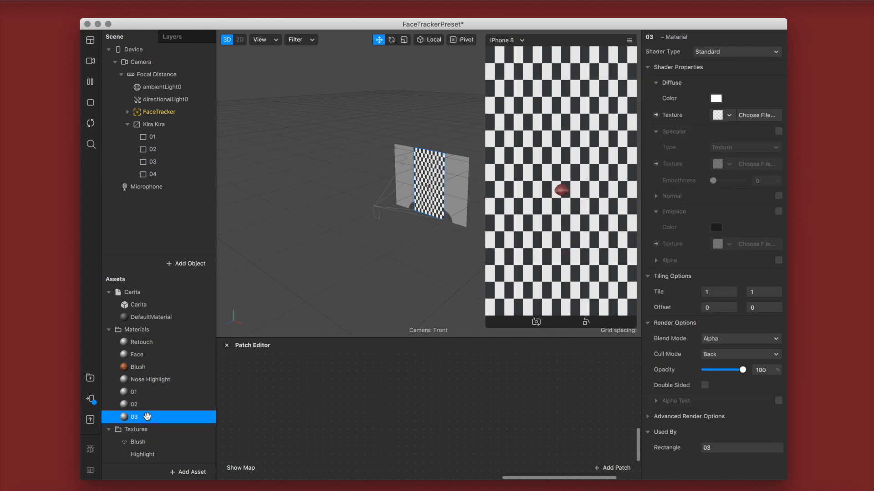
# Create a new material for rectangle 04 and rename the material 04.
pyautogui.click(164, 173)
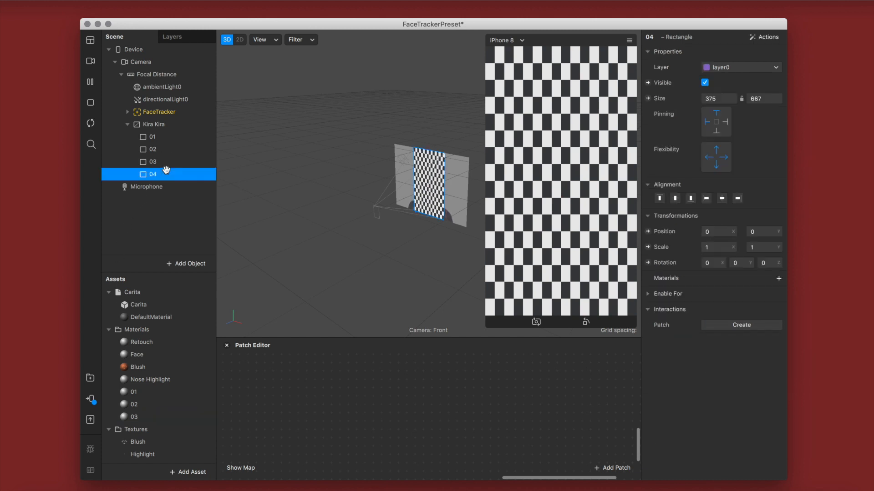
pyautogui.click(779, 279)
pyautogui.click(719, 384)
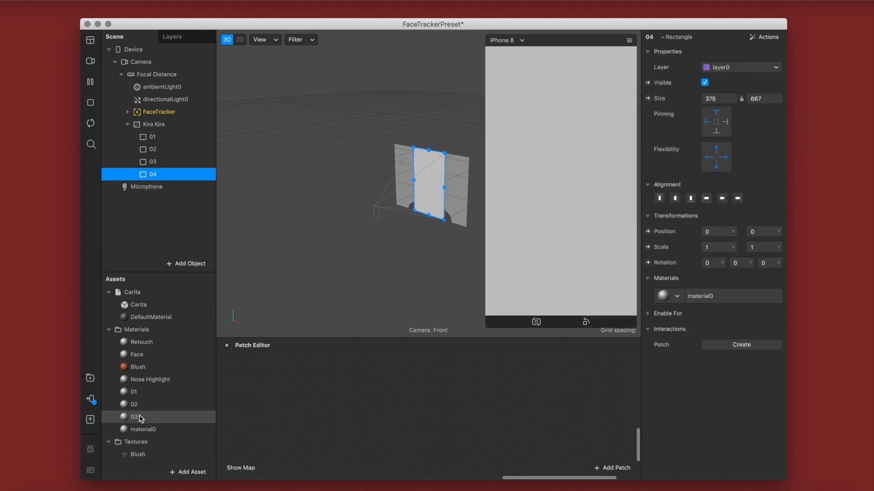
pyautogui.doubleClick(146, 430)
pyautogui.write('04')
pyautogui.press('Return')
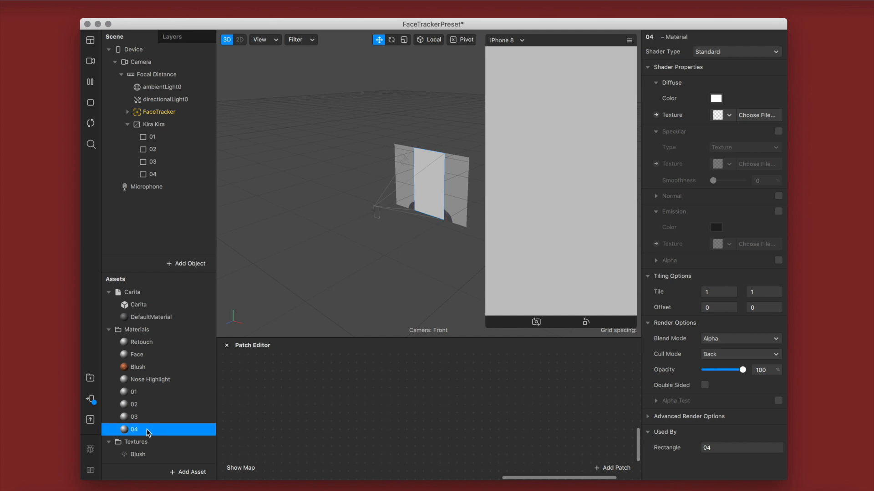
# Set the shader type of materials 01 to 04 to Flat and disable their depth test and depth writing.
pyautogui.click(168, 391)
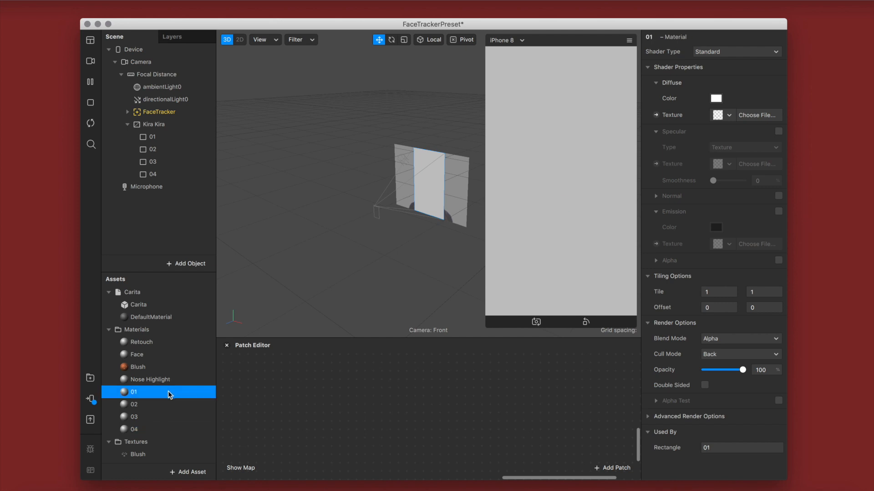
pyautogui.keyDown('shift'); pyautogui.click(168, 433); pyautogui.keyUp('shift')
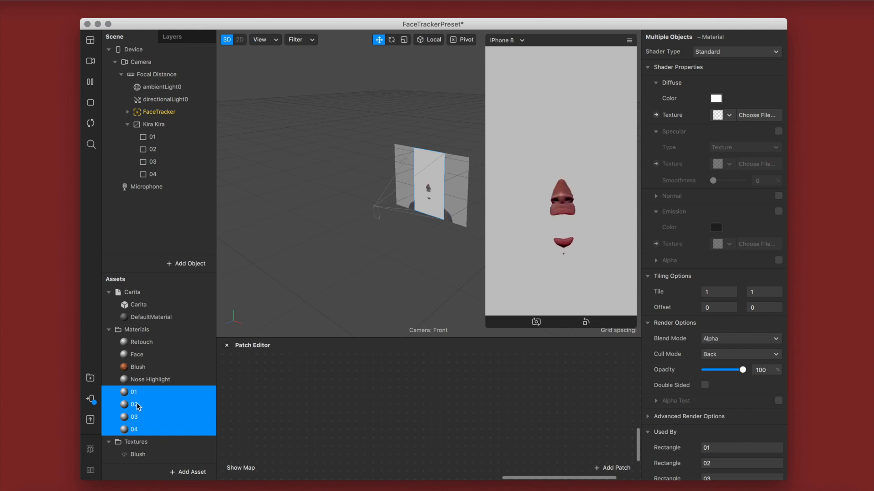
pyautogui.click(733, 53)
pyautogui.click(733, 55)
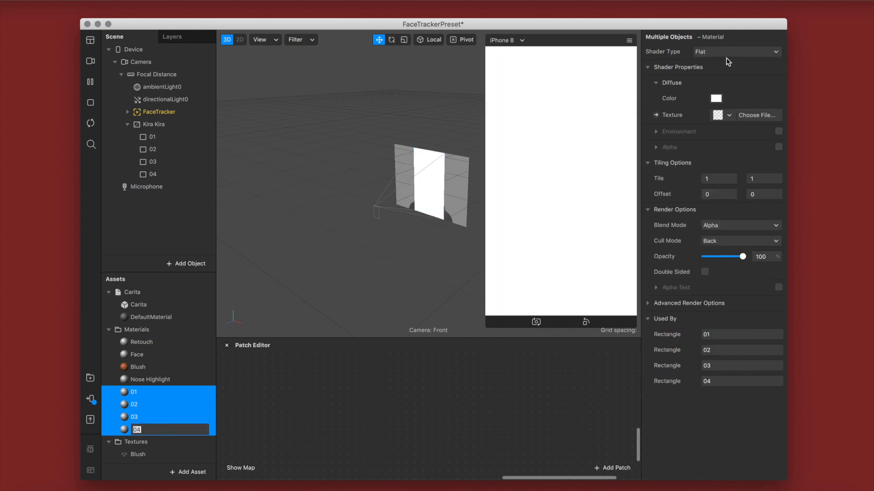
pyautogui.click(648, 303)
pyautogui.click(705, 334)
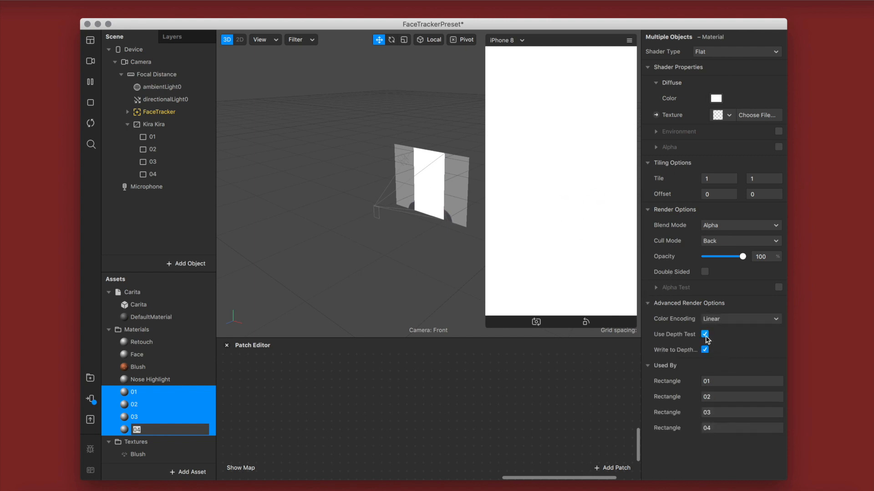
pyautogui.click(704, 349)
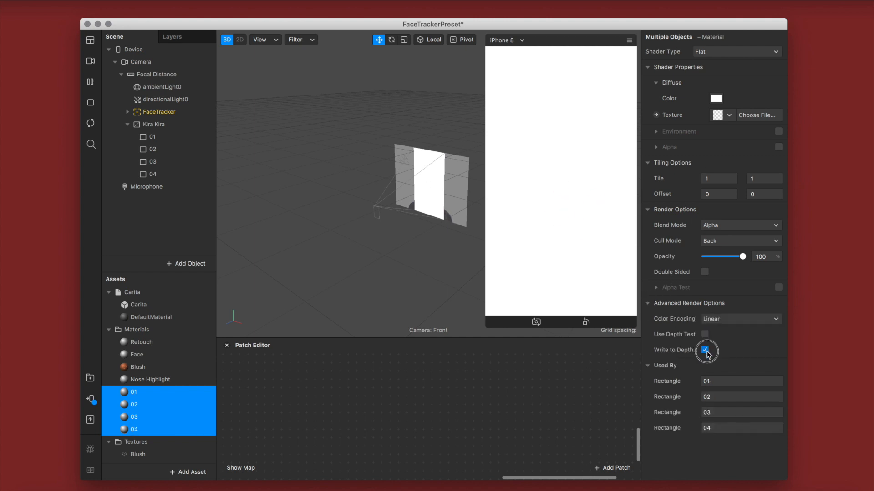
pyautogui.click(648, 305)
# Import the patch file Kira Kira Sparkle.arp from the PATCHES folder inside FILTERS.
pyautogui.moveTo(135, 417); pyautogui.dragTo(132, 442)
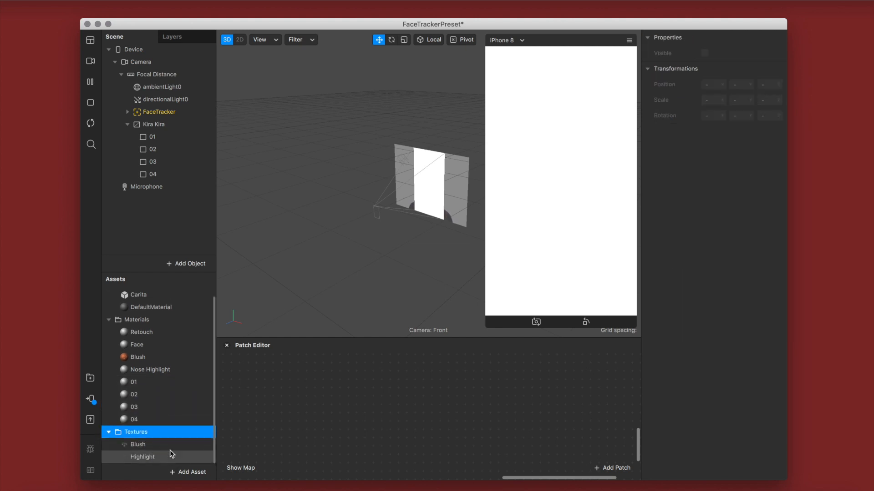
pyautogui.click(178, 469)
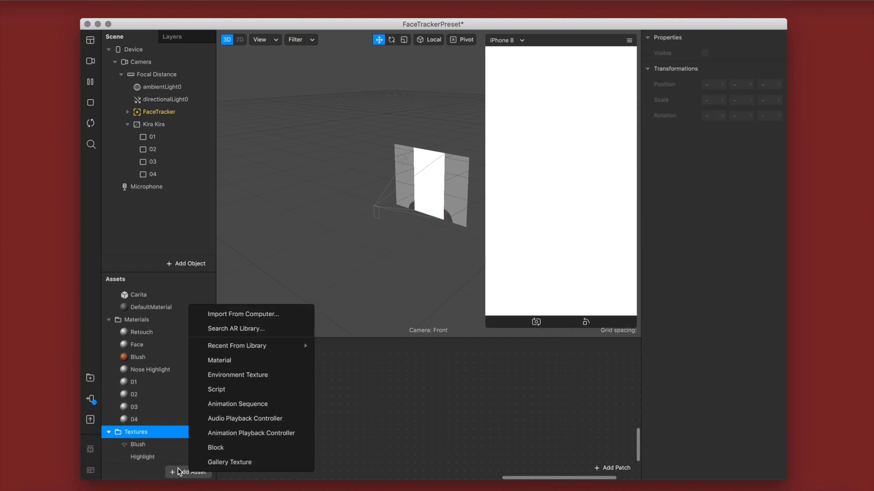
pyautogui.click(229, 316)
pyautogui.click(435, 53)
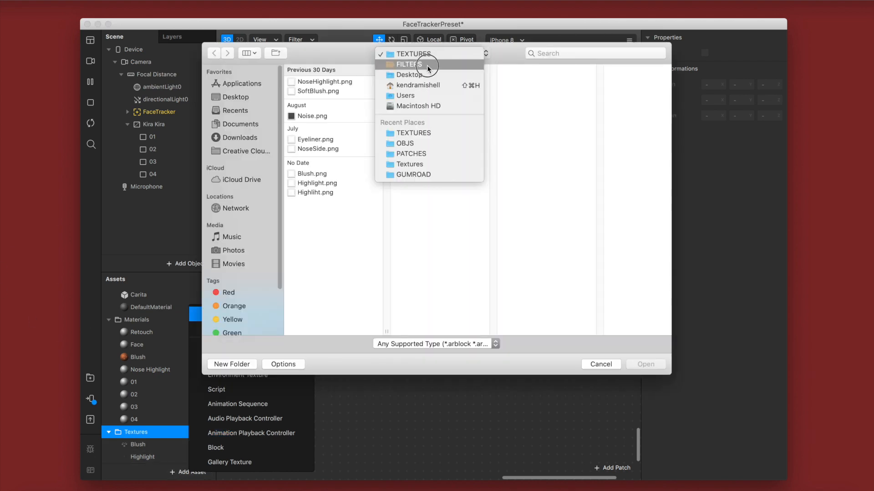
pyautogui.click(430, 55)
pyautogui.click(447, 83)
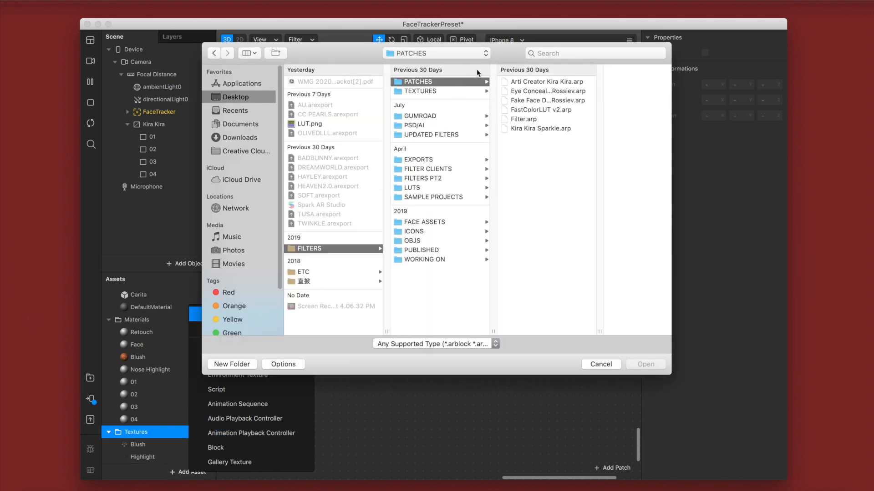
pyautogui.doubleClick(552, 128)
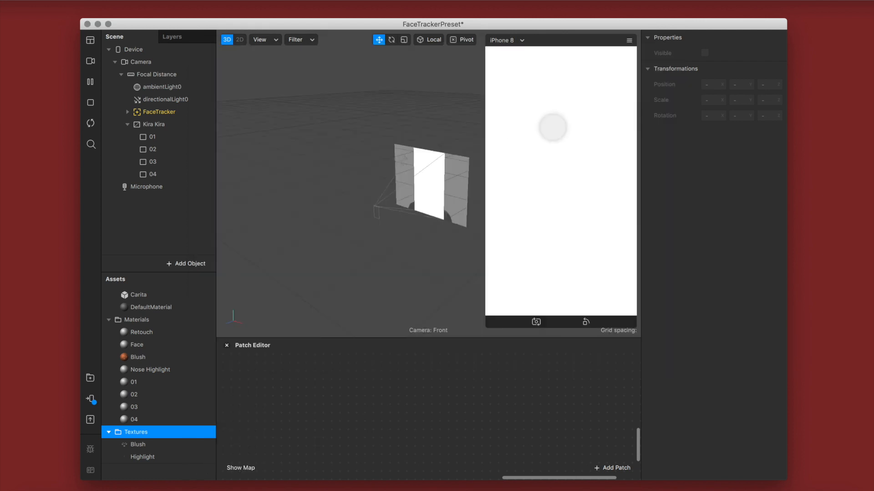
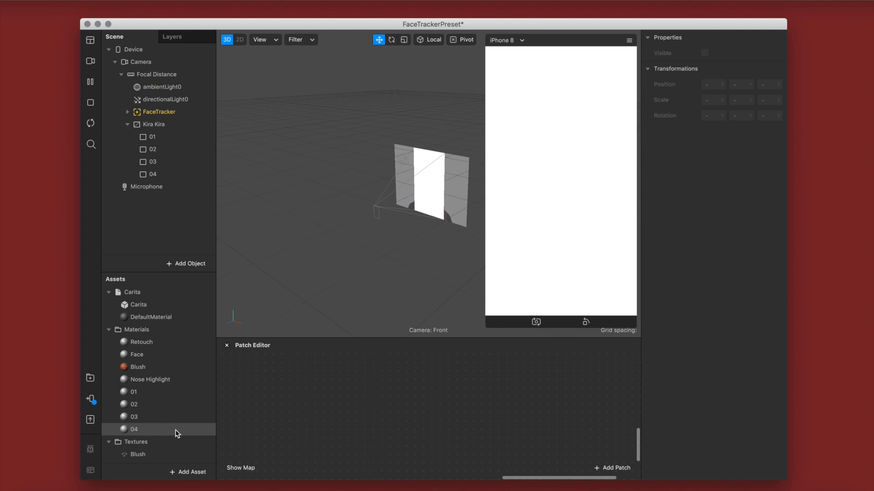
# Add the Kira Kira Sparkle patch to the patch graph and position it with free space around it.
pyautogui.moveTo(162, 455); pyautogui.dragTo(441, 419)
pyautogui.click(159, 331)
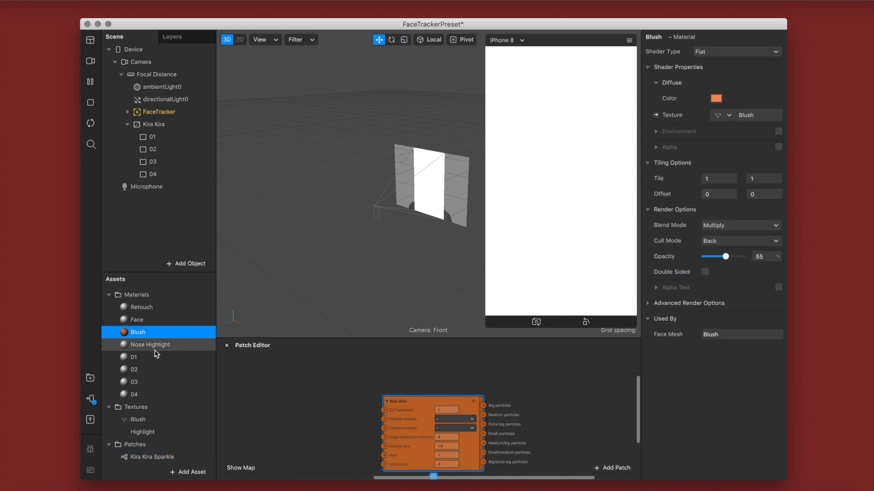
pyautogui.moveTo(416, 402); pyautogui.dragTo(351, 387)
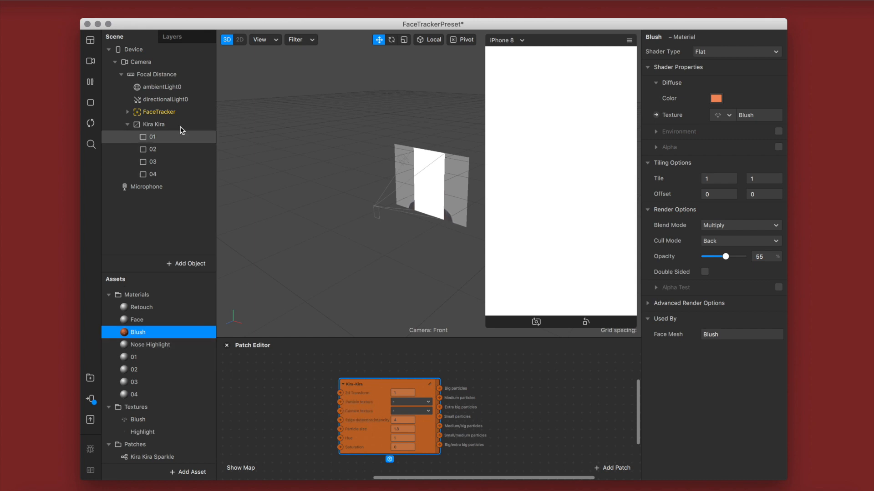
# Extract the texture of the Camera and rename the extracted texture CameraTexture.
pyautogui.click(152, 68)
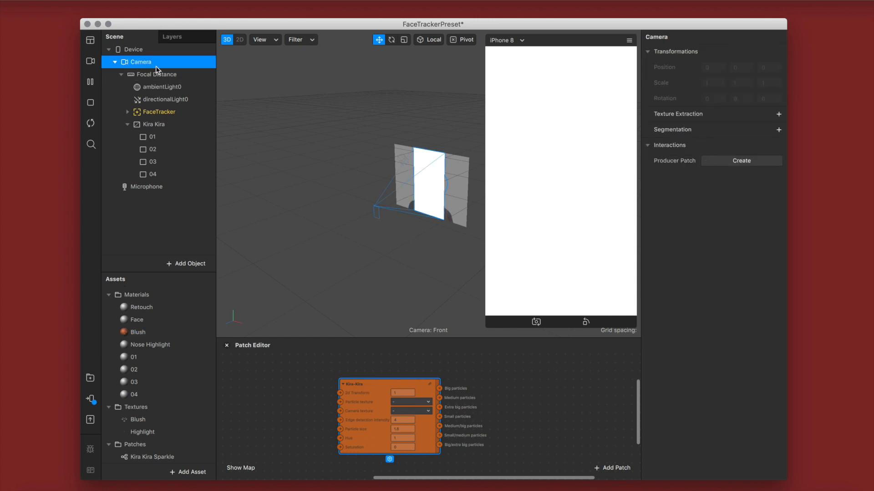
pyautogui.click(778, 114)
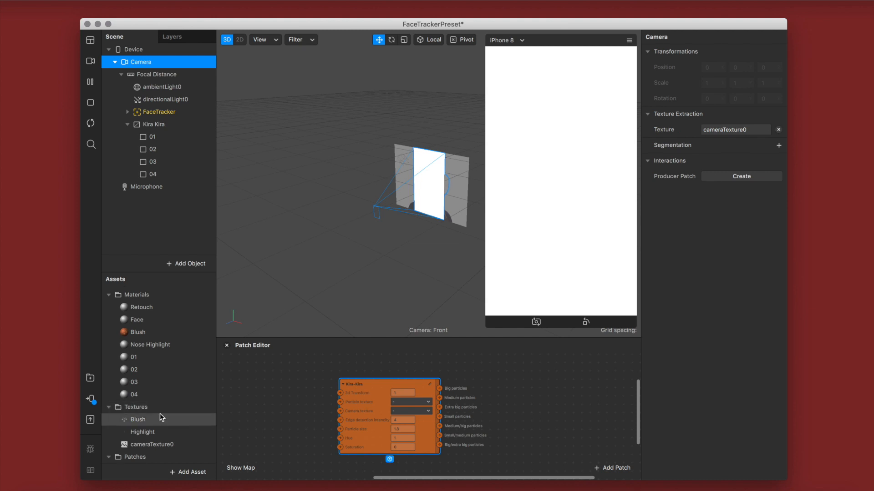
pyautogui.scroll(-1, 160, 413)
pyautogui.click(154, 435)
pyautogui.click(181, 431)
pyautogui.click(185, 432)
pyautogui.press('BackSpace')
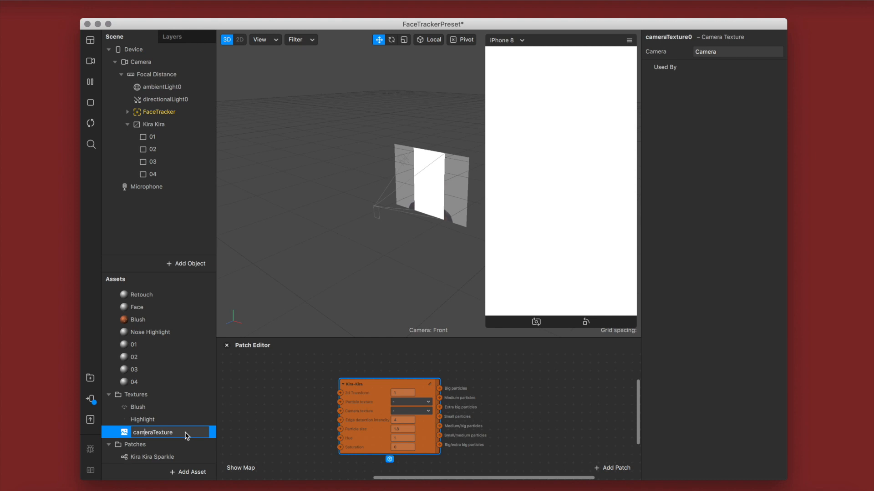
pyautogui.press('BackSpace')
pyautogui.write('C')
pyautogui.press('Return')
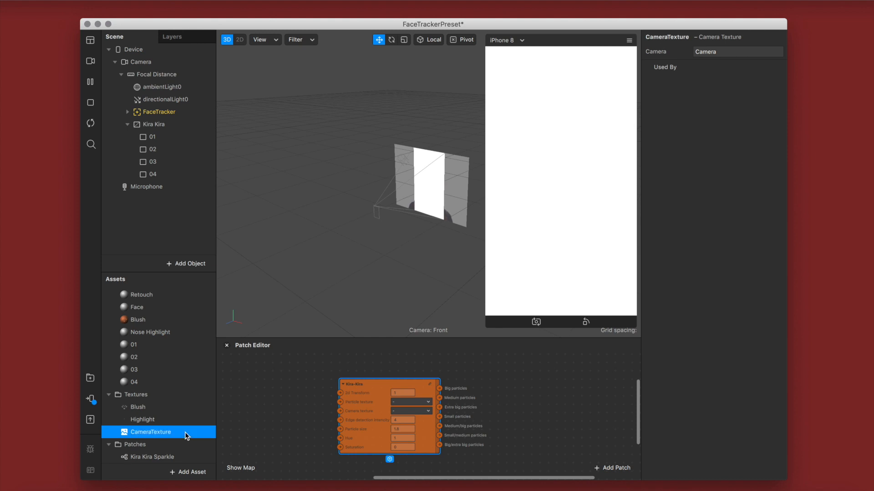
# Place CameraTexture in the patch graph and connect its RGBA output to the Kira-Kira patch's Camera texture input.
pyautogui.moveTo(185, 432); pyautogui.dragTo(263, 389)
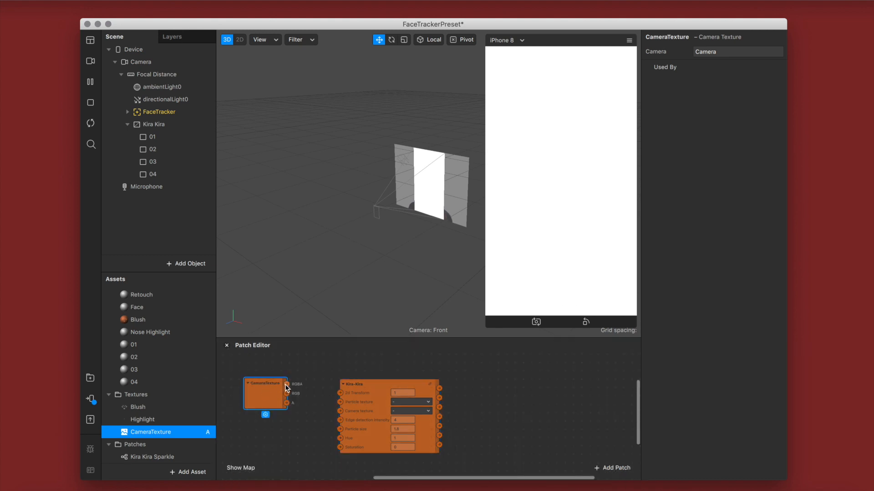
pyautogui.moveTo(287, 385); pyautogui.dragTo(343, 414)
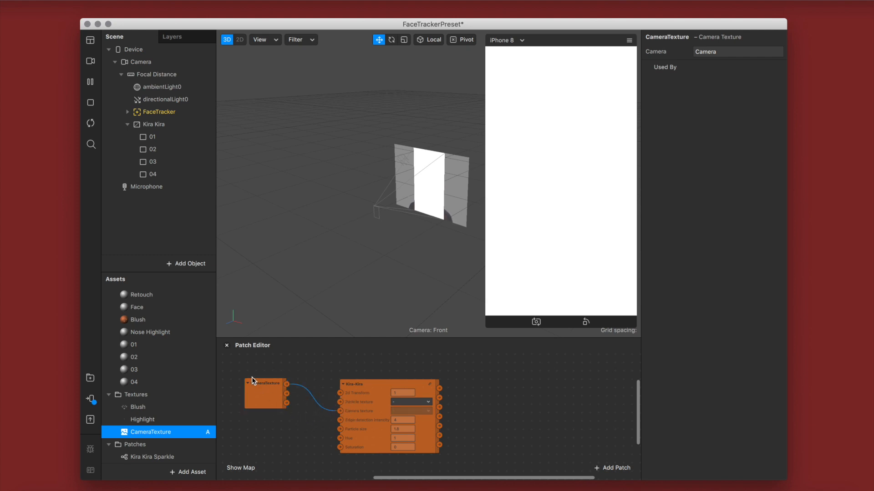
# Create diffuse texture patches for materials 01 to 04 and stack them in numerical order beside the Kira-Kira patch.
pyautogui.click(156, 346)
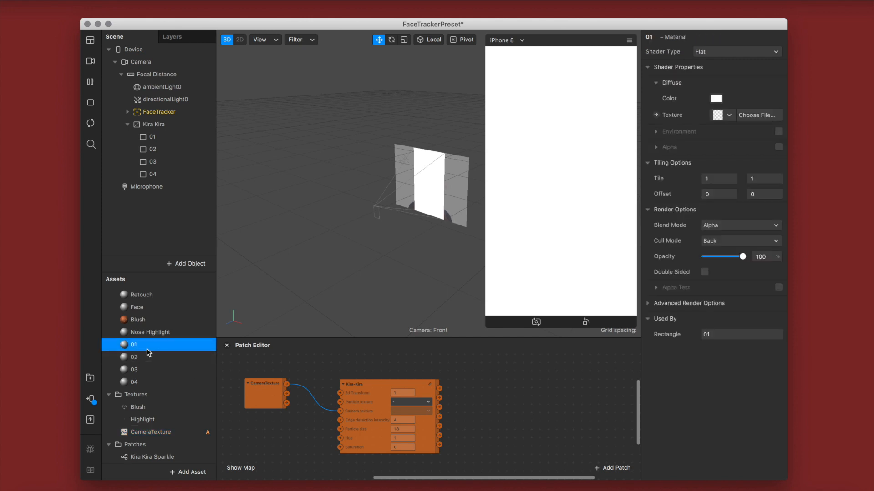
pyautogui.keyDown('shift'); pyautogui.click(163, 381); pyautogui.keyUp('shift')
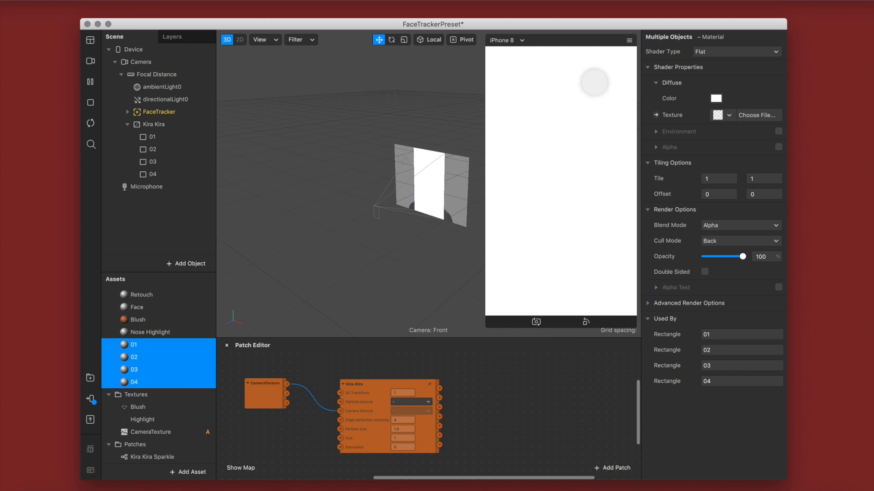
pyautogui.click(656, 115)
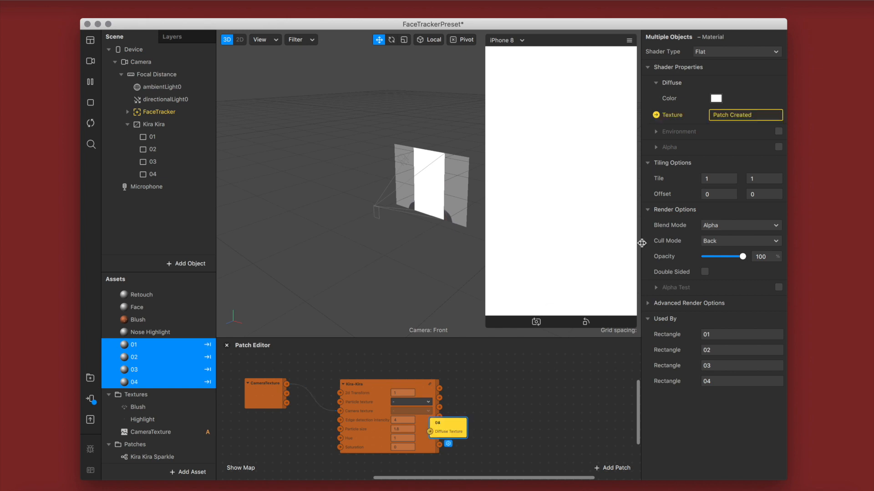
pyautogui.moveTo(455, 433); pyautogui.dragTo(507, 444)
pyautogui.click(459, 426)
pyautogui.moveTo(460, 427); pyautogui.dragTo(505, 382)
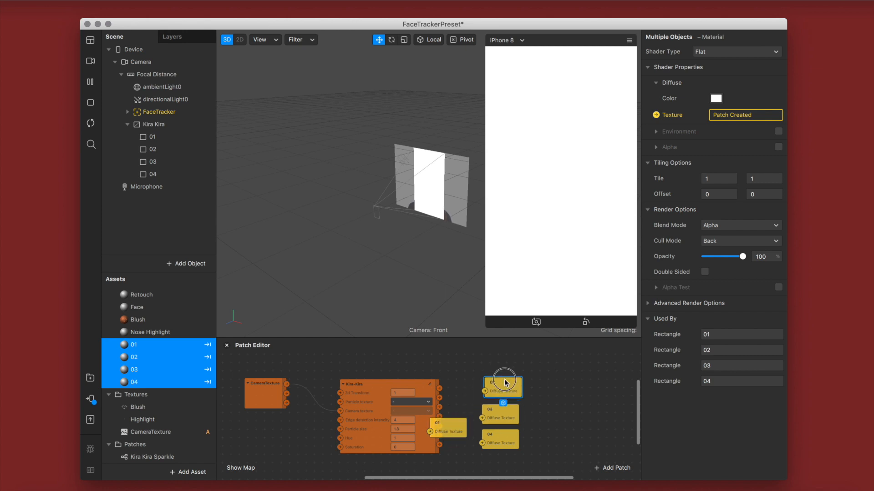
pyautogui.moveTo(451, 426); pyautogui.dragTo(535, 443)
pyautogui.moveTo(499, 365); pyautogui.dragTo(499, 381)
pyautogui.click(460, 405)
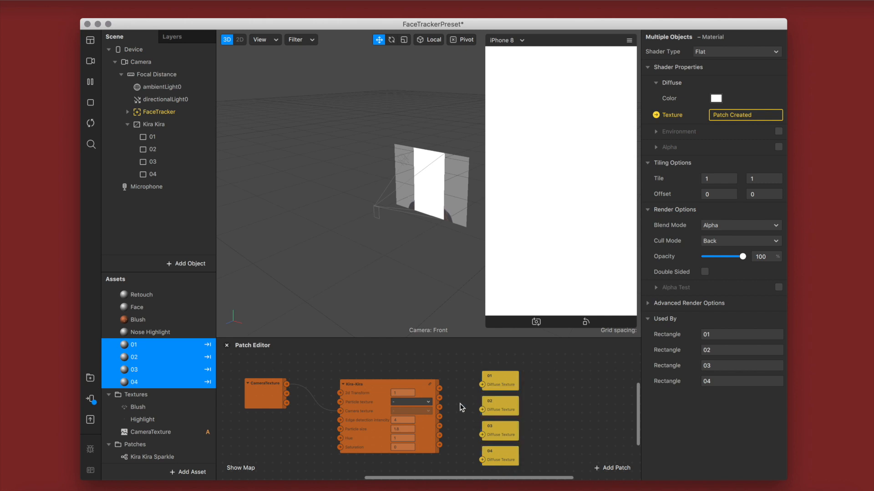
# Connect Kira-Kira's Medium, Small, Medium/big and Small/medium particles outputs to the diffuse textures of materials 01, 02, 03 and 04 respectively.
pyautogui.click(428, 388)
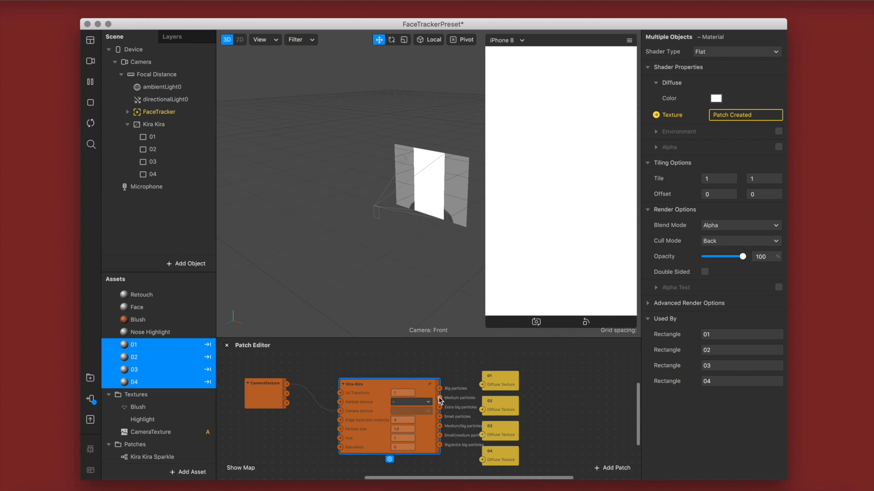
pyautogui.moveTo(439, 400); pyautogui.dragTo(481, 409)
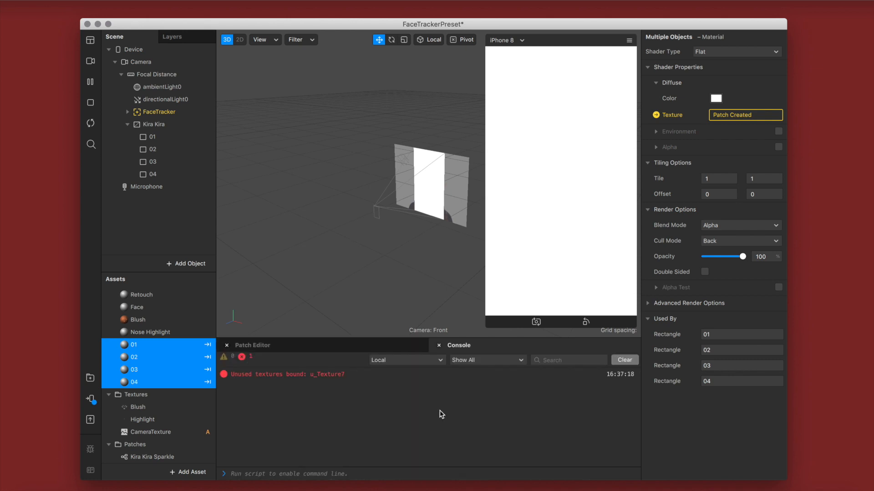
pyautogui.click(439, 346)
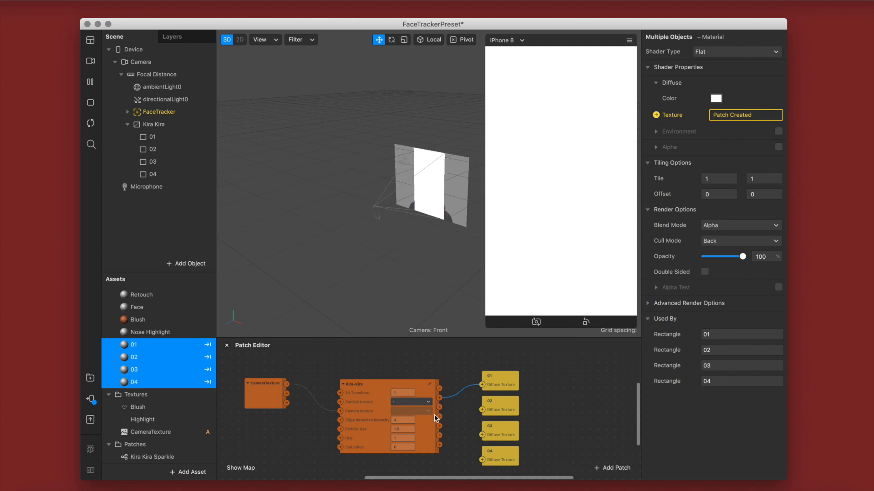
pyautogui.moveTo(439, 417); pyautogui.dragTo(482, 412)
pyautogui.click(425, 434)
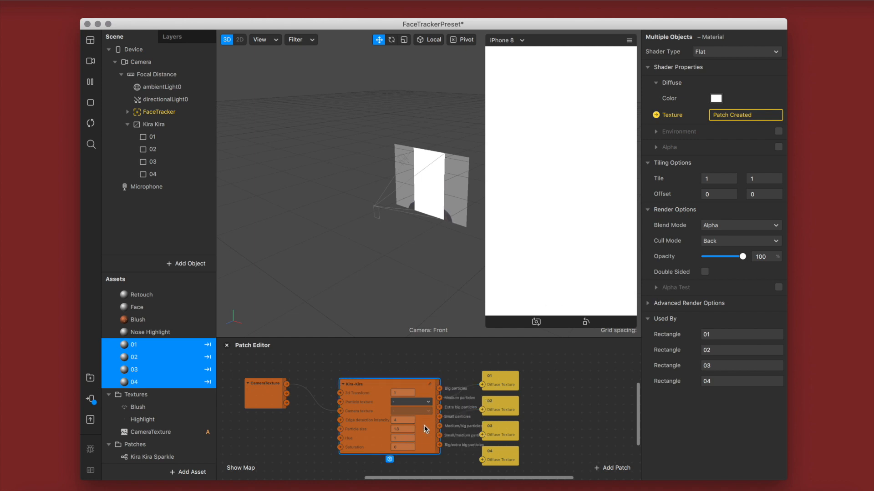
pyautogui.moveTo(440, 430); pyautogui.dragTo(482, 435)
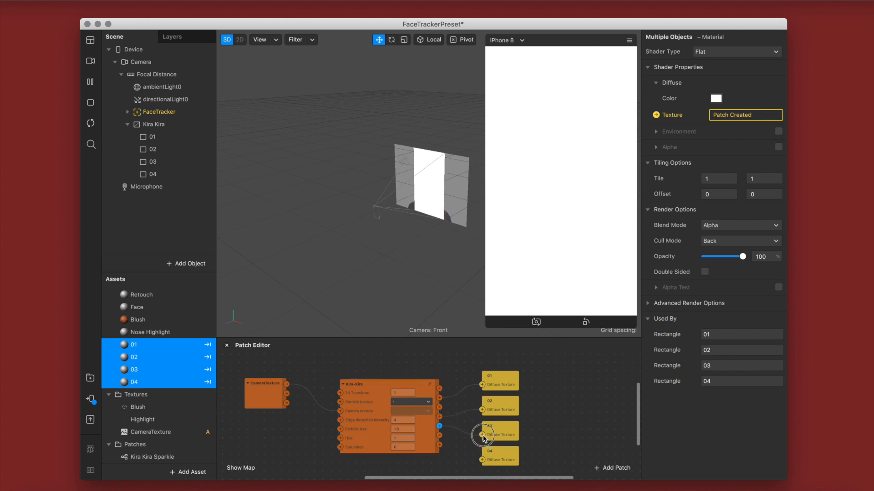
pyautogui.moveTo(443, 438); pyautogui.dragTo(483, 460)
pyautogui.click(157, 407)
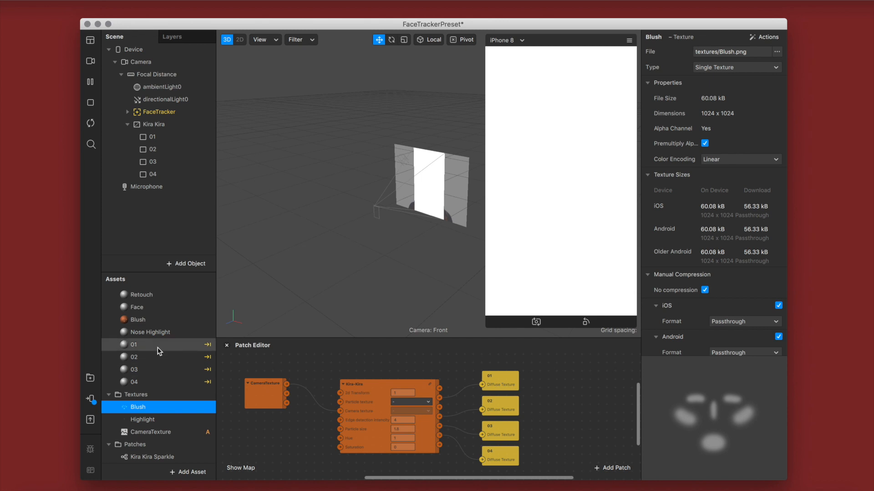
pyautogui.click(157, 380)
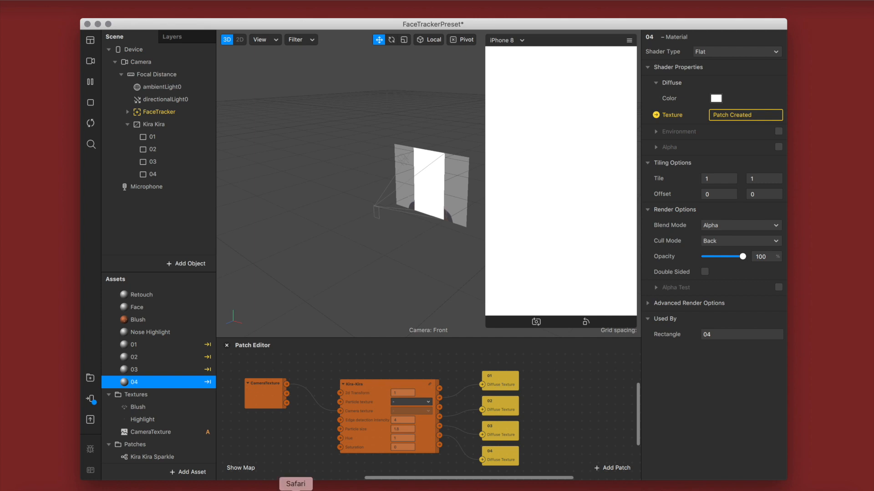
# Switch to a new Safari window, search the web for "picsart stickers" and open the PicsArt stickers page.
pyautogui.rightClick(296, 490)
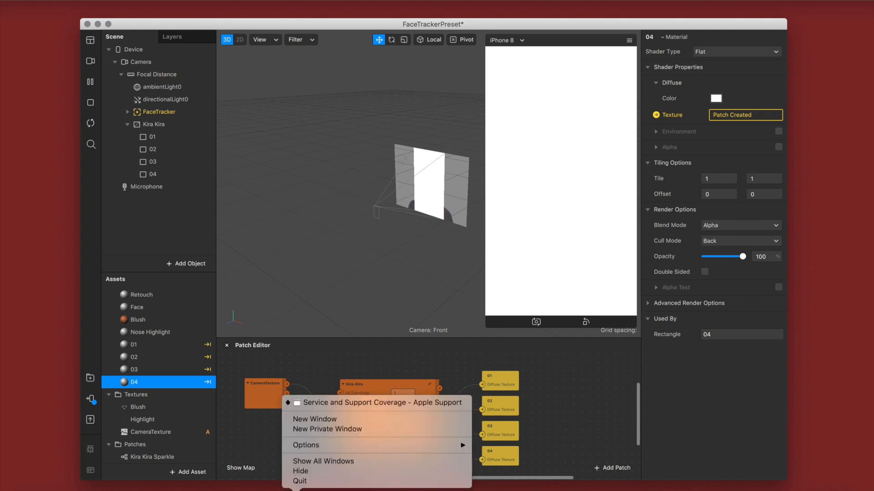
pyautogui.click(322, 420)
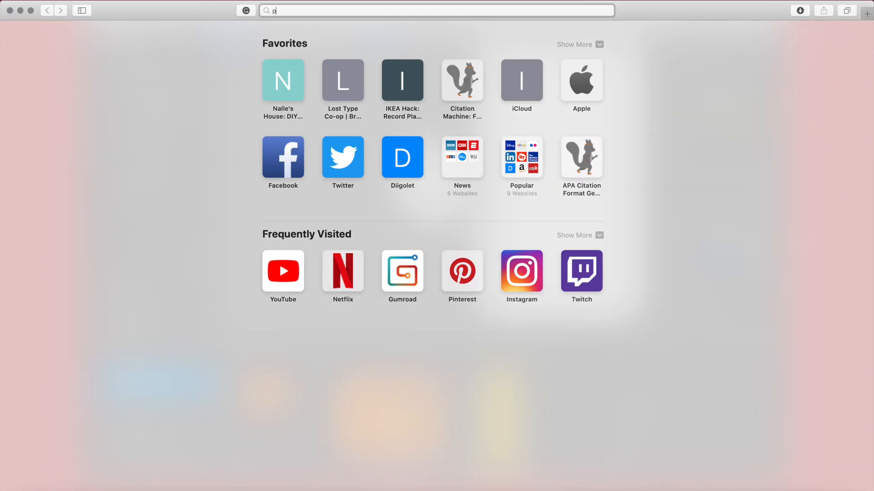
pyautogui.write('picsart stickers')
pyautogui.press('Return')
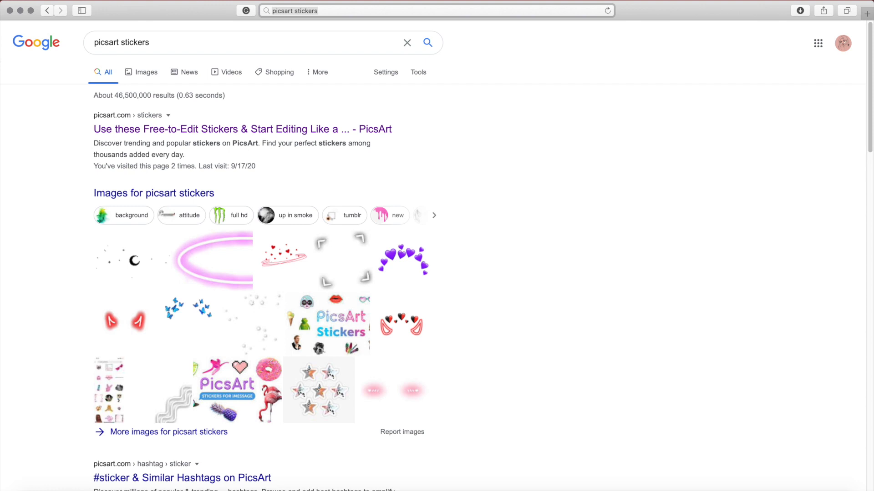
pyautogui.click(369, 133)
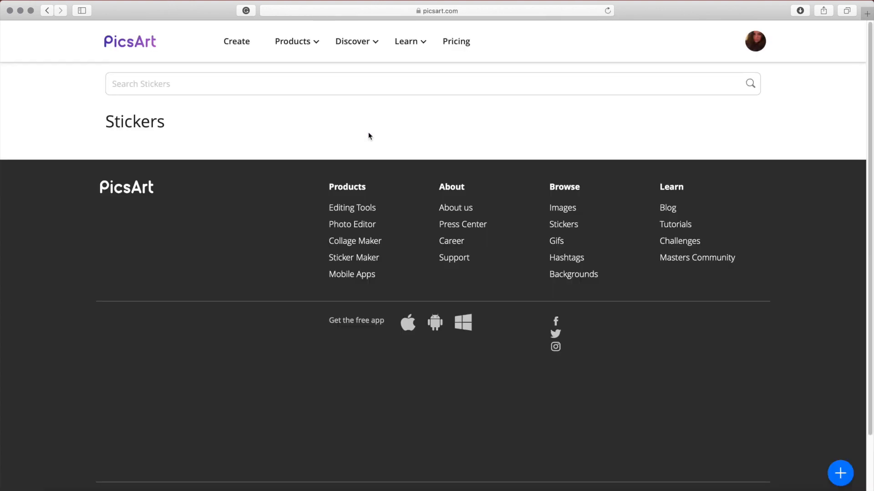
# Search PicsArt for "sparkle" and limit the results to stickers.
pyautogui.click(279, 82)
pyautogui.write('sparkle')
pyautogui.press('Return')
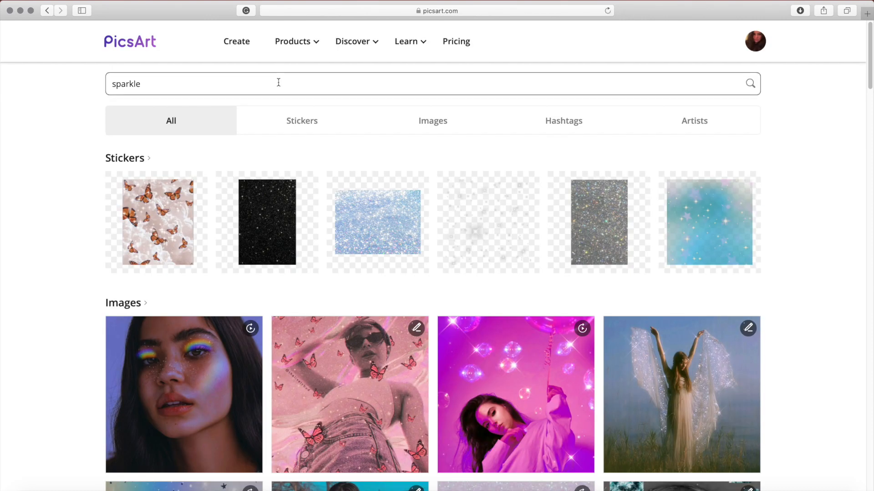
pyautogui.click(291, 128)
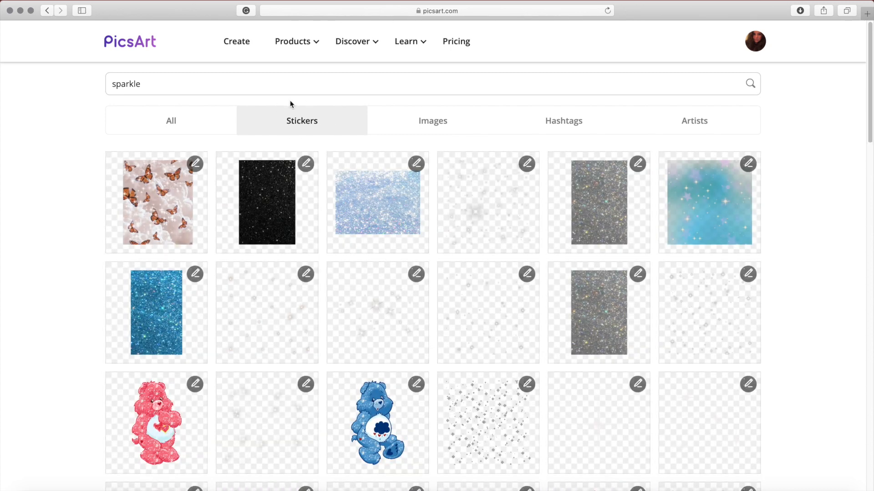
# Look through the sparkle stickers and preview the rainbow-coloured cross-shaped sparkle, then return to the results.
pyautogui.scroll(-5, 399, 204)
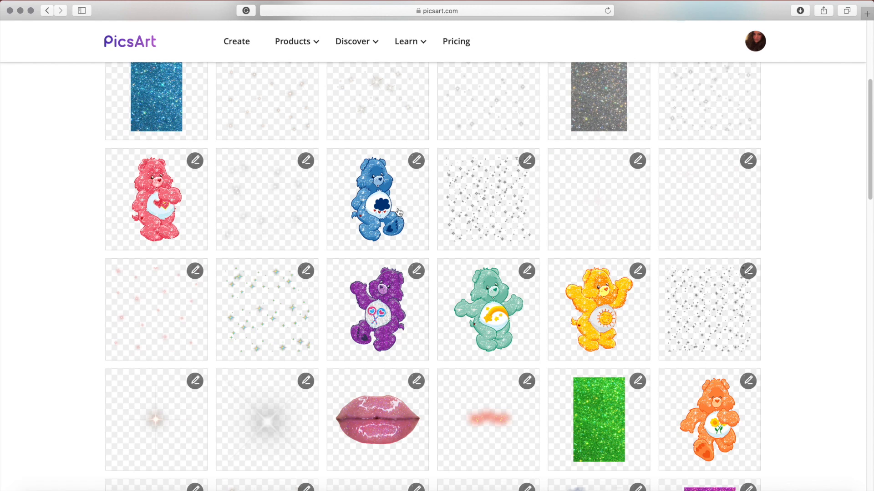
pyautogui.scroll(-6, 396, 213)
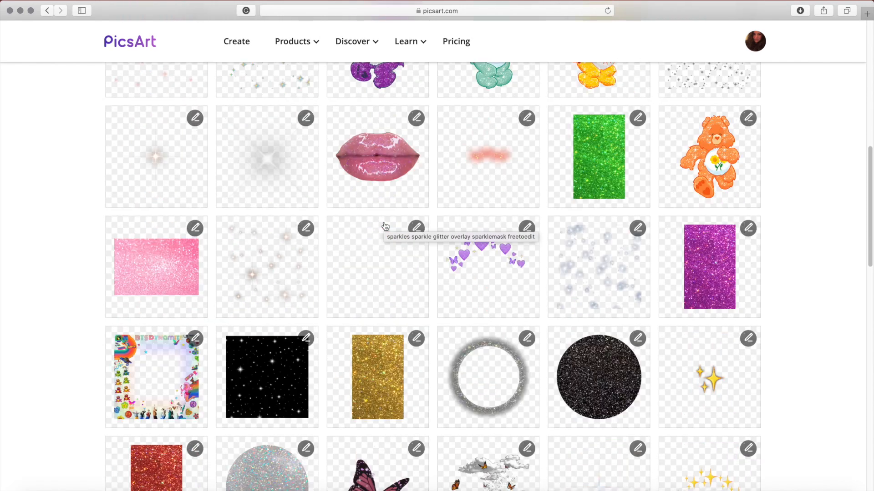
pyautogui.scroll(-2, 386, 225)
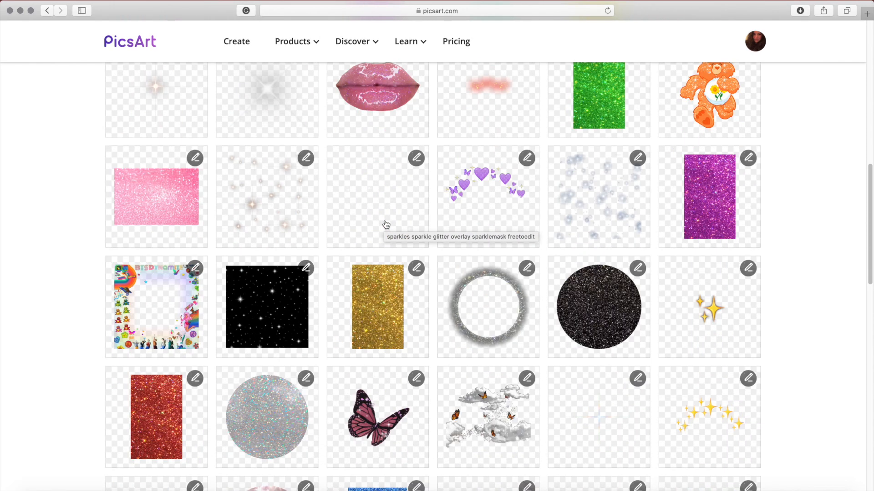
pyautogui.click(592, 438)
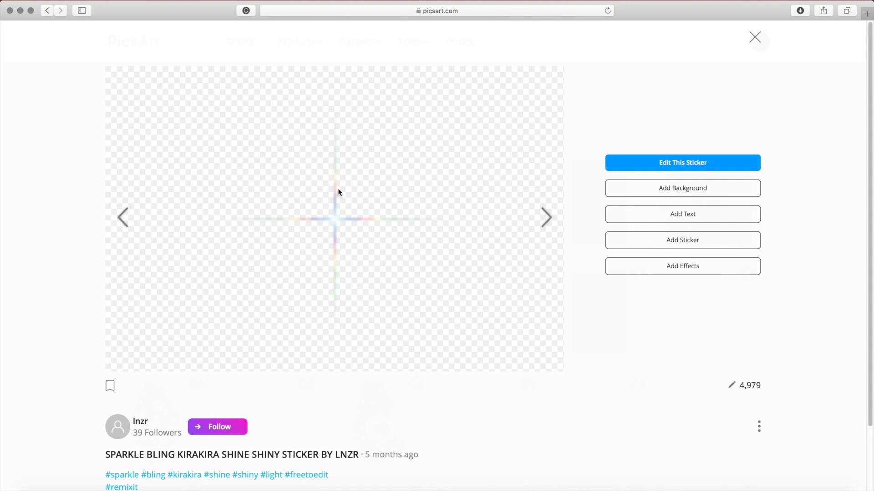
pyautogui.click(756, 37)
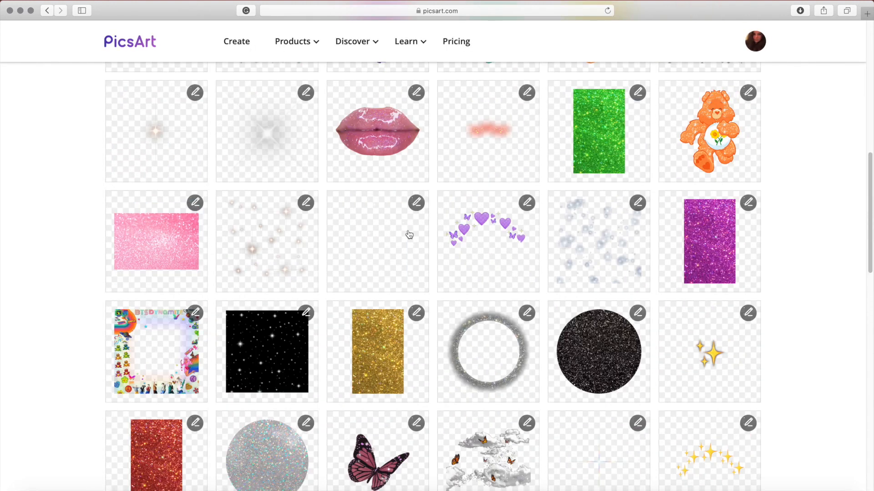
# Open the white glowing starburst sticker and save its image to the Desktop as Sparkle.
pyautogui.scroll(2, 409, 234)
pyautogui.click(284, 228)
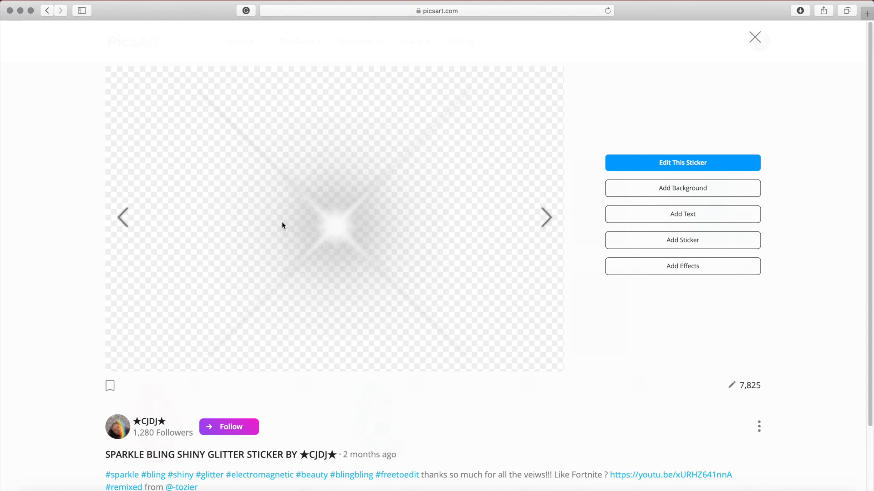
pyautogui.scroll(-3, 282, 225)
pyautogui.scroll(3, 282, 225)
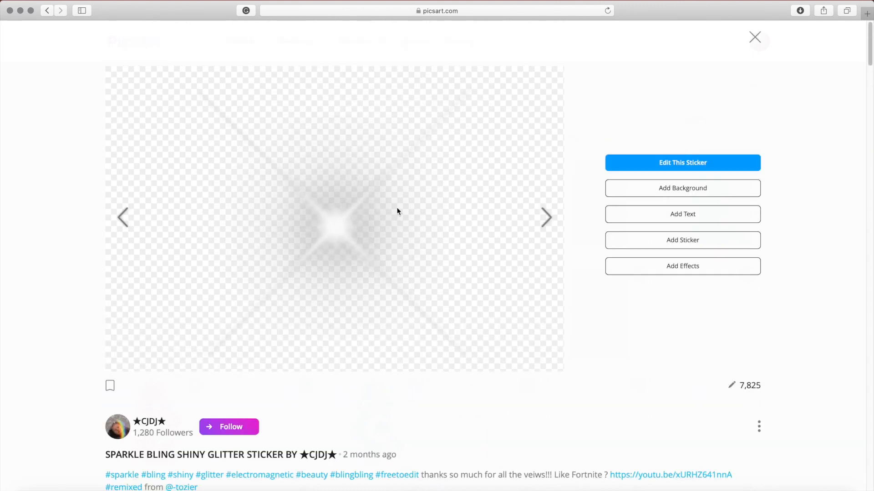
pyautogui.rightClick(321, 202)
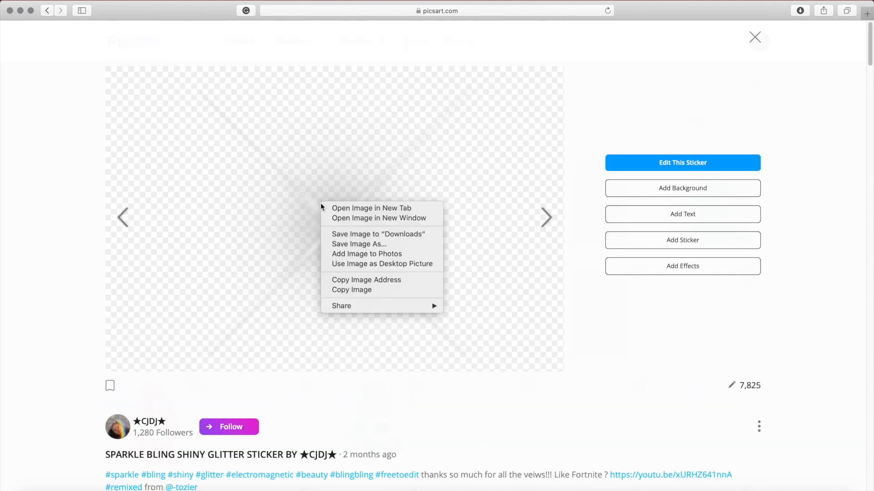
pyautogui.click(371, 246)
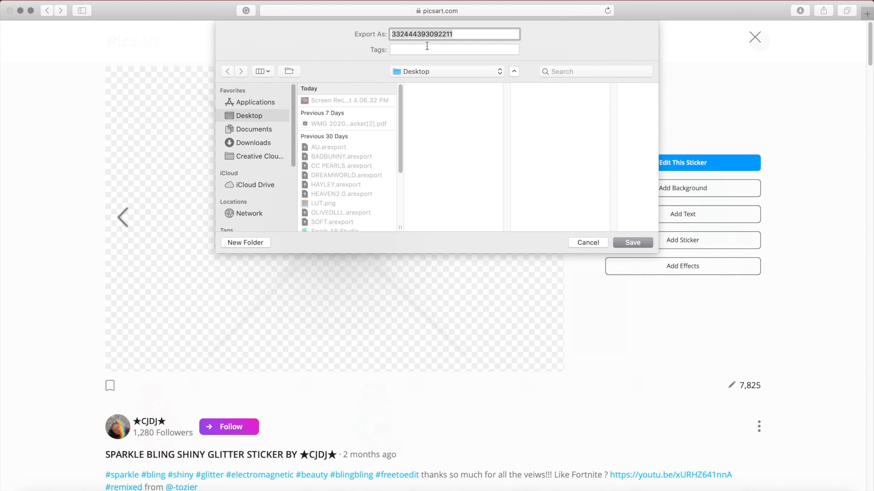
pyautogui.write('Sparkle')
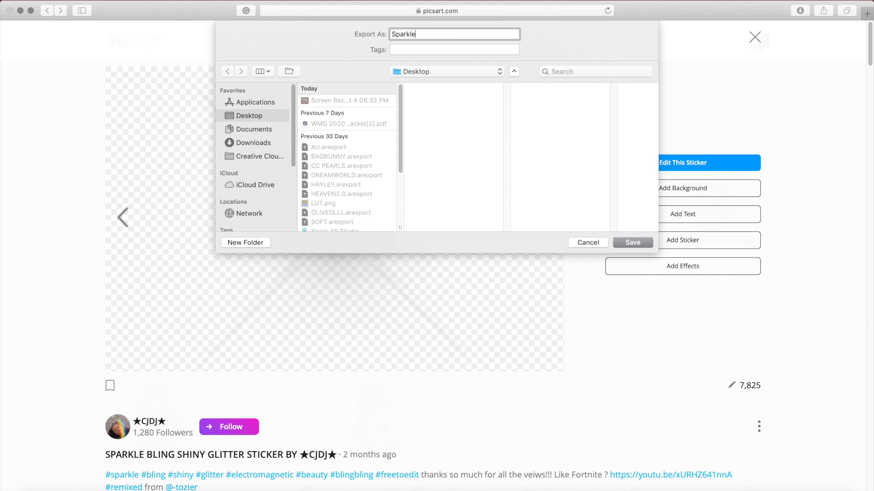
pyautogui.press('Return')
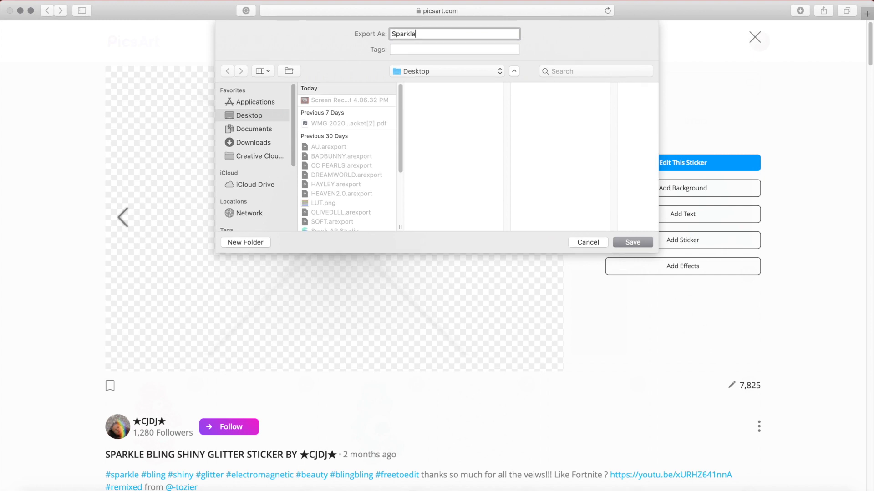
# Return to Spark AR Studio and import Sparkle.png from the Desktop into the assets.
pyautogui.click(799, 64)
pyautogui.click(20, 10)
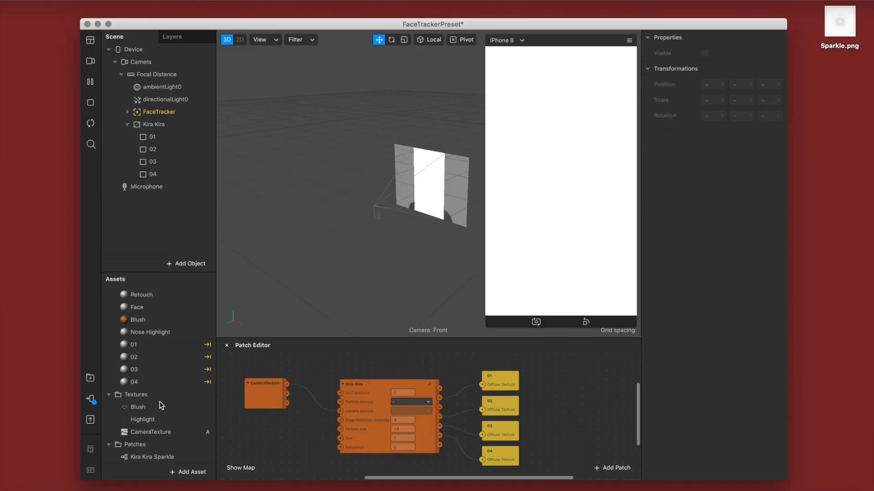
pyautogui.click(191, 473)
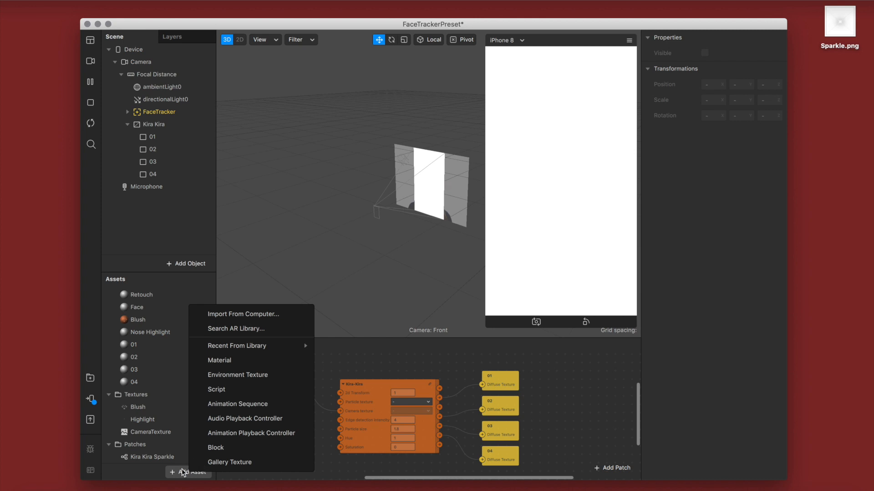
pyautogui.click(243, 314)
pyautogui.click(248, 97)
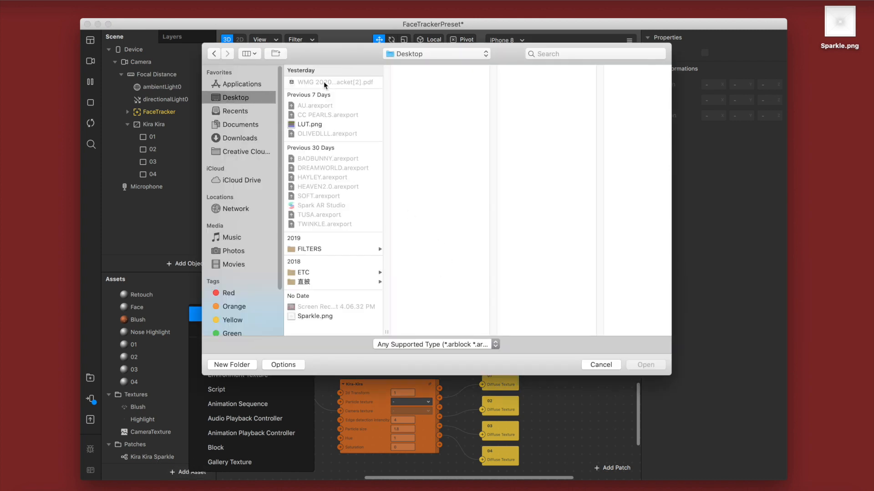
pyautogui.doubleClick(328, 315)
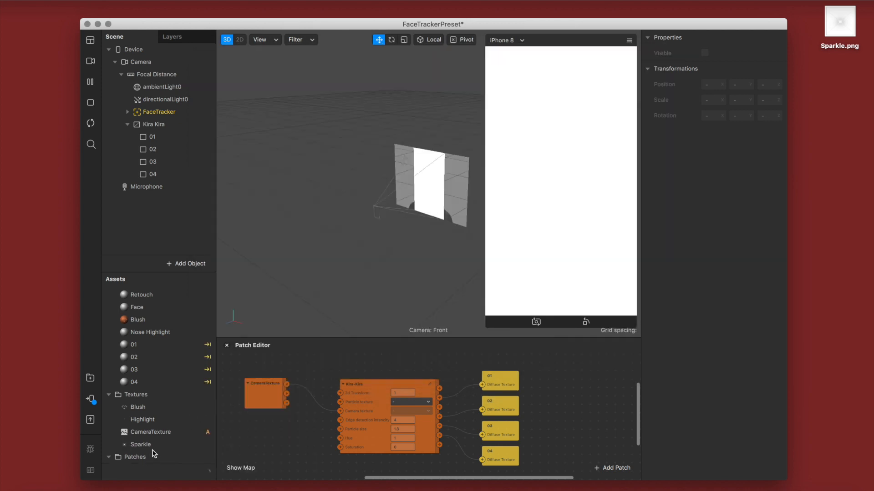
# Enable No compression for the Sparkle texture.
pyautogui.click(153, 450)
pyautogui.click(152, 451)
pyautogui.click(182, 440)
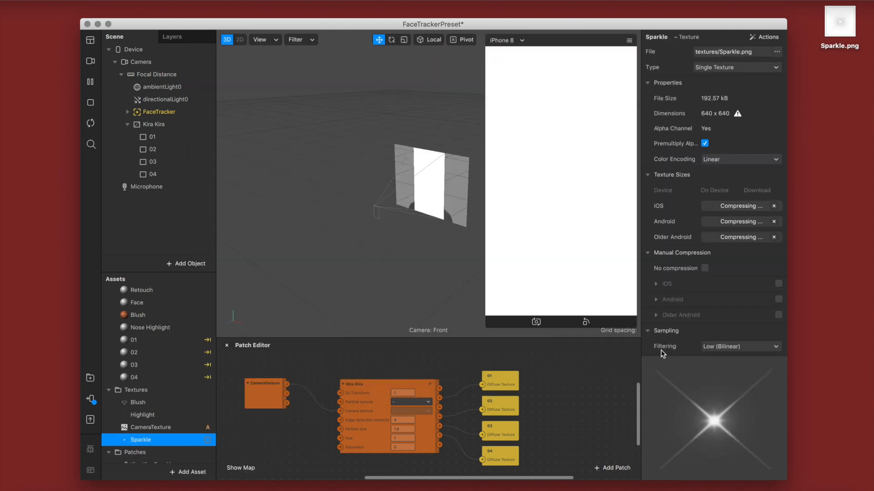
pyautogui.click(705, 276)
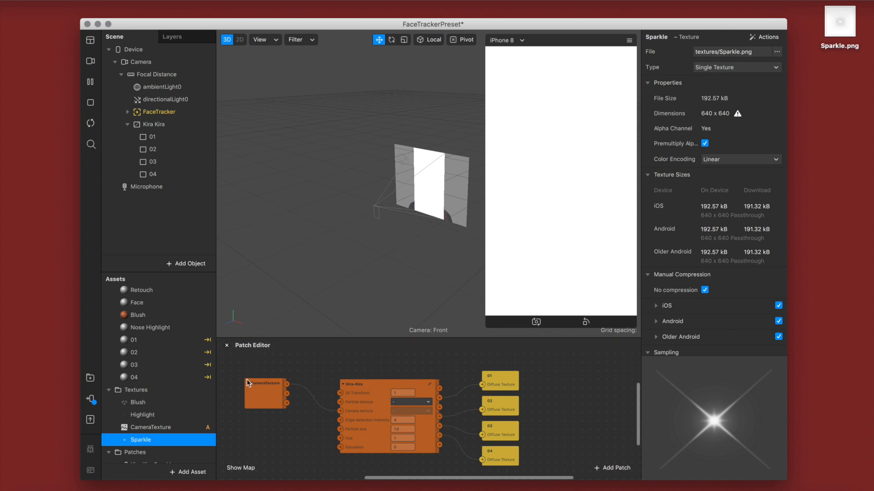
# Place the Sparkle texture above CameraTexture in the patch graph and connect its RGBA output to Kira-Kira's Particle texture input.
pyautogui.moveTo(168, 439); pyautogui.dragTo(276, 433)
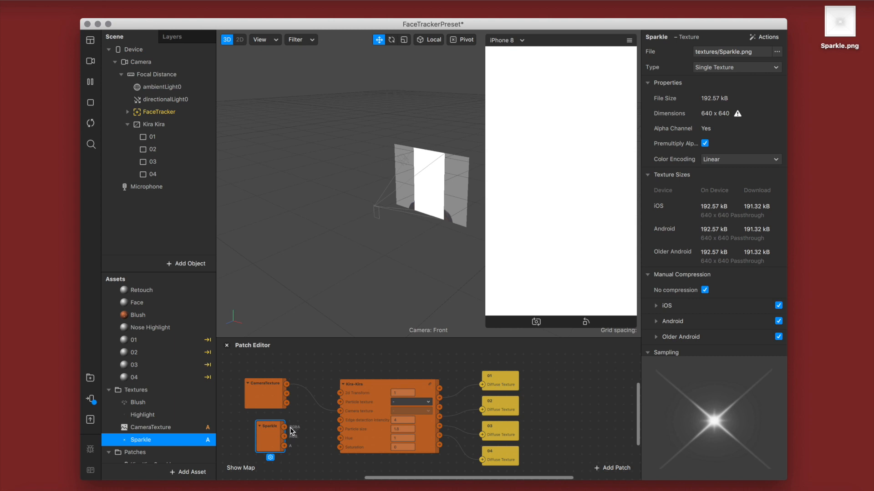
pyautogui.moveTo(276, 432); pyautogui.dragTo(260, 364)
pyautogui.moveTo(271, 408); pyautogui.dragTo(275, 459)
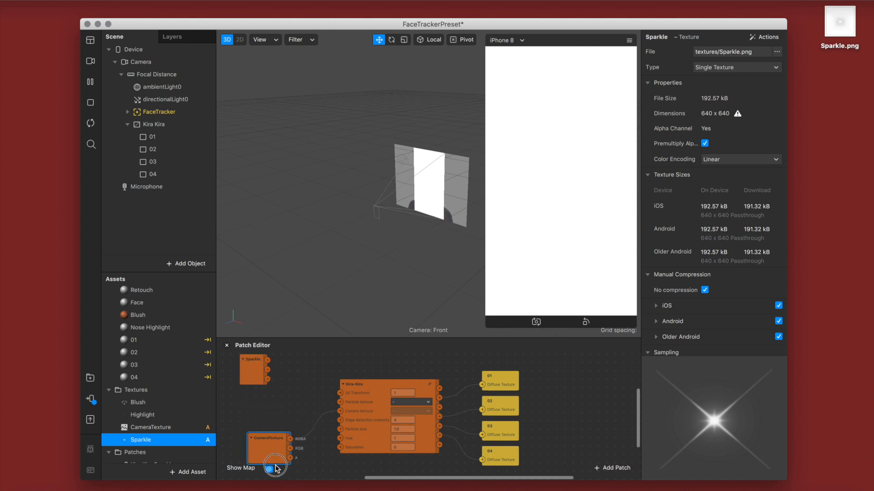
pyautogui.moveTo(258, 381); pyautogui.dragTo(339, 402)
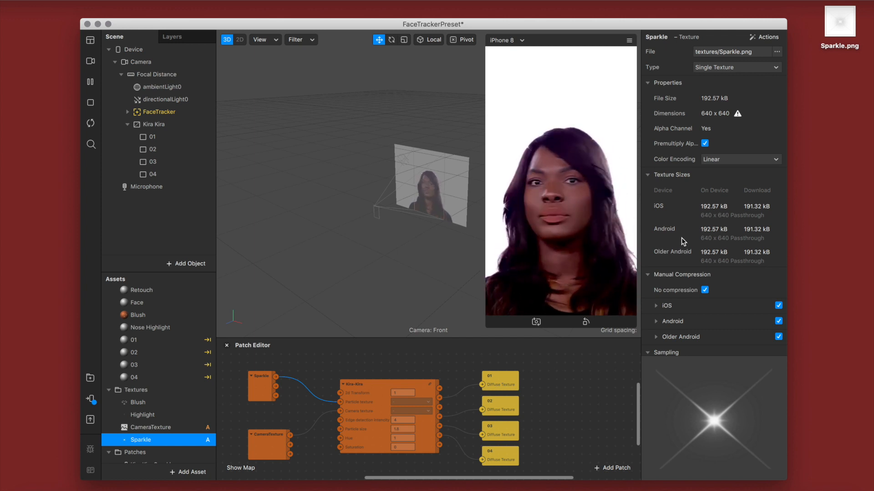
# Adjust the Kira-Kira patch's edge detection intensity and set its particle size to 1.4.
pyautogui.click(402, 419)
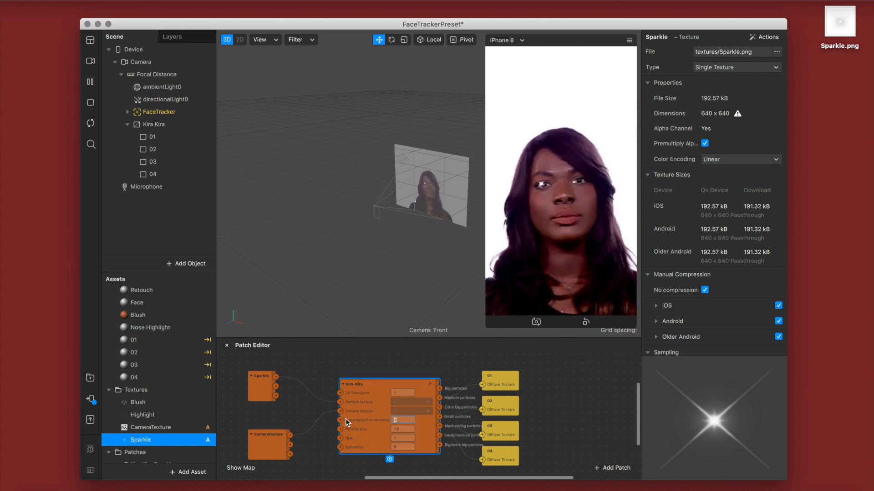
pyautogui.write('8')
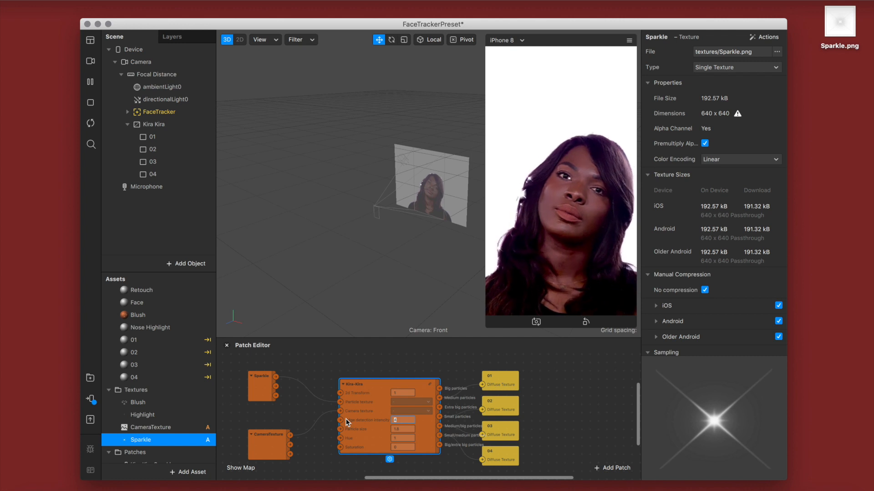
pyautogui.write('.5')
pyautogui.press('Return')
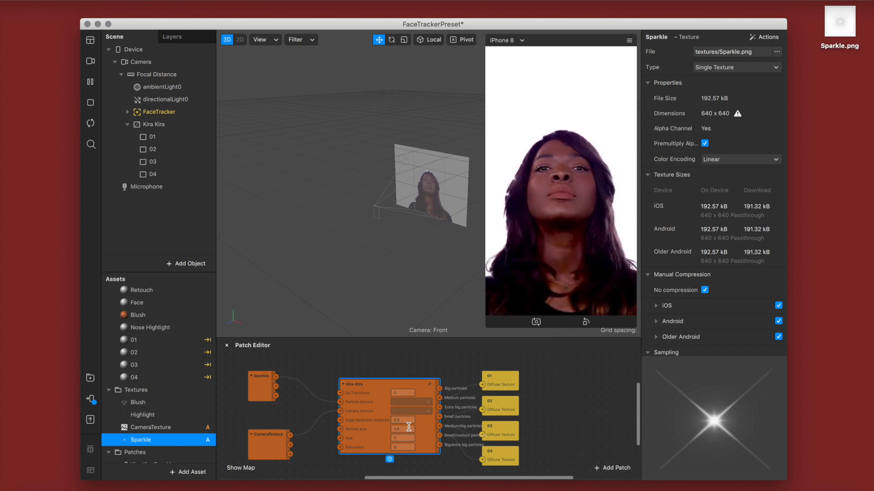
# Set the Kira-Kira patch's saturation to 0.8.
pyautogui.click(399, 438)
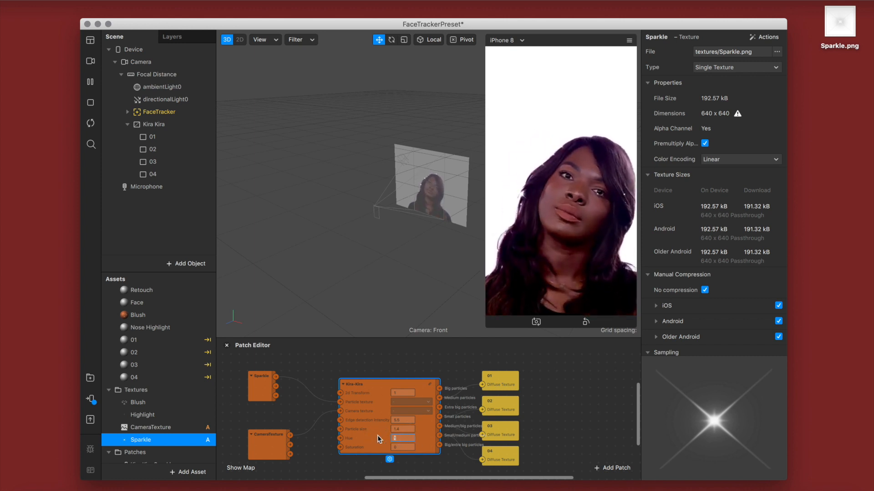
pyautogui.click(408, 447)
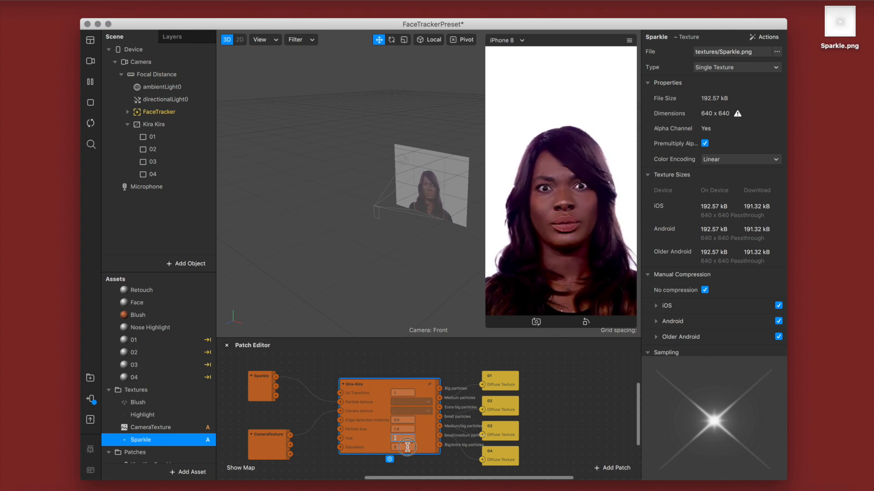
pyautogui.write('0.8')
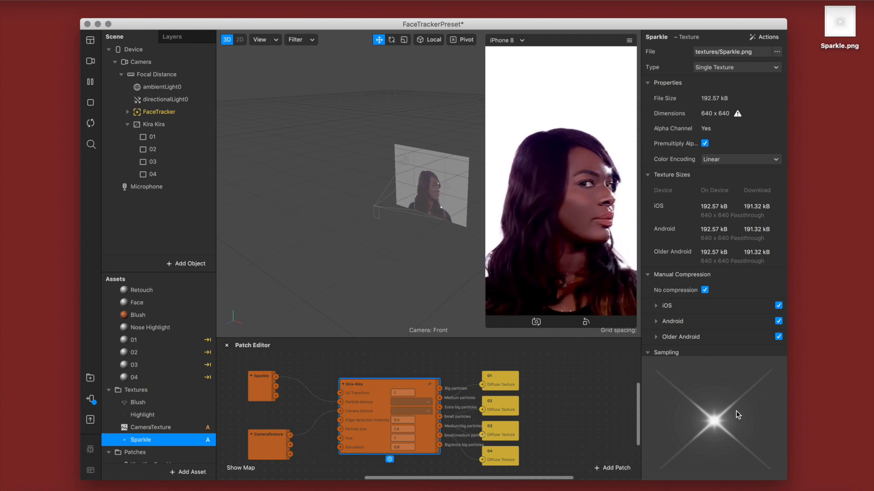
# Set the blend mode of materials 01, 02, 03 and 04 to Add.
pyautogui.click(134, 341)
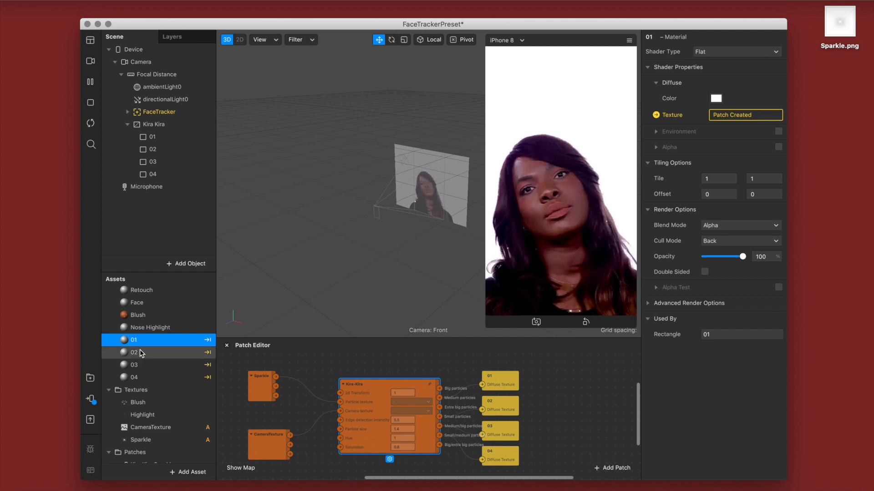
pyautogui.keyDown('shift'); pyautogui.click(151, 375); pyautogui.keyUp('shift')
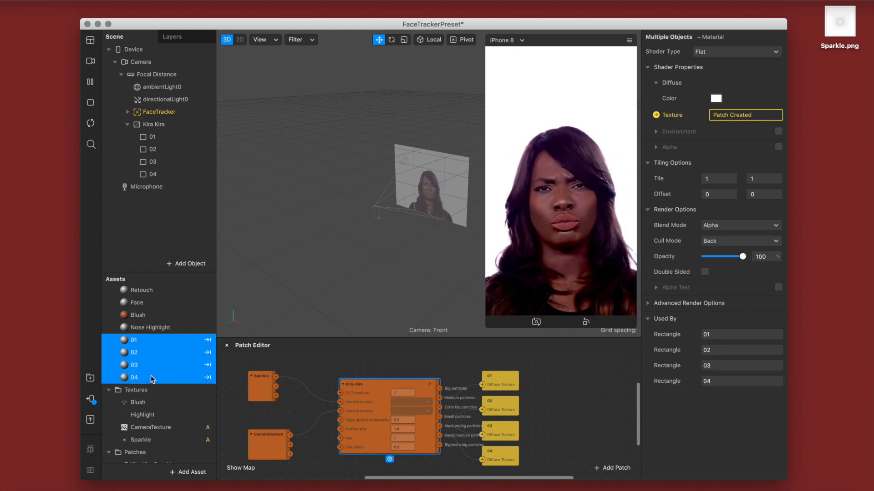
pyautogui.click(734, 225)
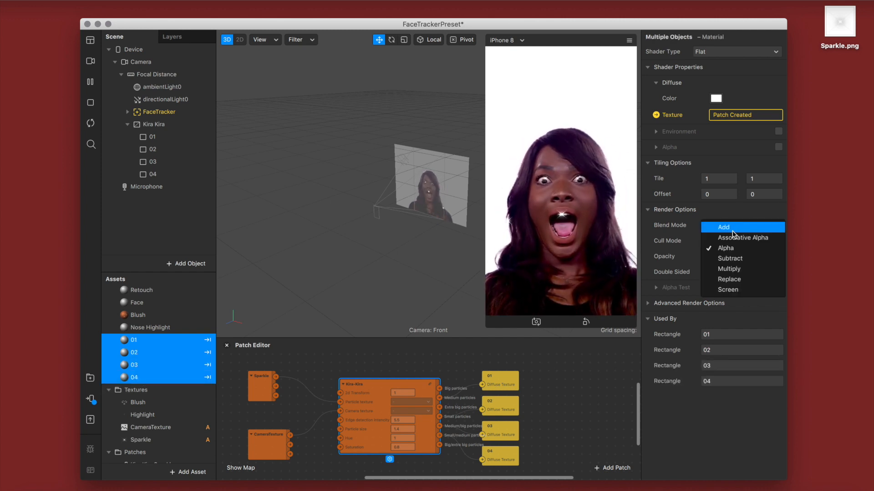
pyautogui.click(731, 227)
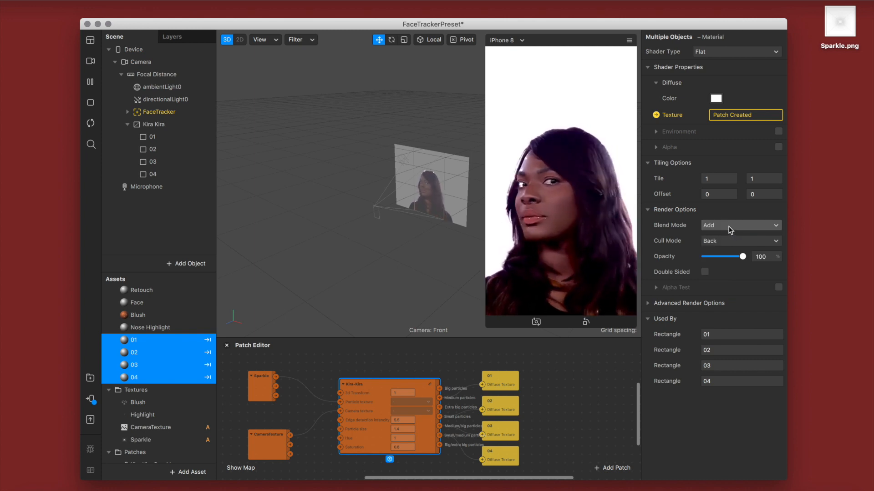
# Set material 02's diffuse color to pink with hue 348°, saturation 54% and brightness 100%.
pyautogui.click(142, 343)
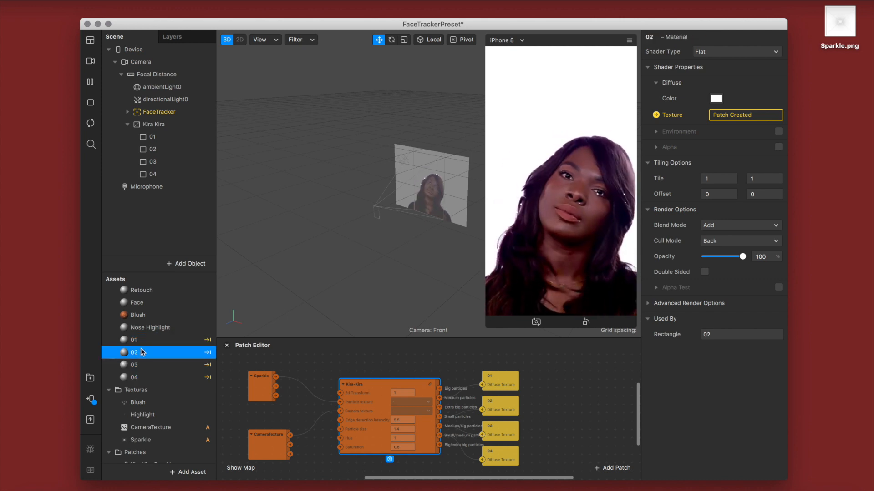
pyautogui.click(718, 97)
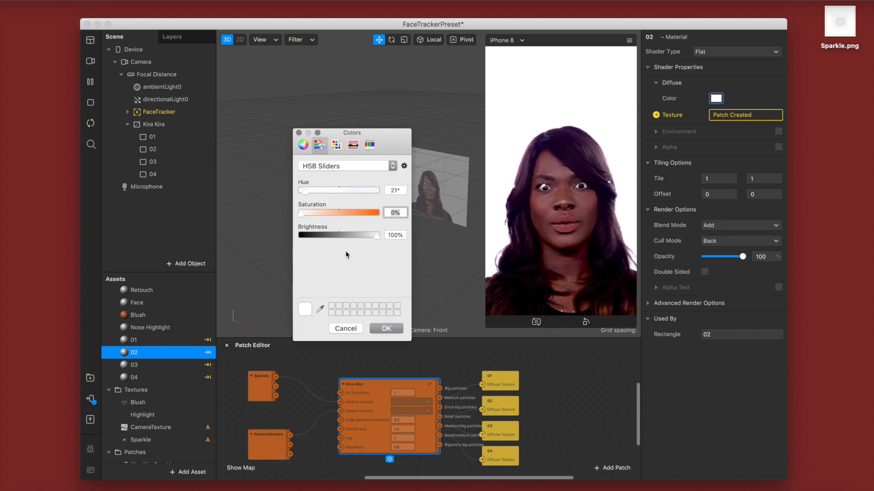
pyautogui.moveTo(317, 195); pyautogui.dragTo(343, 213)
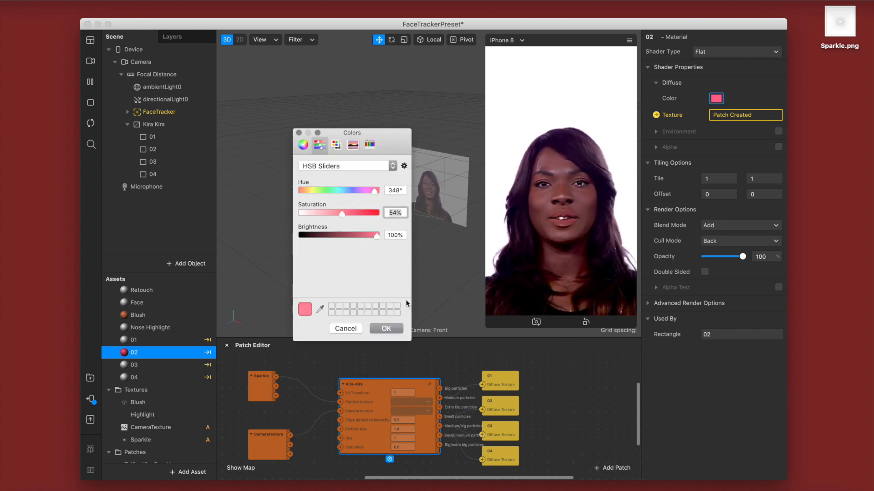
pyautogui.click(381, 328)
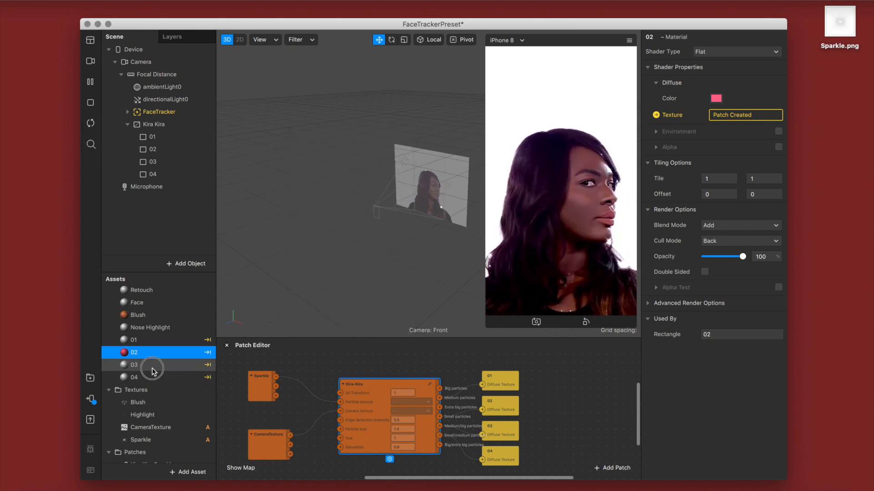
# Set material 03's diffuse color to a medium-saturated purple.
pyautogui.click(152, 371)
pyautogui.click(716, 99)
pyautogui.moveTo(334, 190); pyautogui.dragTo(340, 213)
pyautogui.click(387, 329)
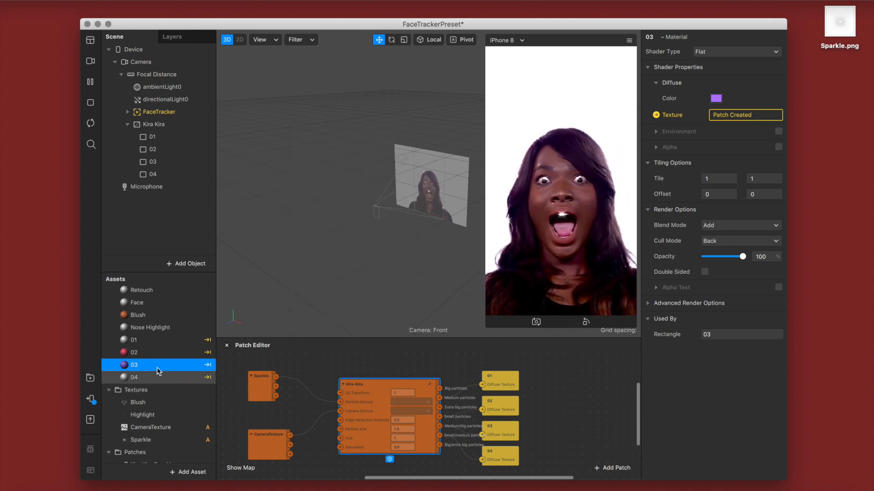
# Set material 04's diffuse color to green with hue 121°, saturation 53% and brightness 80%.
pyautogui.click(136, 377)
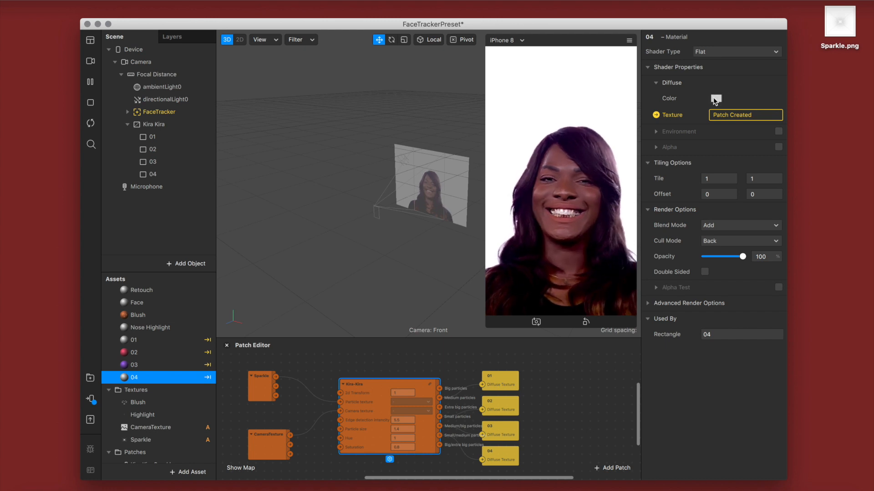
pyautogui.click(715, 99)
pyautogui.moveTo(343, 194)
pyautogui.mouseDown()
pyautogui.moveTo(324, 195)
pyautogui.moveTo(352, 211)
pyautogui.moveTo(341, 212)
pyautogui.moveTo(327, 193)
pyautogui.mouseUp()
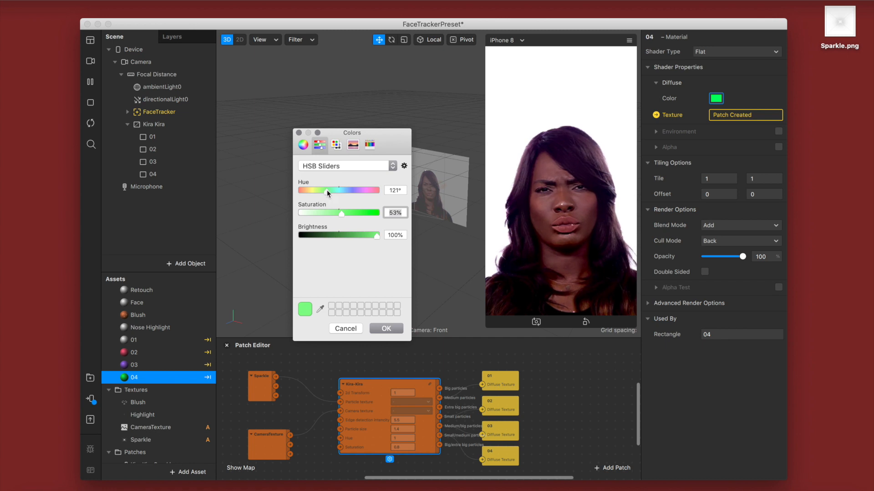
pyautogui.moveTo(367, 237); pyautogui.dragTo(362, 241)
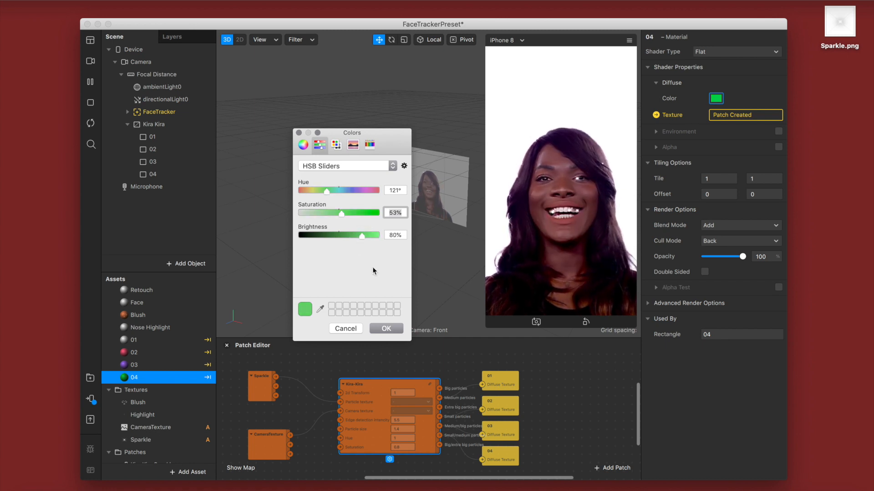
pyautogui.click(385, 329)
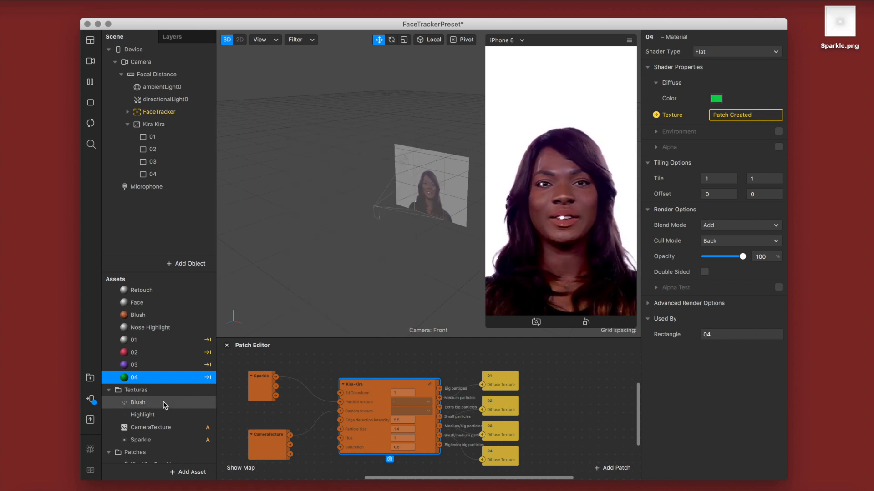
# Set material 01's diffuse color to orange with hue 33°, saturation 62% and brightness 100%.
pyautogui.click(136, 340)
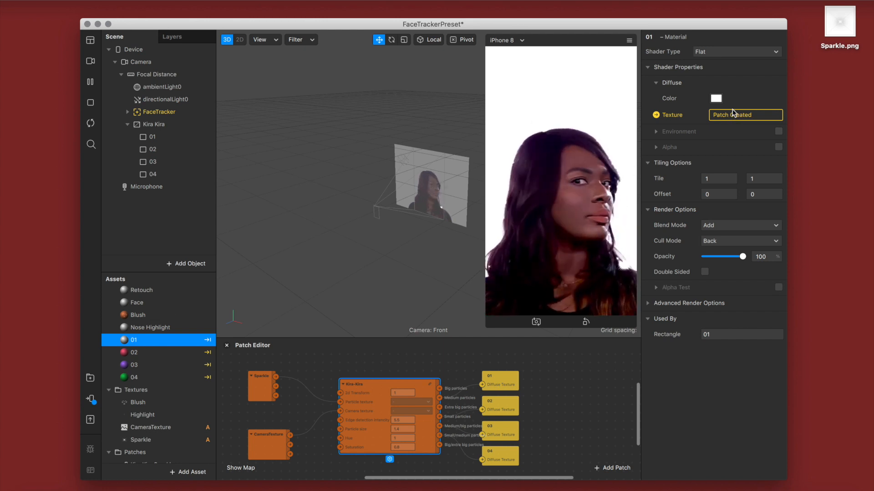
pyautogui.click(715, 104)
pyautogui.moveTo(323, 191); pyautogui.dragTo(308, 192)
pyautogui.click(349, 214)
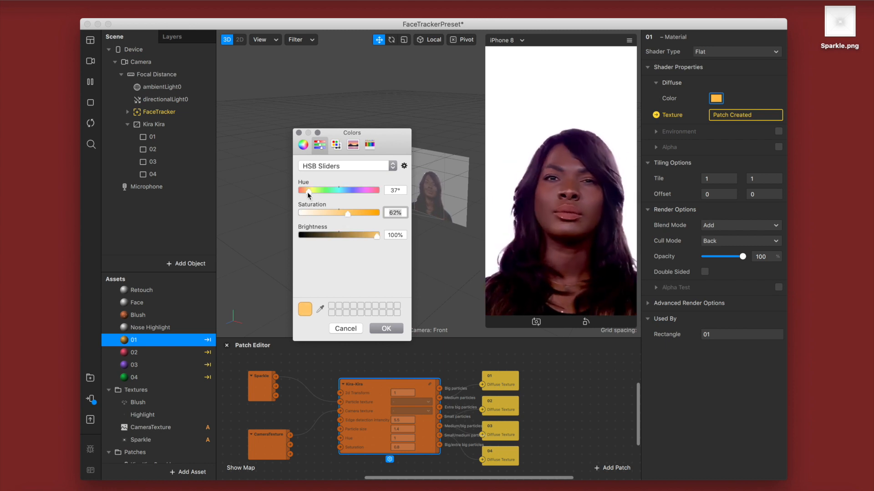
pyautogui.moveTo(308, 194); pyautogui.dragTo(307, 192)
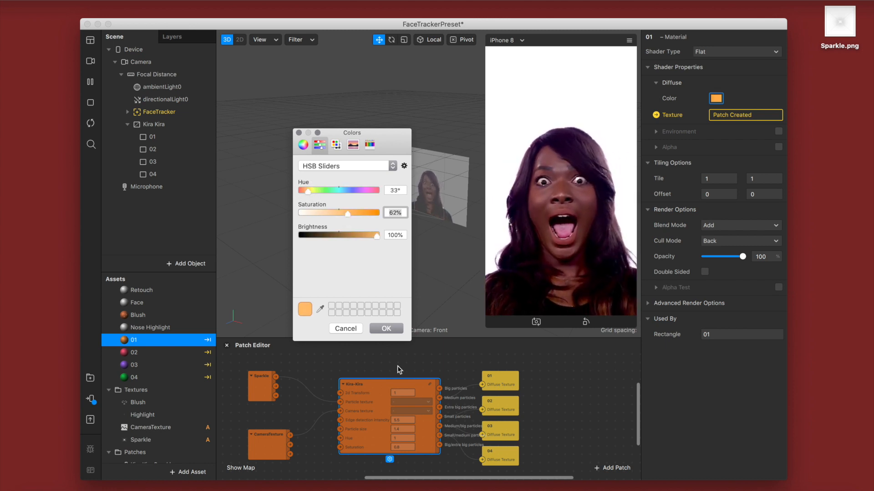
pyautogui.click(391, 332)
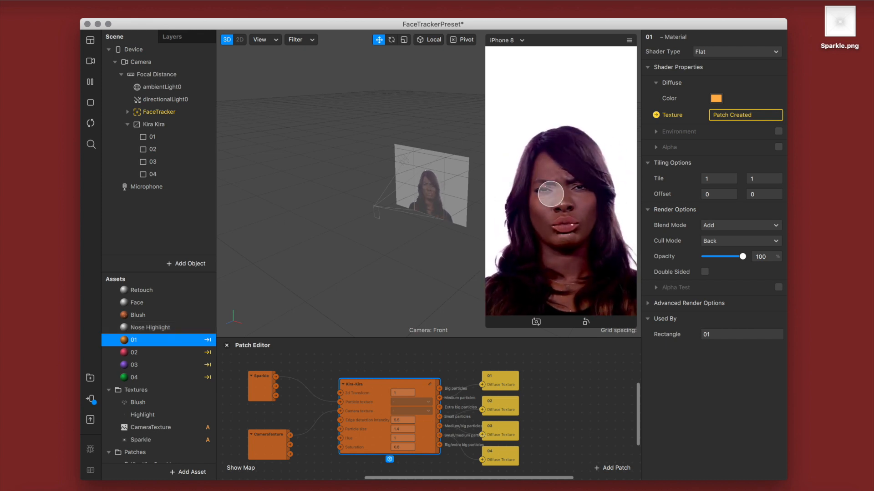
# Set the opacity of material 01 to 80% and of material 02 to 90%.
pyautogui.click(758, 257)
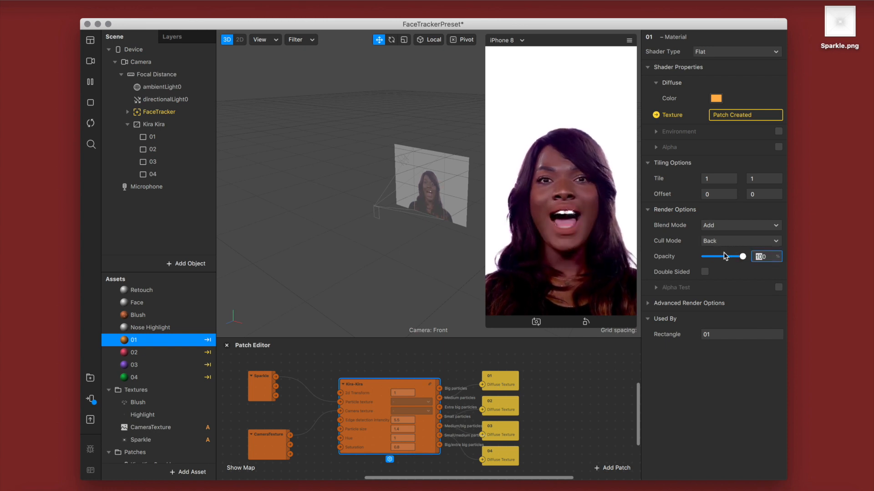
pyautogui.write('80')
pyautogui.press('Return')
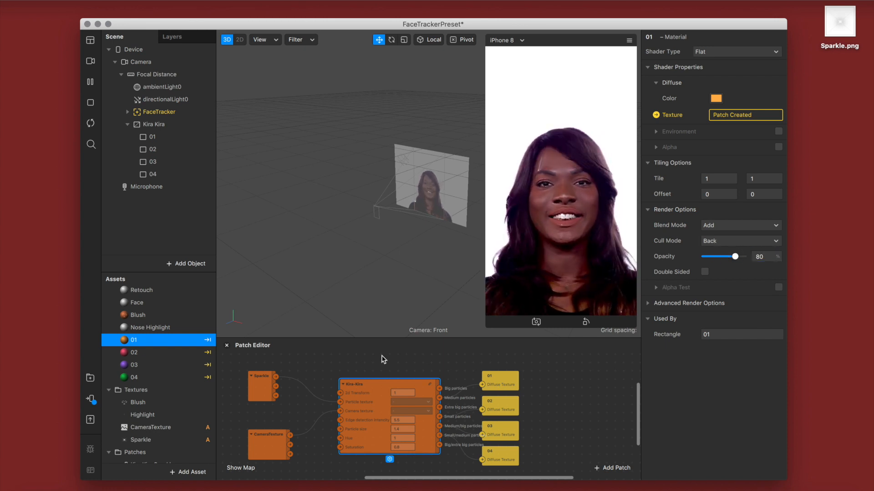
pyautogui.click(195, 350)
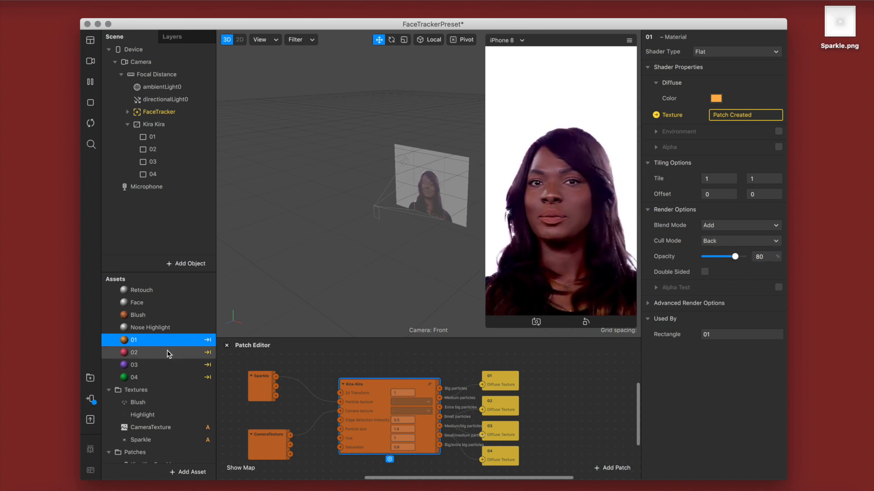
pyautogui.click(763, 257)
pyautogui.write('90')
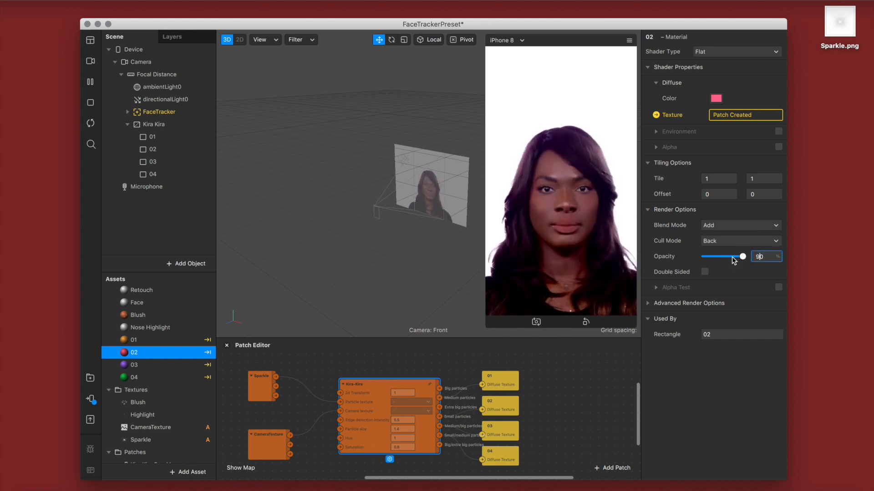
pyautogui.press('Return')
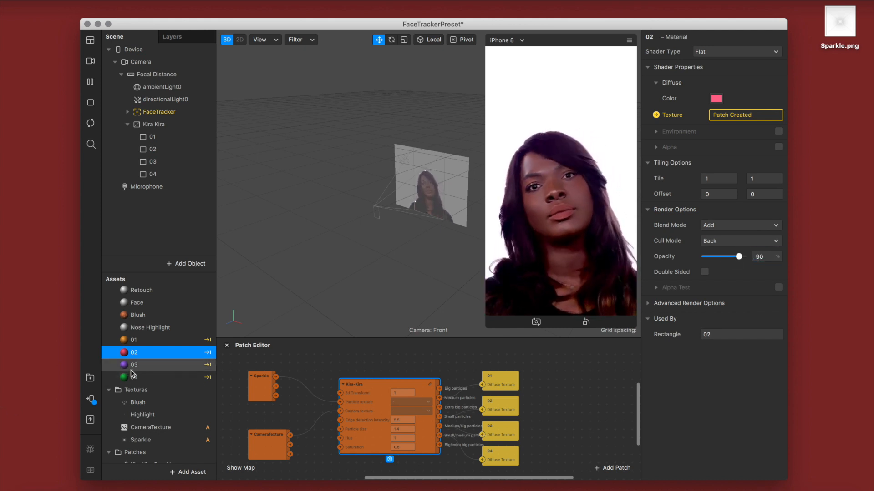
# Set the opacity of material 03 to 70% and of material 04 to 60%, and clear the selection.
pyautogui.click(194, 365)
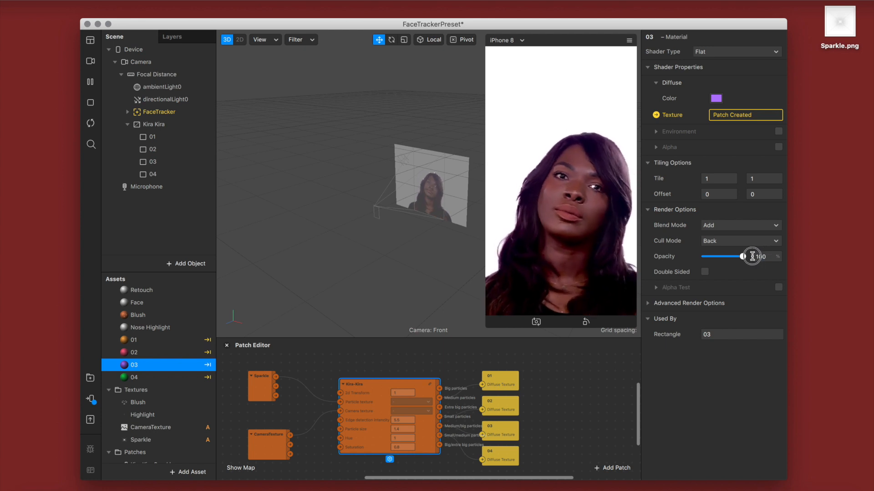
pyautogui.moveTo(761, 256); pyautogui.dragTo(706, 260)
pyautogui.write('70')
pyautogui.press('Return')
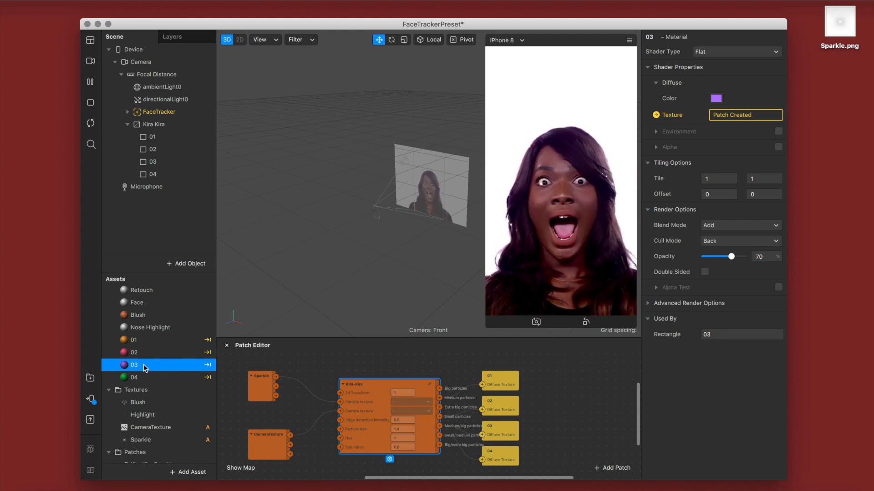
pyautogui.click(146, 378)
pyautogui.moveTo(772, 257); pyautogui.dragTo(638, 255)
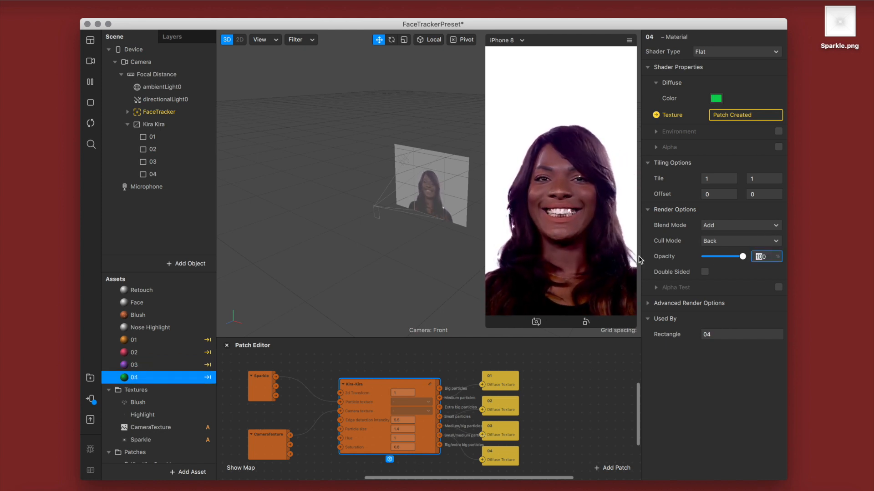
pyautogui.write('60')
pyautogui.press('Return')
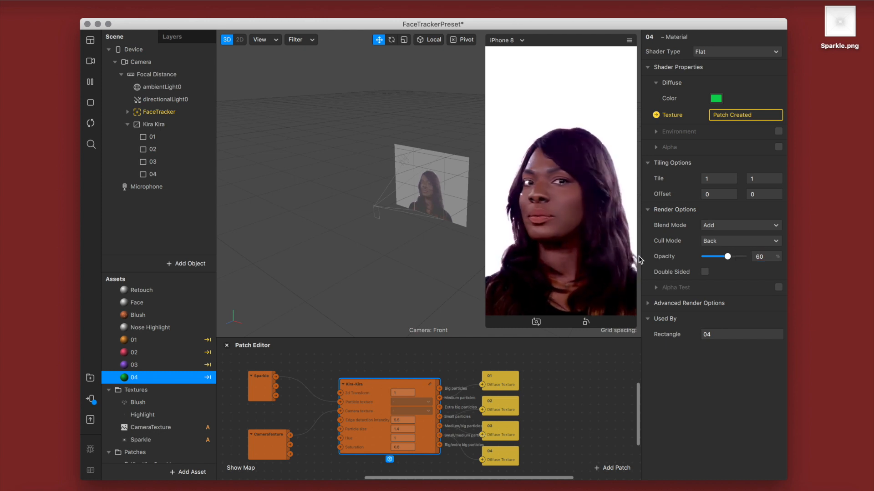
pyautogui.click(639, 259)
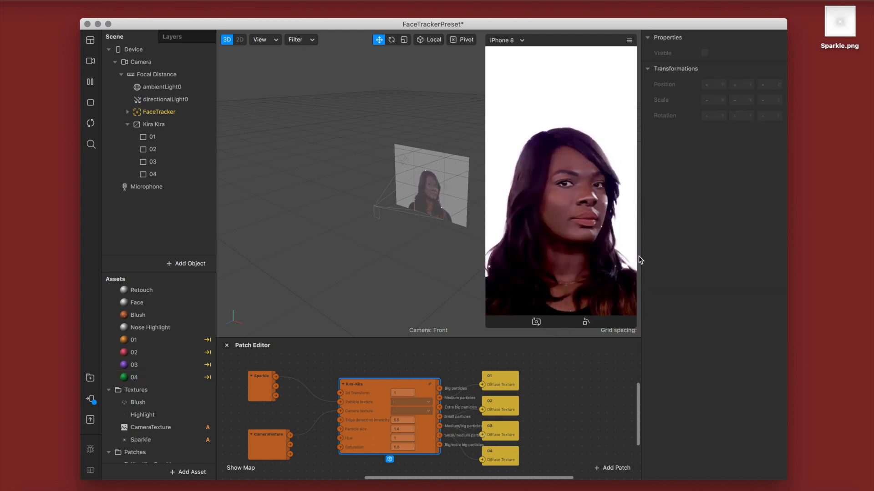
# Send the effect to the connected phone for preview in Spark AR Player.
pyautogui.click(90, 400)
pyautogui.click(220, 364)
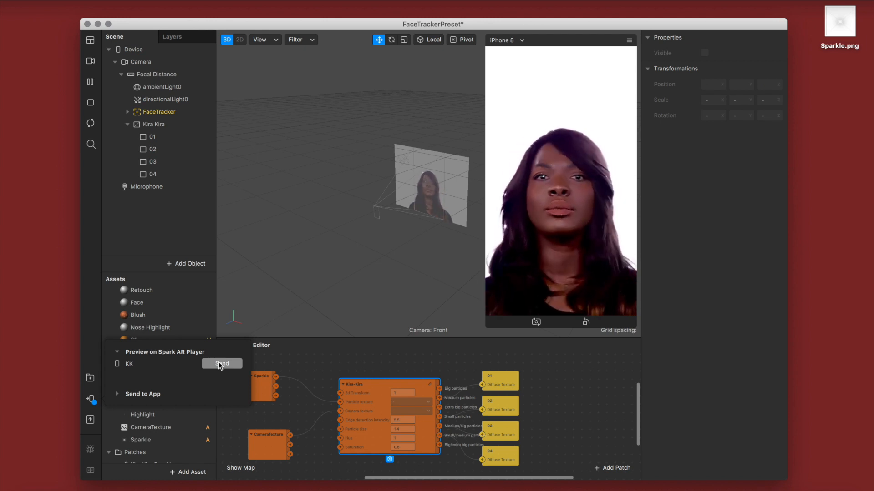
# Switch to Photoshop and open Sparkle.png from the Desktop.
pyautogui.click(400, 489)
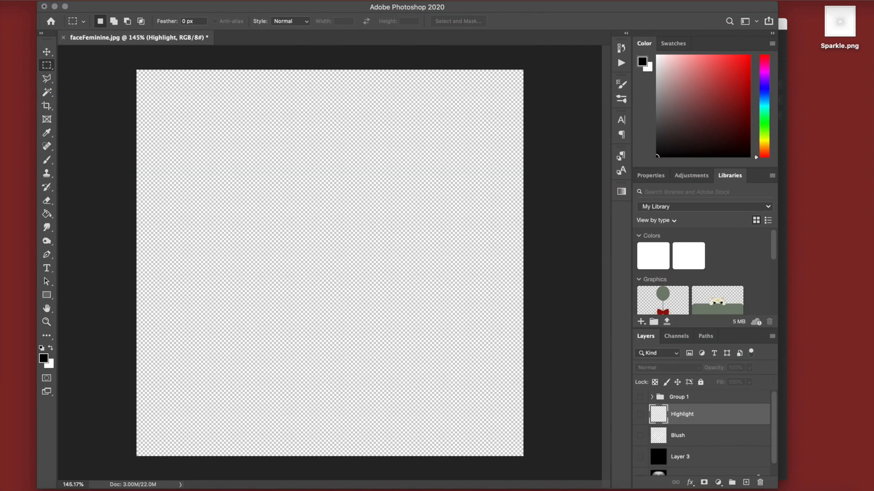
pyautogui.click(73, 1)
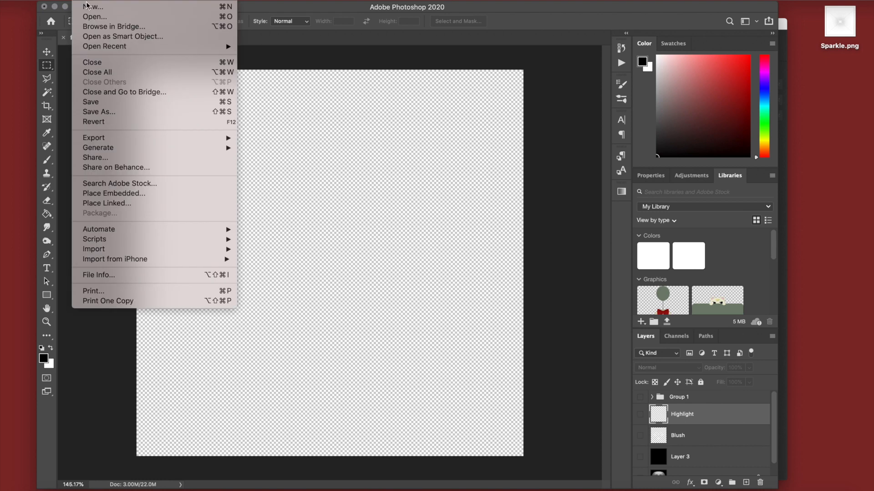
pyautogui.click(91, 20)
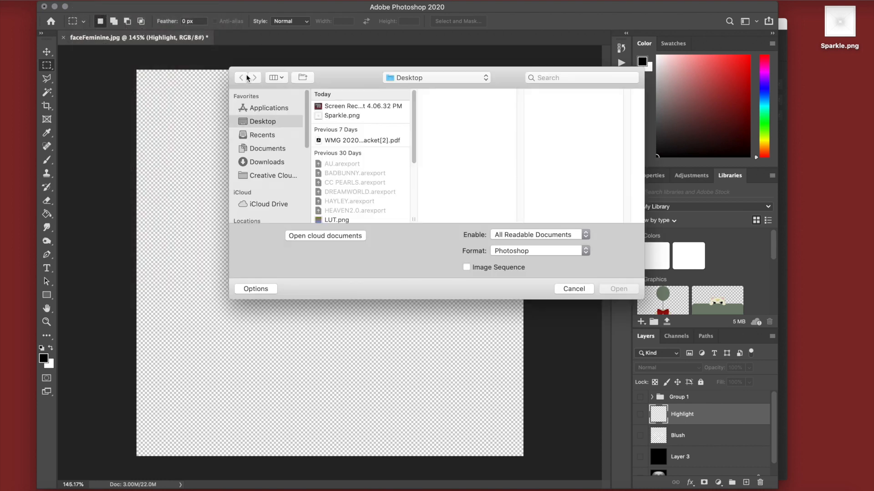
pyautogui.doubleClick(331, 117)
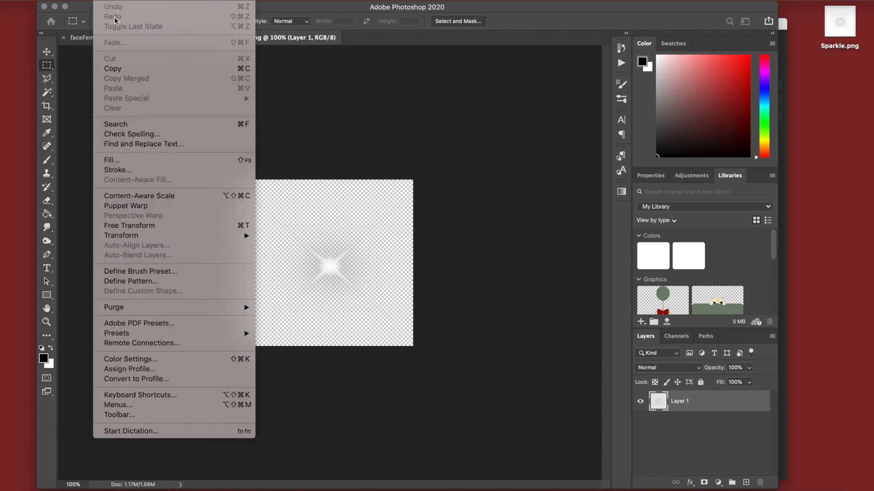
# Use Free Transform to squash the sparkle on Layer 1 vertically by lowering its upper edge, keeping the full width.
pyautogui.click(123, 226)
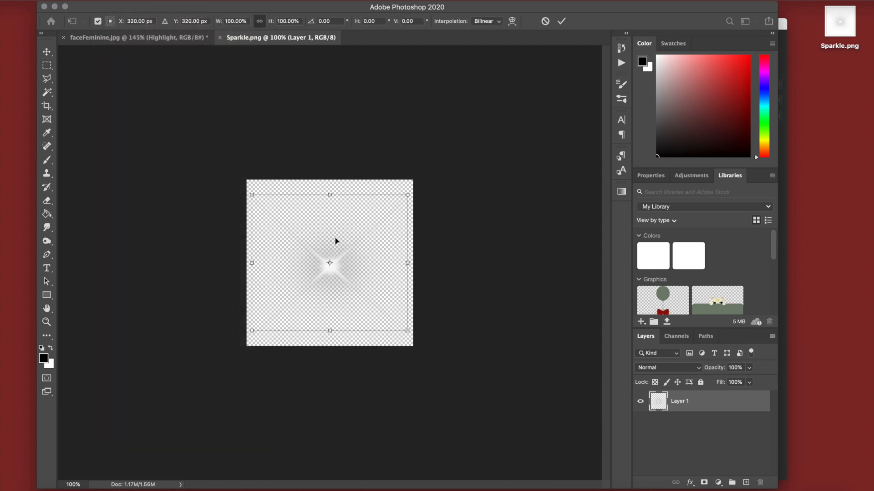
pyautogui.moveTo(330, 196); pyautogui.dragTo(329, 206)
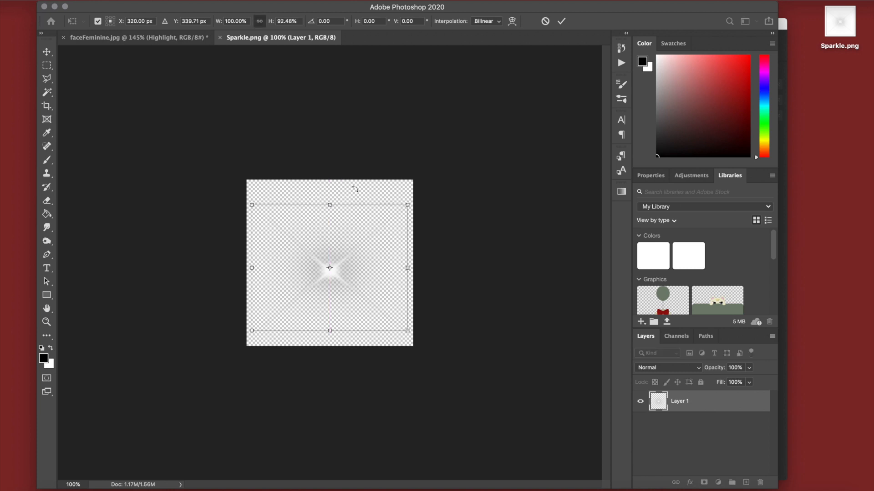
pyautogui.moveTo(330, 204); pyautogui.dragTo(329, 208)
pyautogui.press('Return')
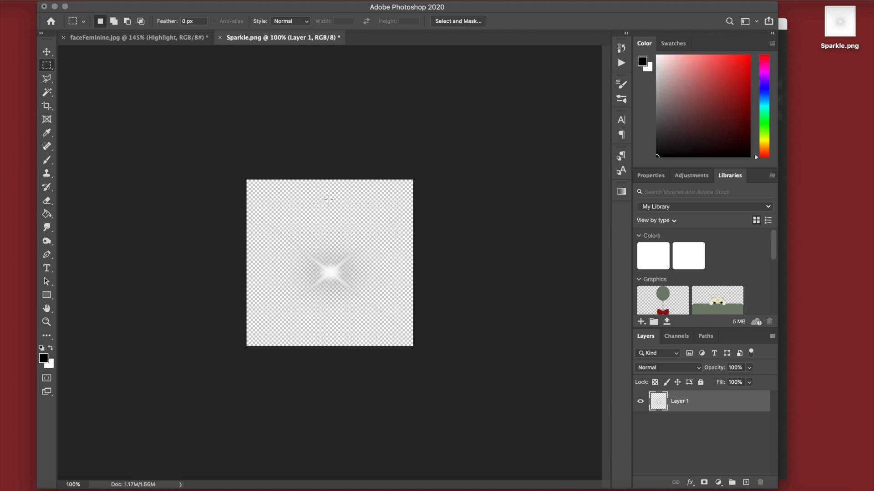
# Export the squashed sparkle as Sparkle.png to the Desktop, replacing the existing file, and close its document without saving.
pyautogui.click(85, 0)
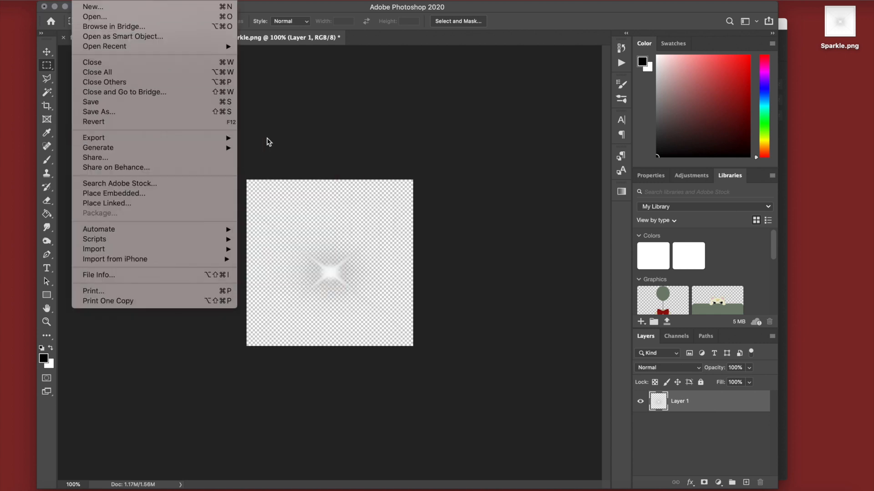
pyautogui.moveTo(220, 137)
pyautogui.click(282, 138)
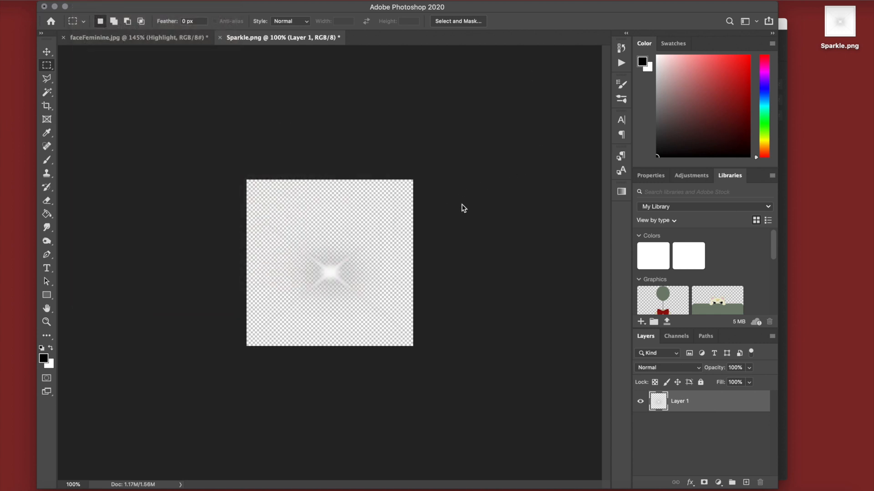
pyautogui.press('Return')
pyautogui.click(511, 132)
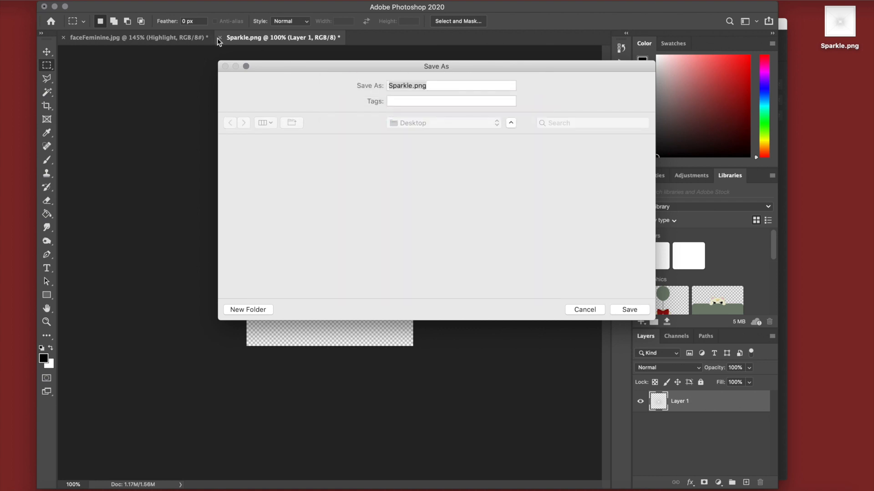
pyautogui.click(219, 37)
pyautogui.click(402, 170)
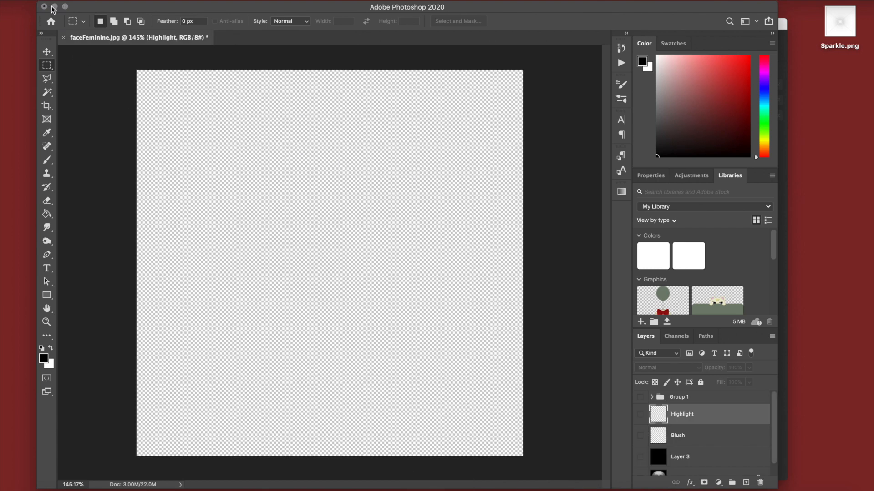
# Switch back to Spark AR Studio, replace the Sparkle texture with Sparkle.png from the Desktop, and send the effect to the connected phone.
pyautogui.click(54, 9)
pyautogui.click(152, 440)
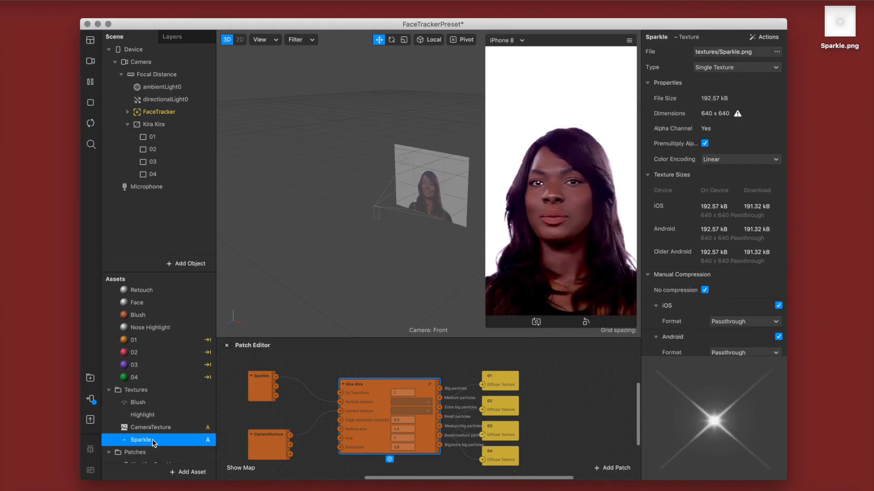
pyautogui.rightClick(153, 441)
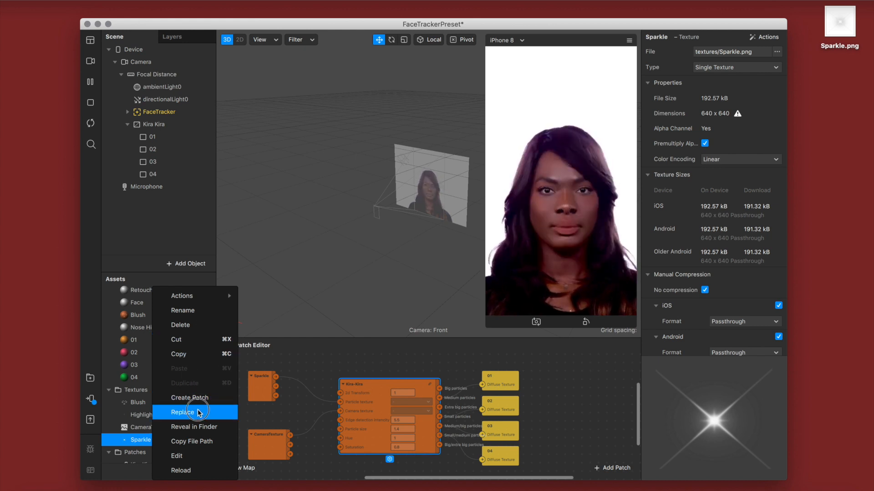
pyautogui.click(214, 412)
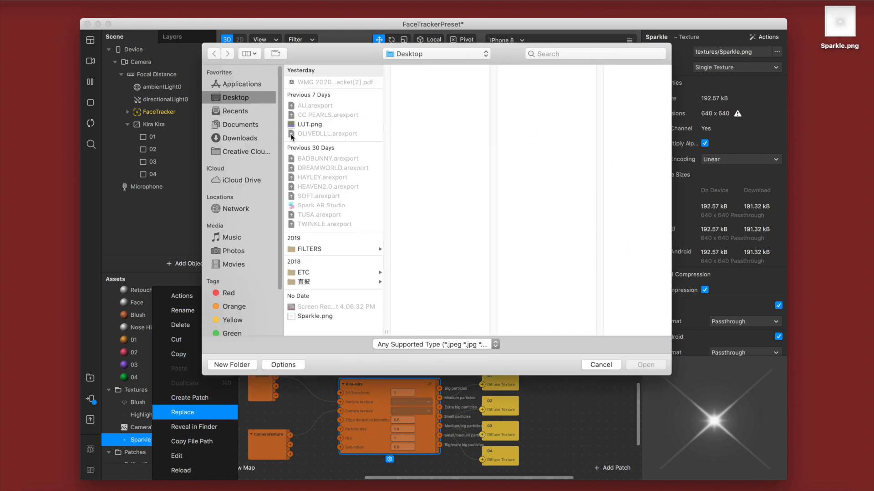
pyautogui.doubleClick(312, 317)
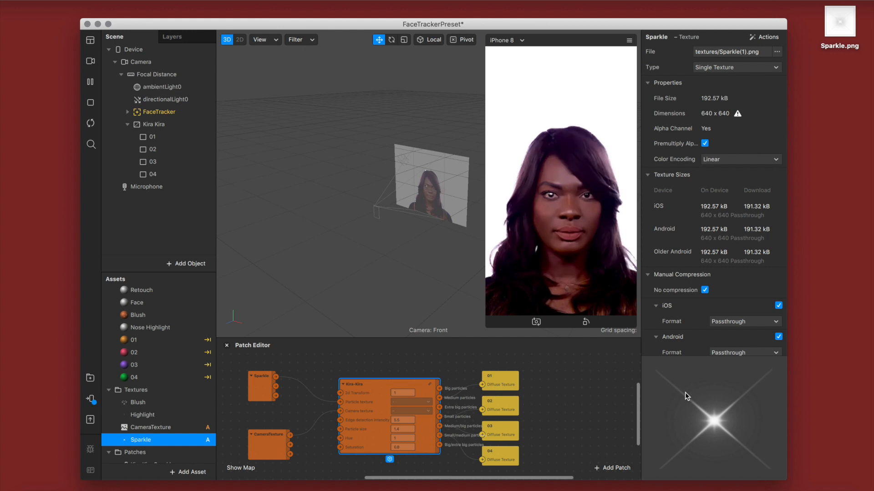
pyautogui.click(90, 399)
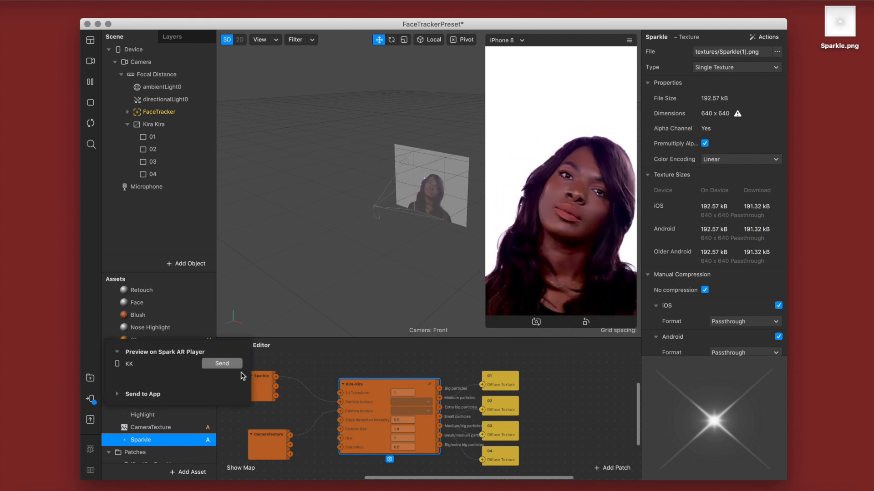
pyautogui.click(238, 363)
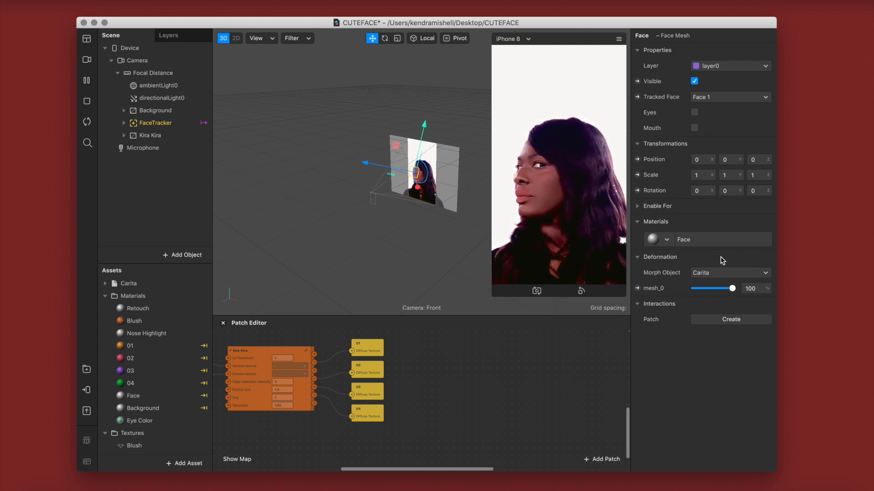
# In the project properties, deselect the Facebook platform and review the Face Tracking capability's options.
pyautogui.click(200, 1)
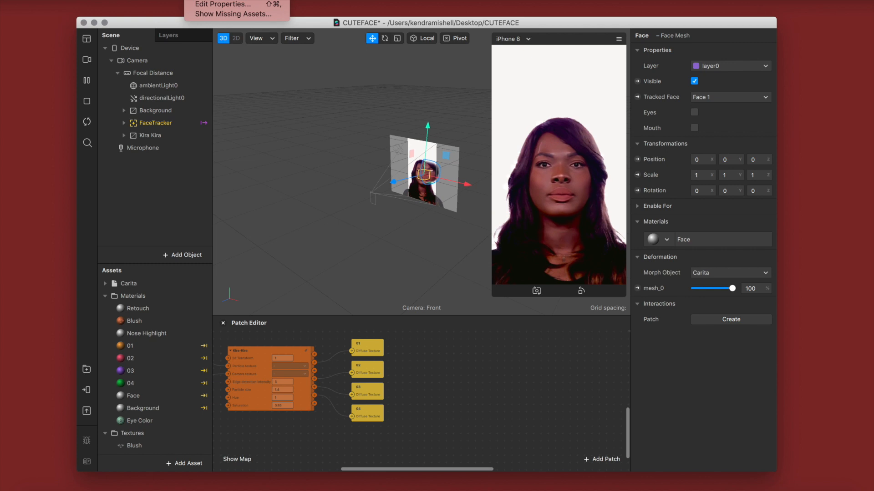
pyautogui.click(203, 4)
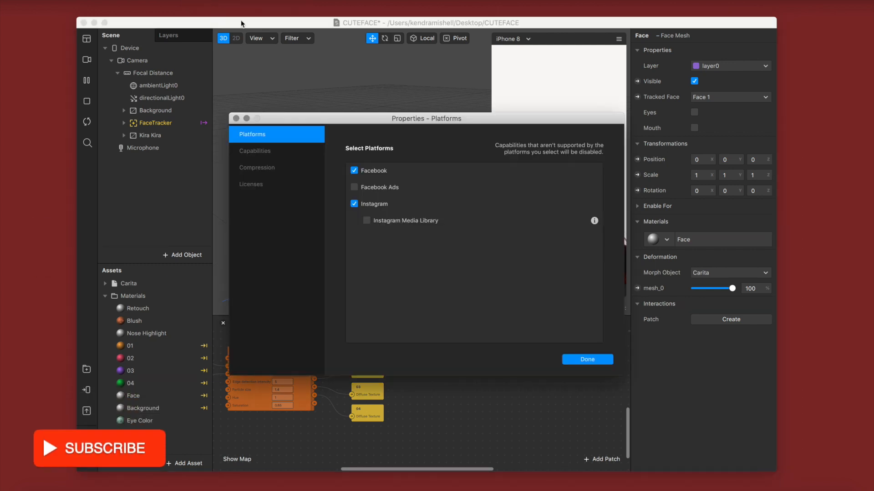
pyautogui.click(354, 171)
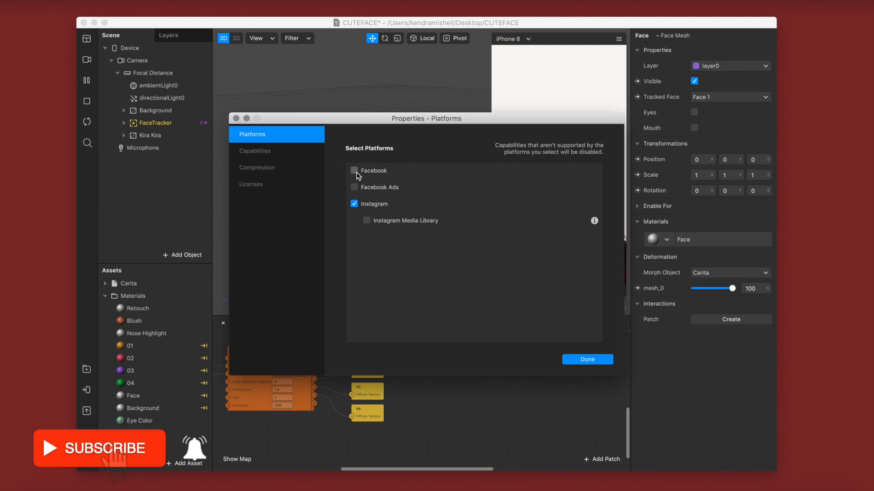
pyautogui.click(274, 148)
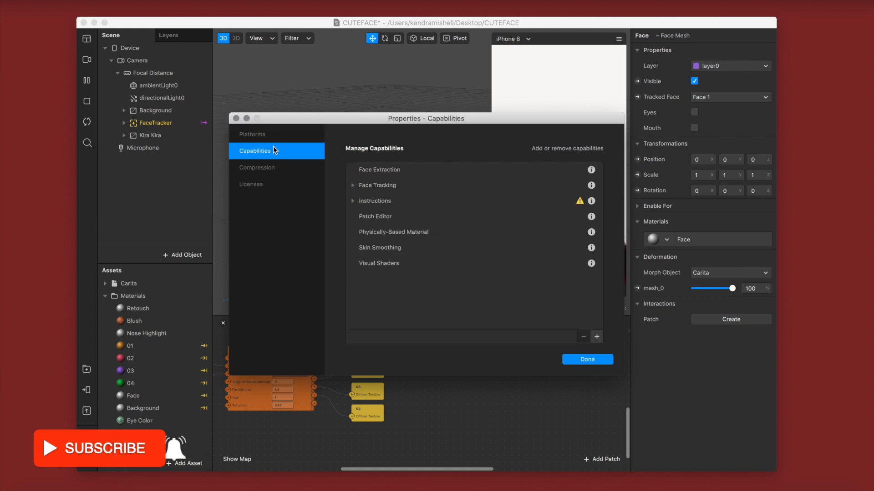
pyautogui.click(353, 185)
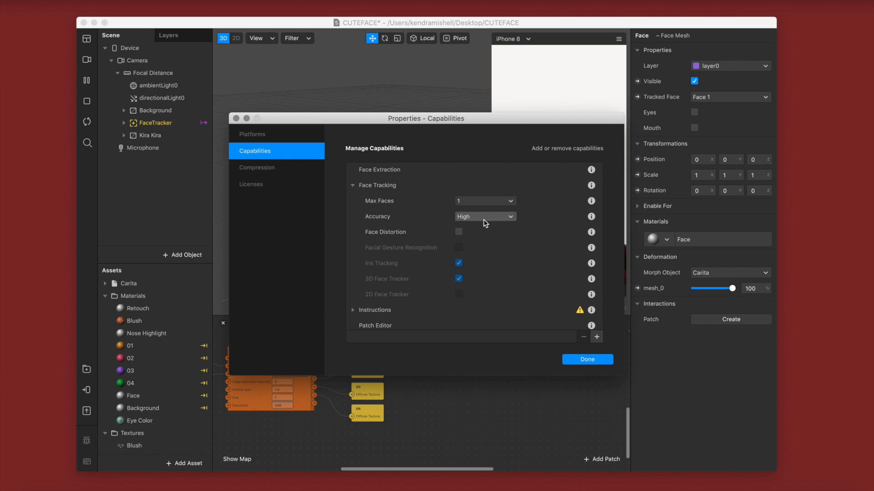
pyautogui.click(594, 360)
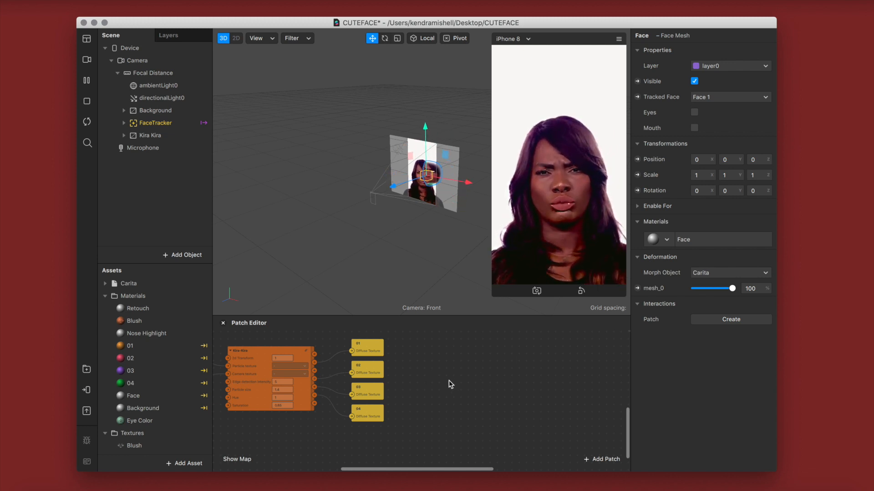
# Add a Slider UI patch with Visible enabled and connect its Slider Value to a patch for the Face mesh's mesh_0 deformation.
pyautogui.rightClick(414, 366)
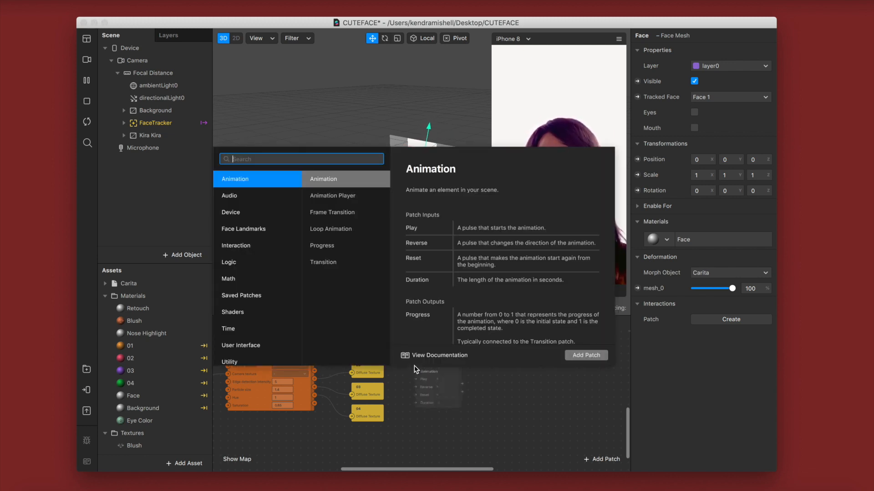
pyautogui.write('sli')
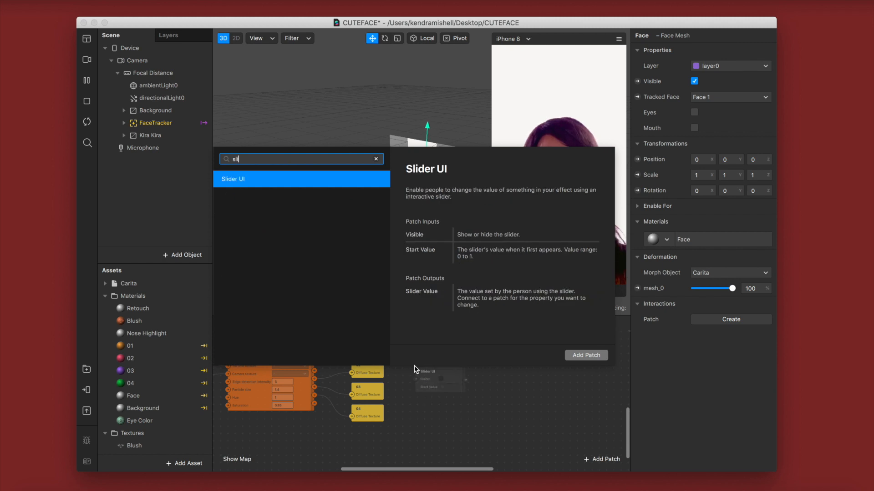
pyautogui.doubleClick(320, 181)
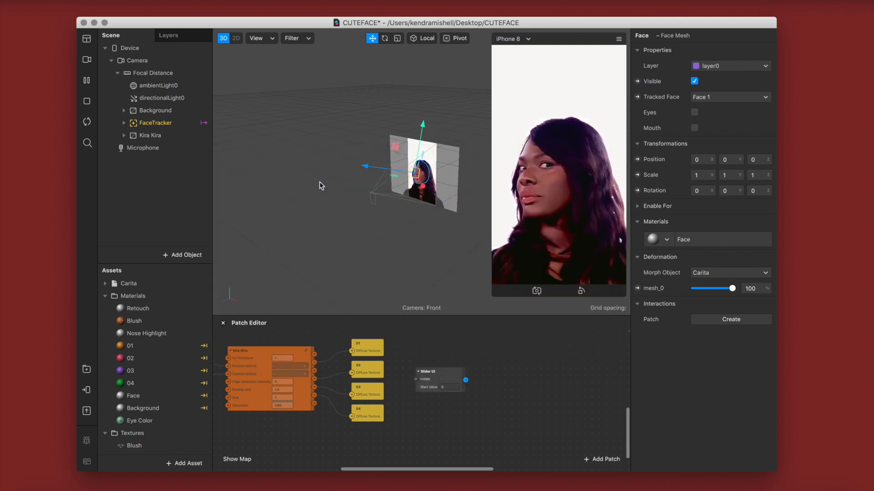
pyautogui.click(440, 380)
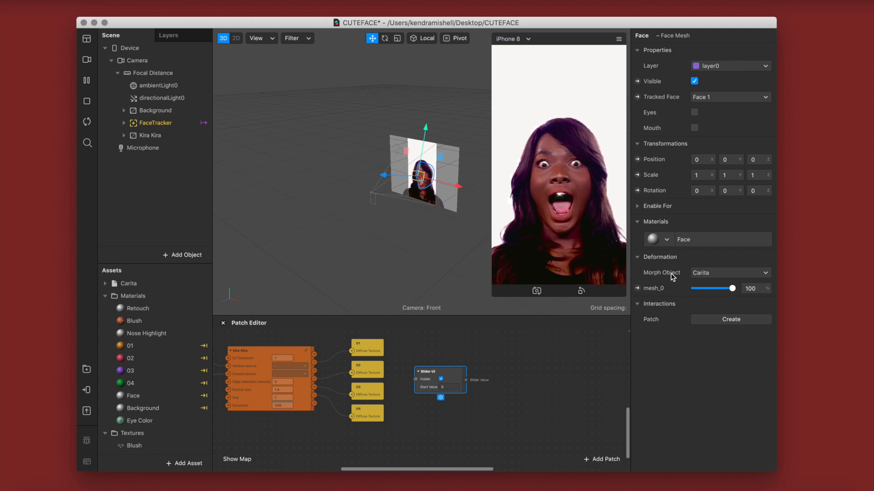
pyautogui.click(637, 288)
pyautogui.moveTo(439, 406); pyautogui.dragTo(514, 374)
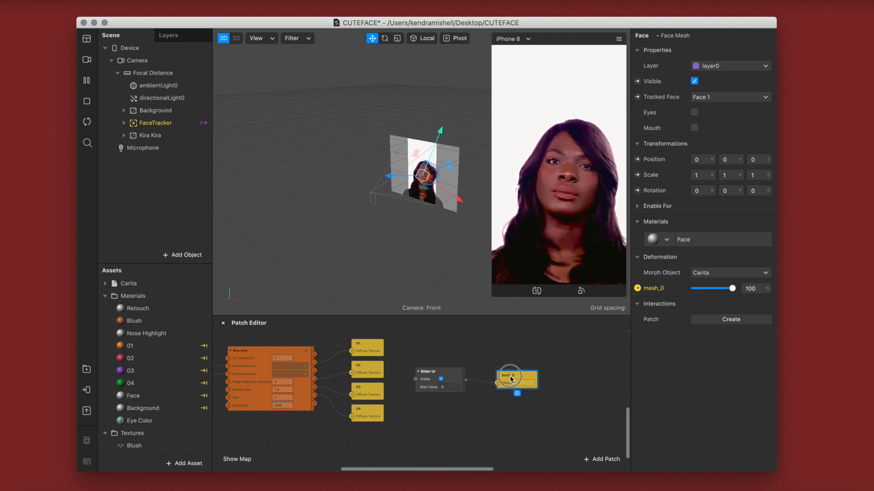
# Set the Start Value of the Slider UI patch to 1.
pyautogui.click(448, 387)
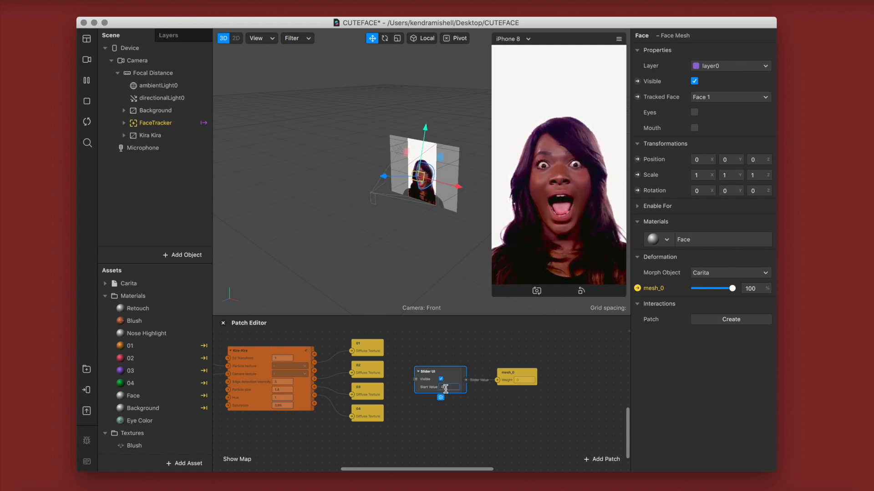
pyautogui.write('1')
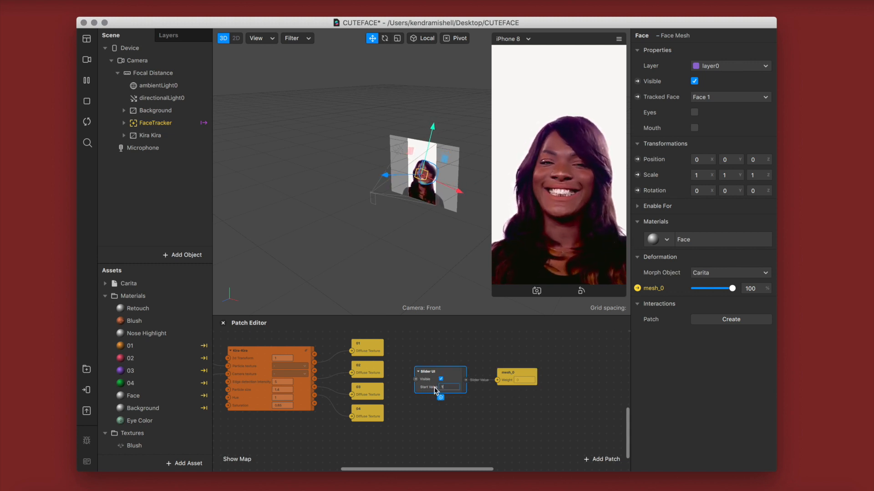
pyautogui.press('Return')
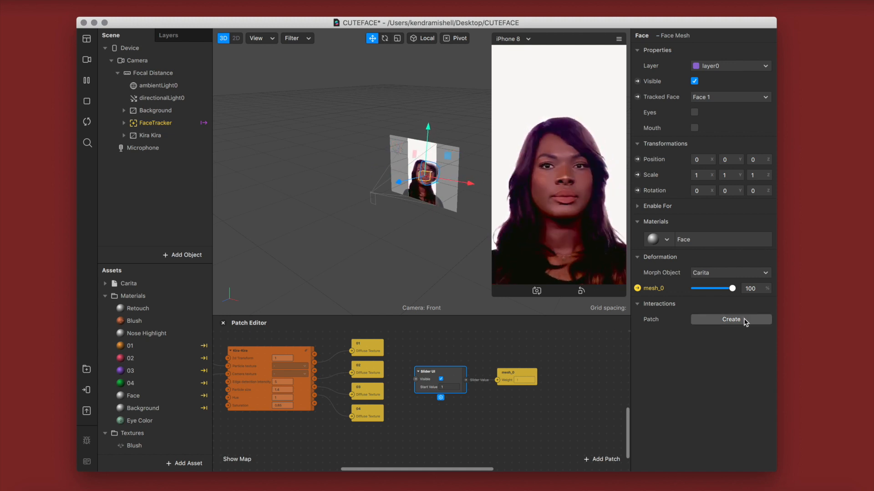
# Set the Start Value of the Slider UI patch to 0.8 and select the mesh_0 patch.
pyautogui.click(454, 384)
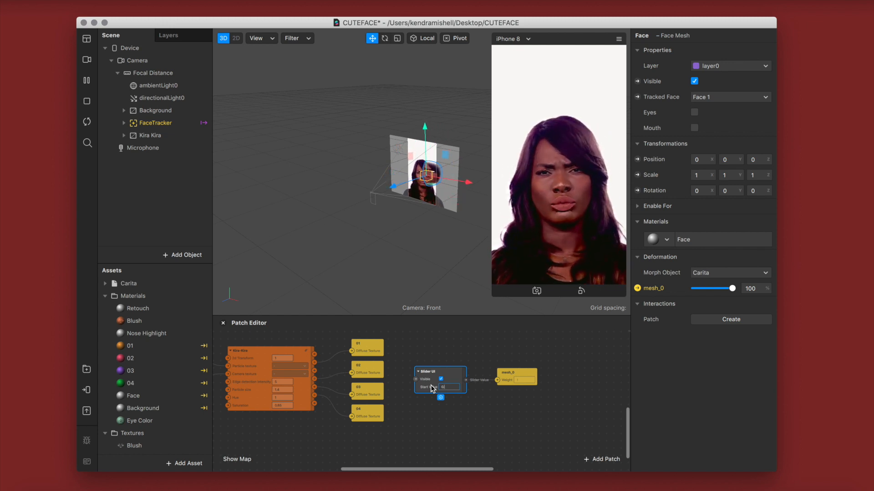
pyautogui.press('Return')
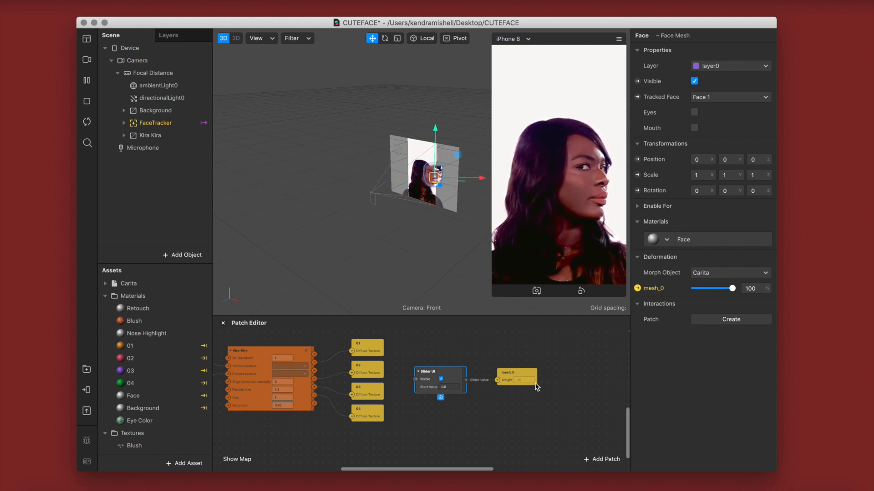
pyautogui.click(523, 382)
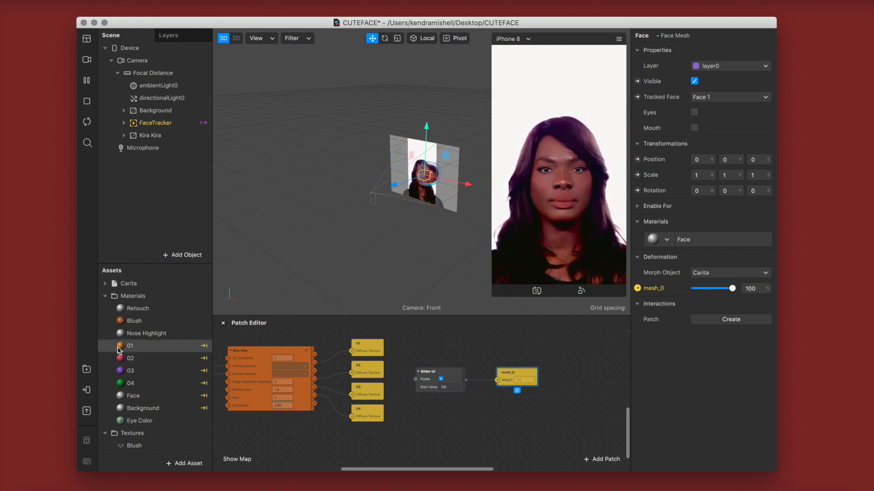
# Send the slider-controlled effect to the connected phone for preview in Spark AR Player.
pyautogui.click(87, 390)
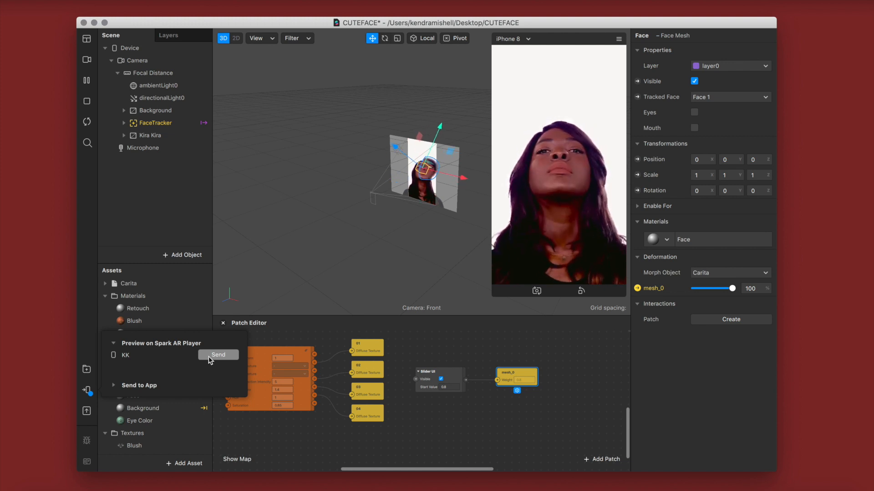
pyautogui.click(208, 356)
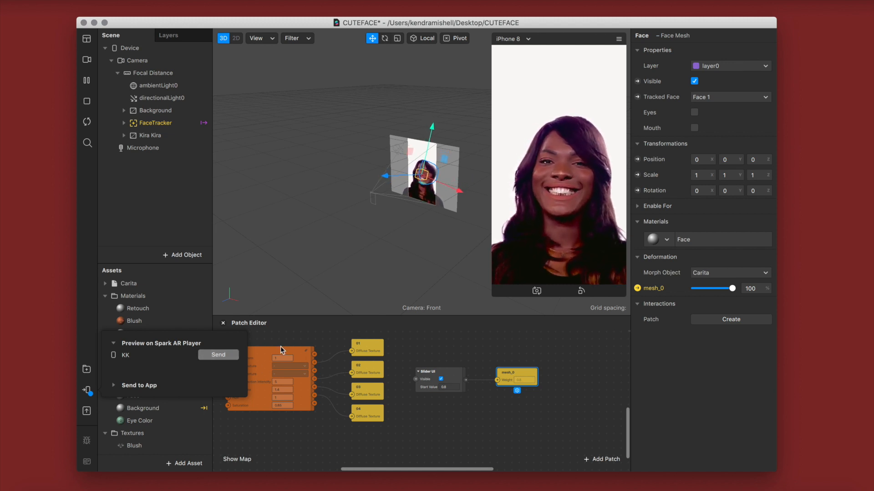
pyautogui.click(262, 344)
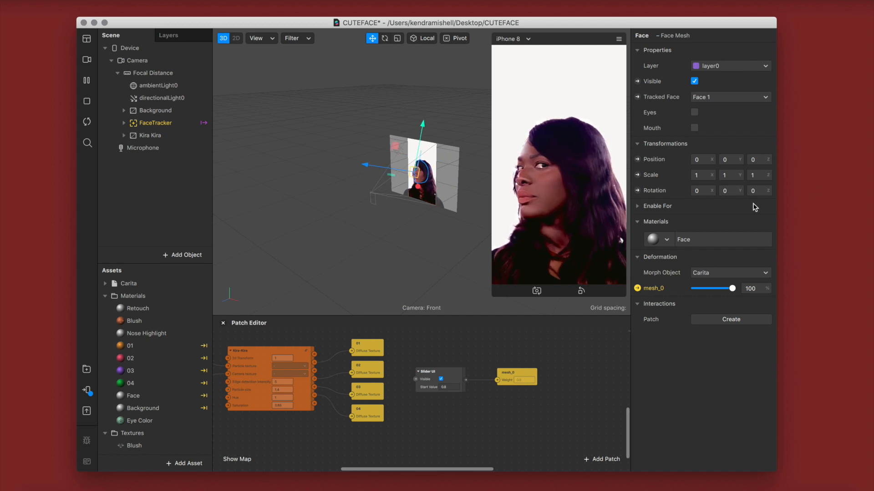